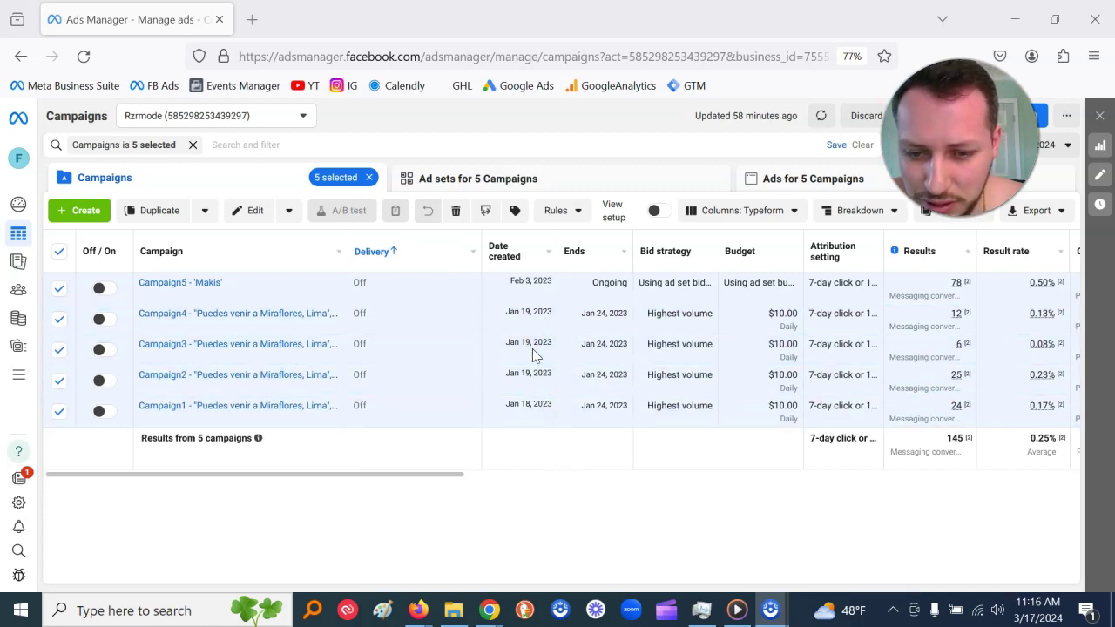
Step: Examine the performance columns of the five selected campaigns, from creation date and budget through results to amount spent
drag(440, 479, 485, 480)
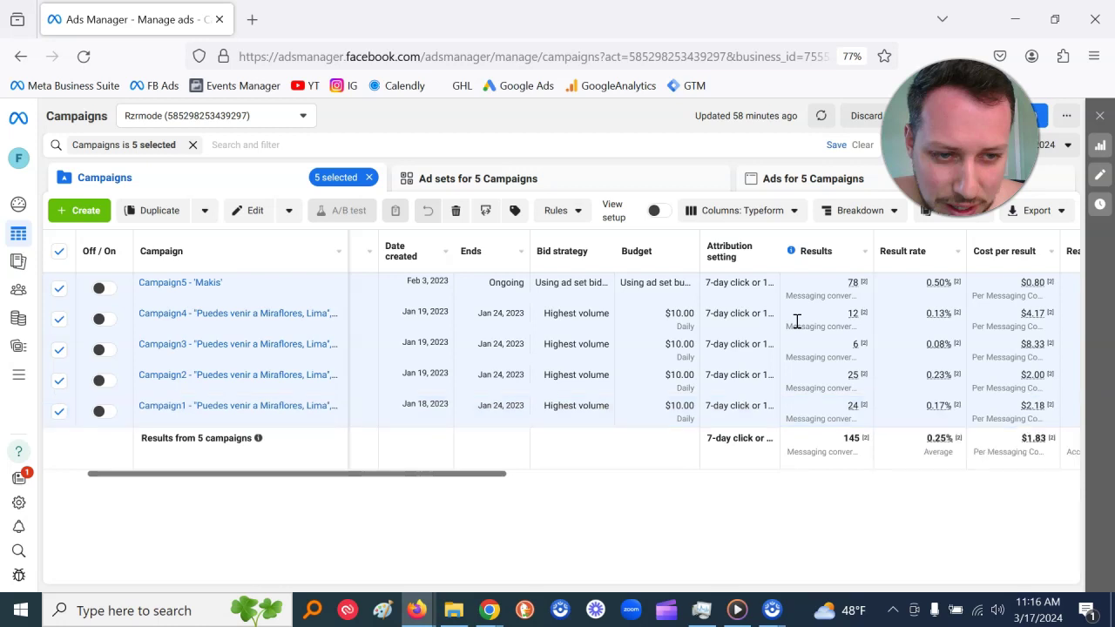
scroll(797, 320, right, 5)
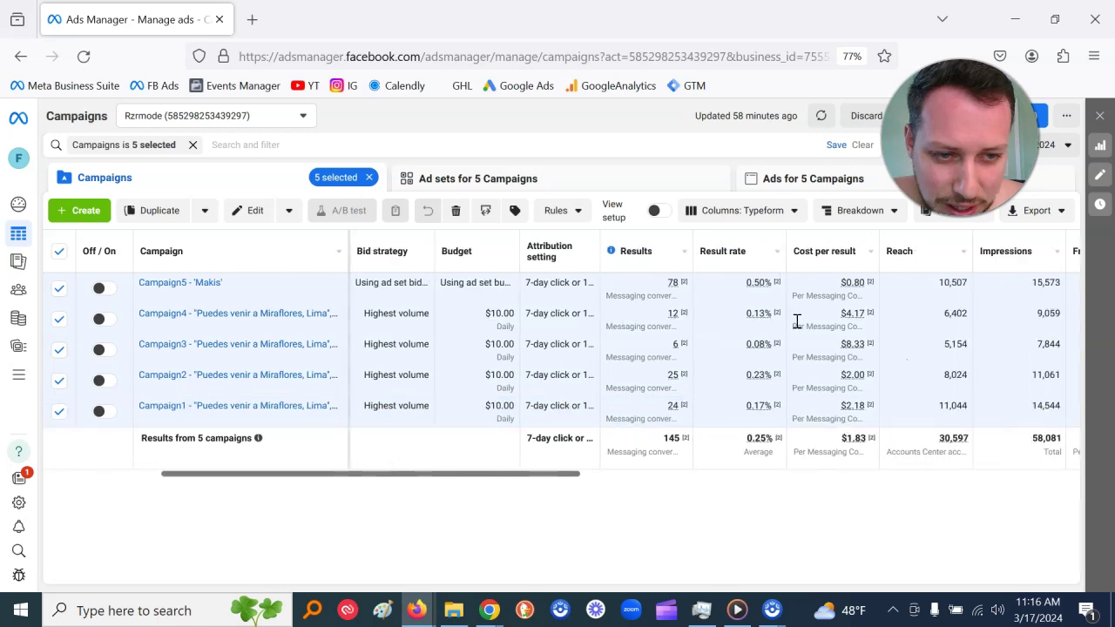
scroll(797, 320, right, 5)
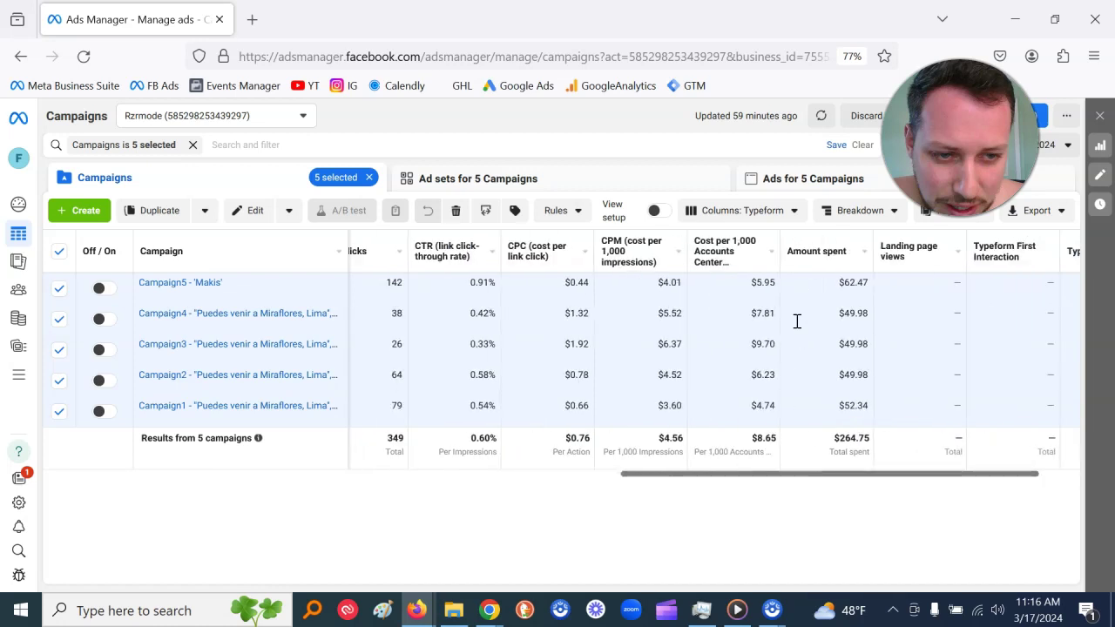
scroll(797, 320, left, 8)
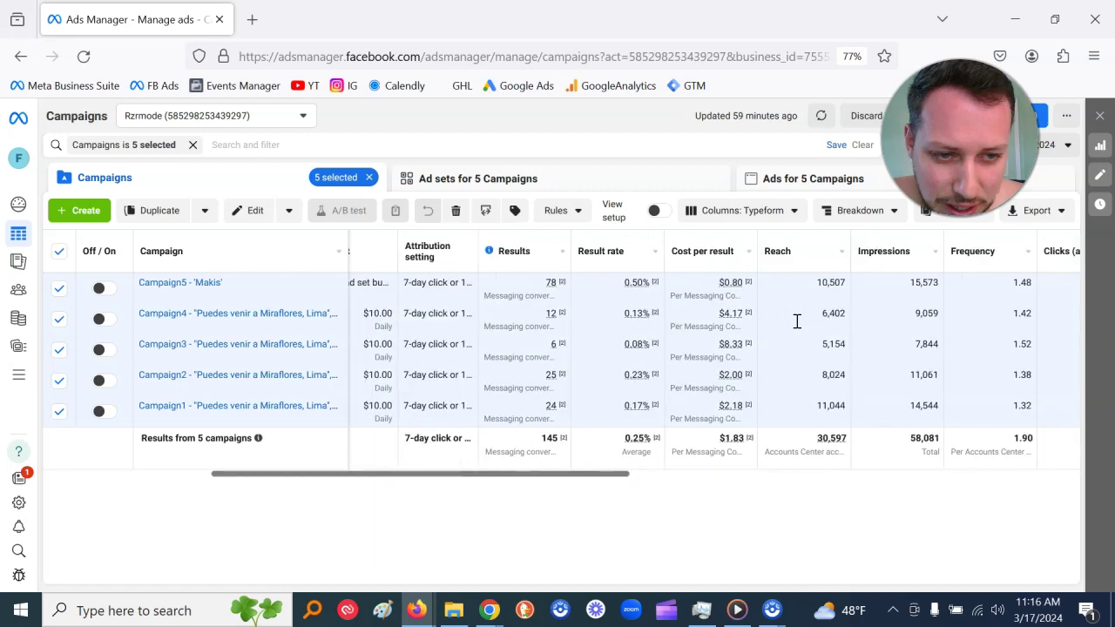
scroll(797, 321, left, 3)
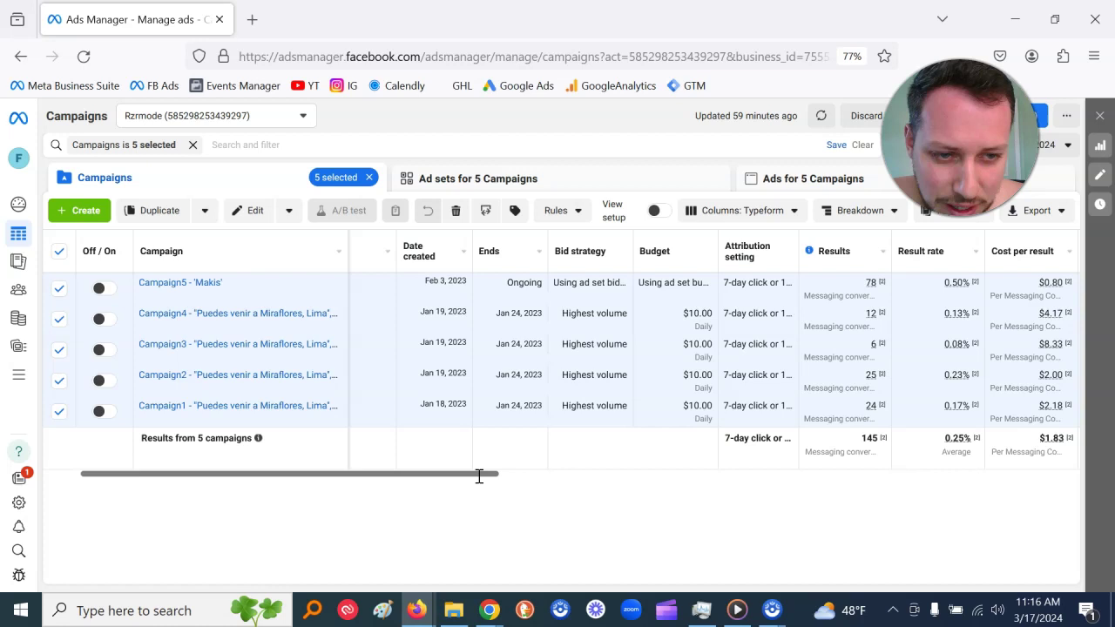
drag(479, 476, 462, 477)
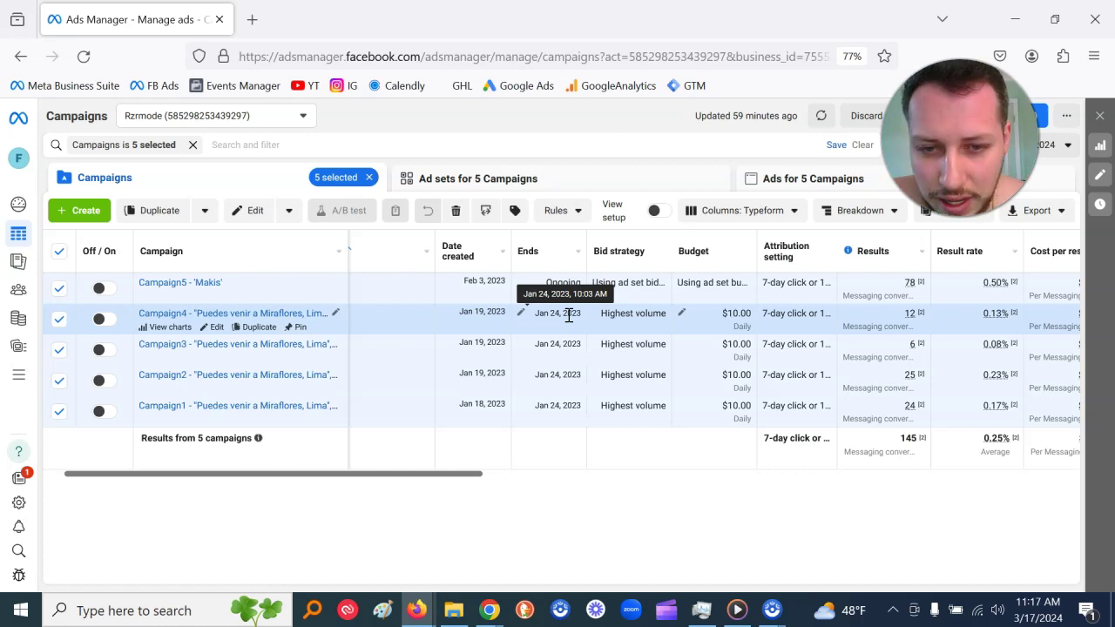
Step: Select only Campaign5 - 'Makis' and compare its results, result rate and cost per result with the other campaigns
click(498, 283)
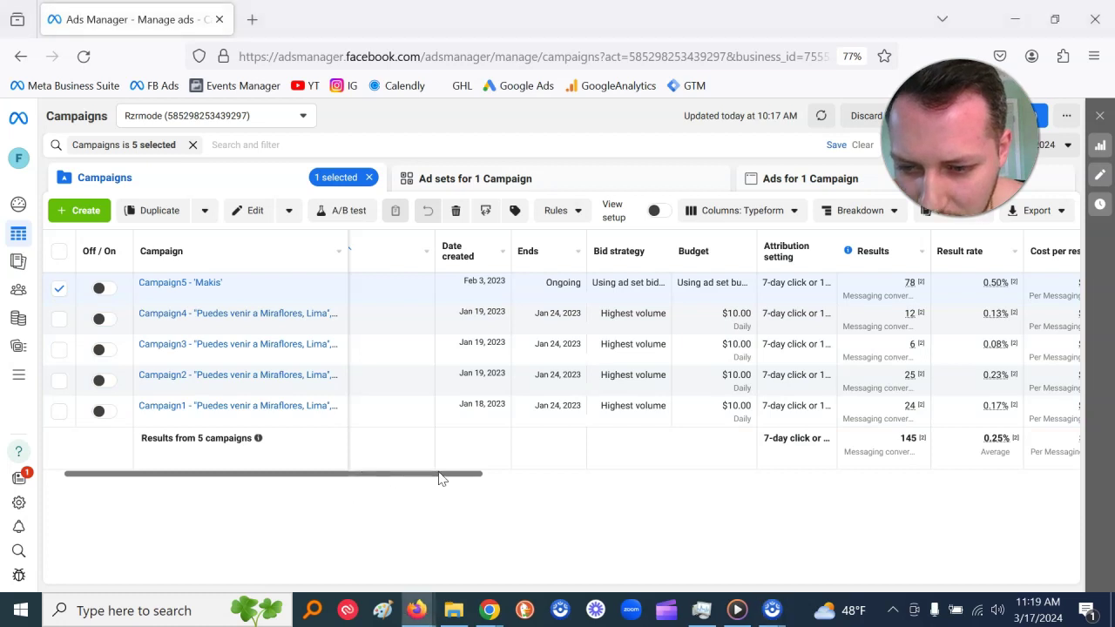
drag(441, 479, 551, 476)
mouse_move(545, 280)
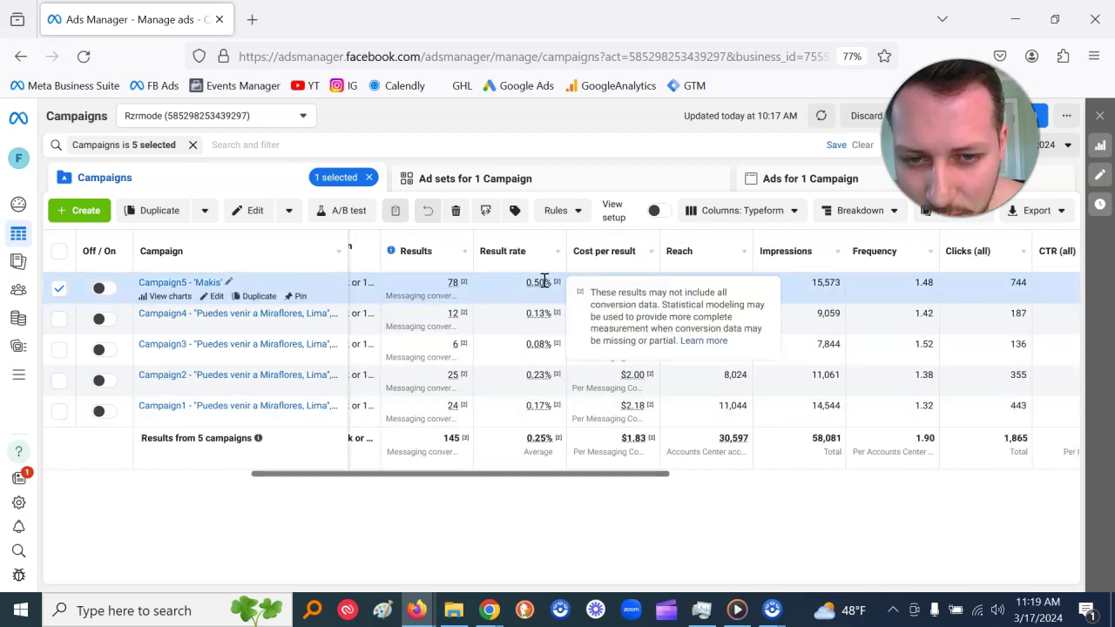
triple_click(537, 281)
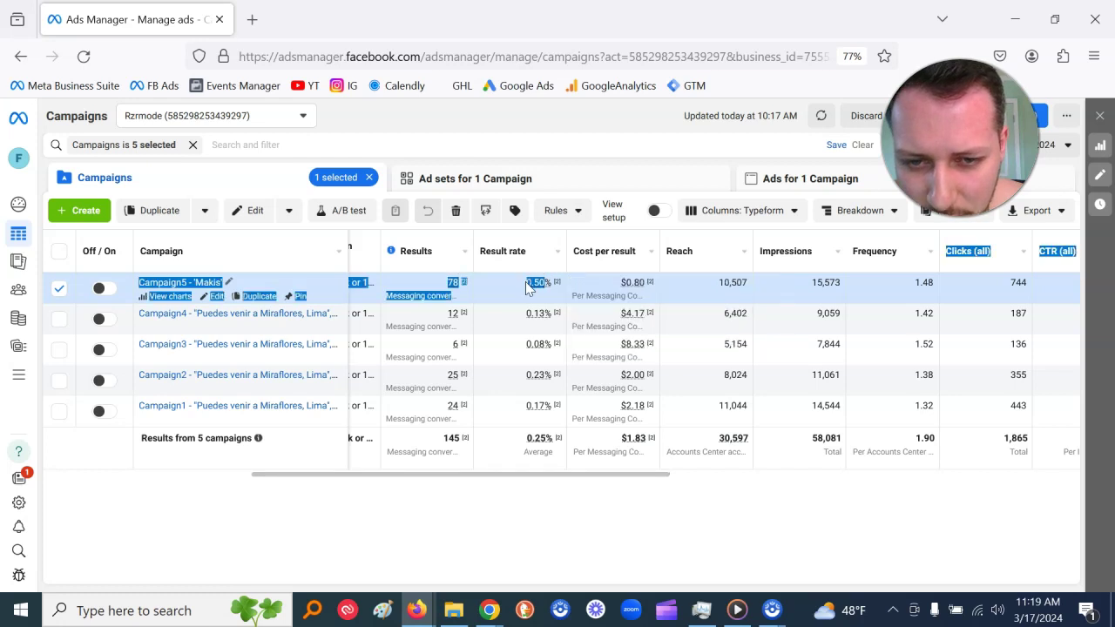
click(526, 288)
mouse_move(637, 281)
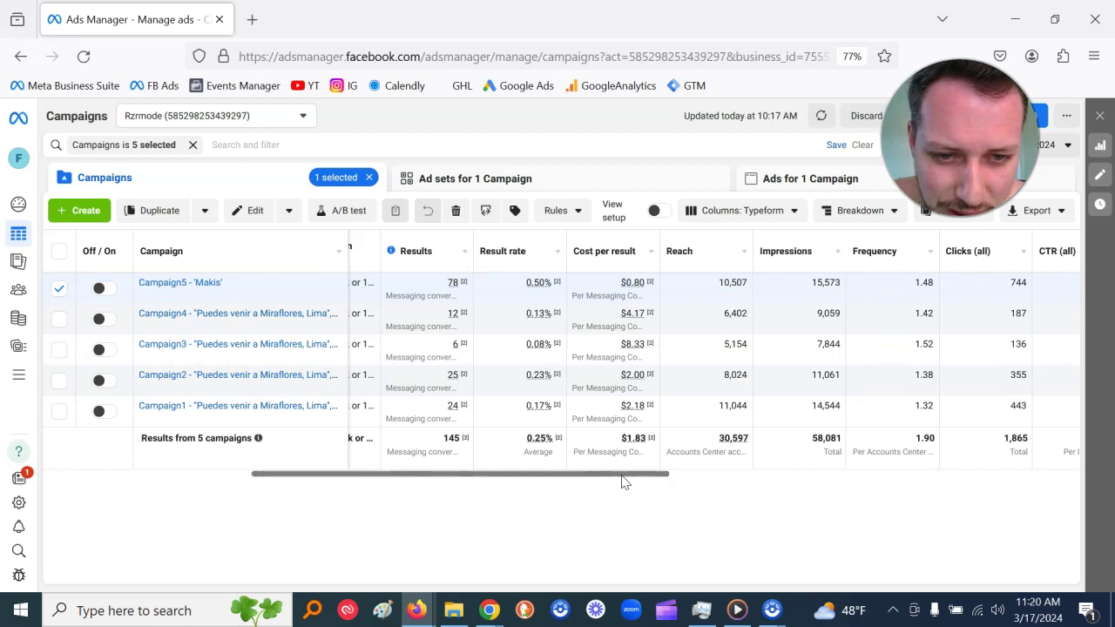
Step: Examine the campaigns' reach, impressions, frequency, clicks (all) and CTR (all), focusing on Campaign5 - 'Makis'
drag(623, 482, 635, 480)
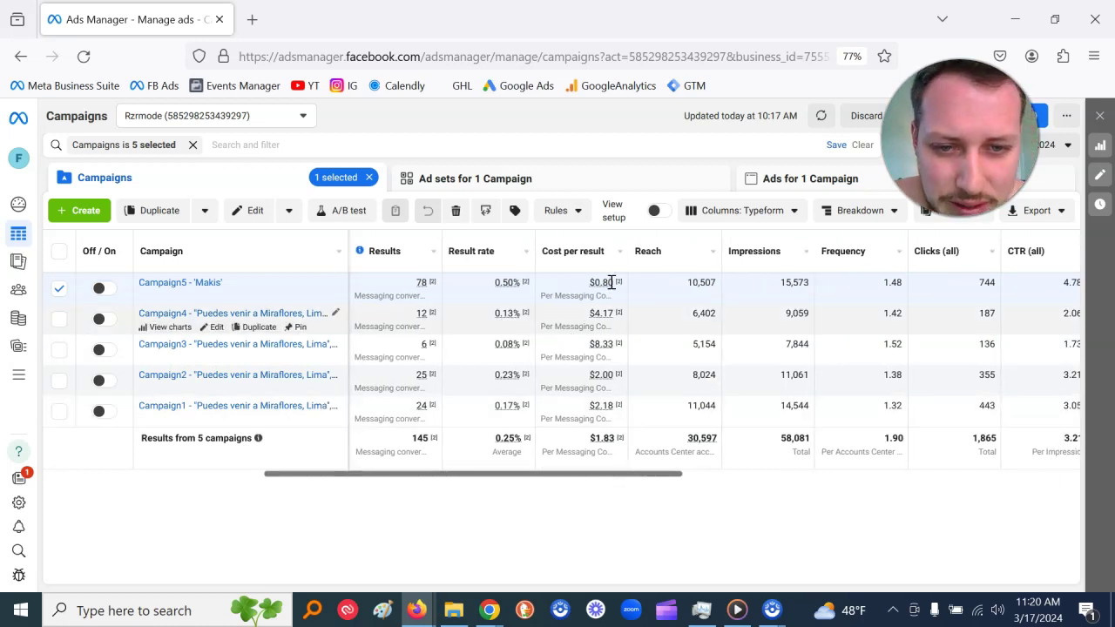
drag(640, 478, 681, 484)
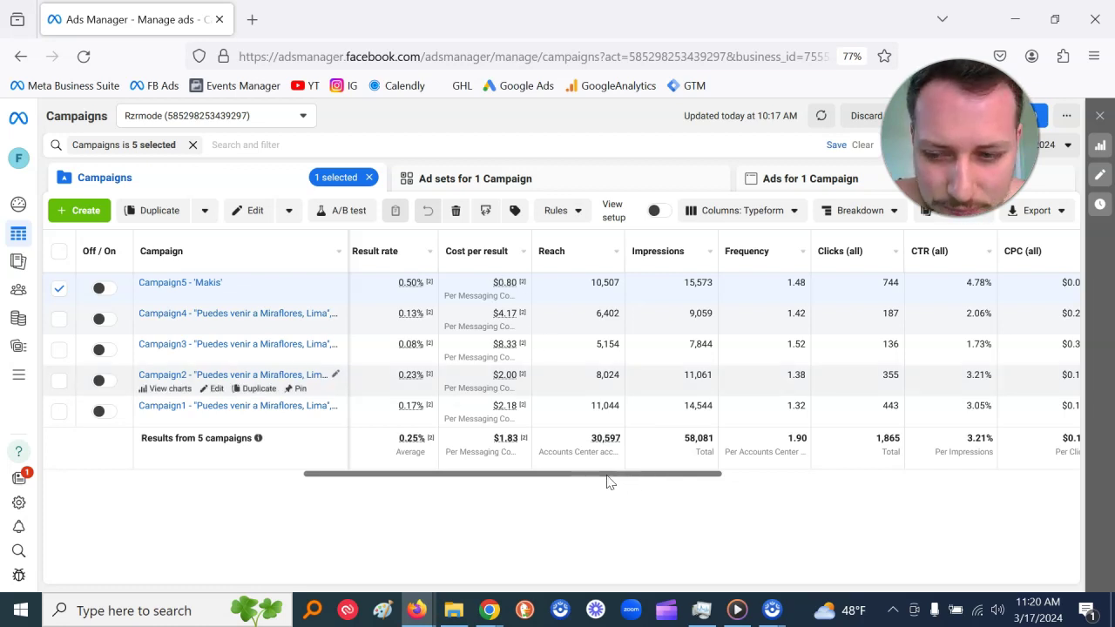
scroll(607, 480, right, 3)
scroll(607, 480, left, 1)
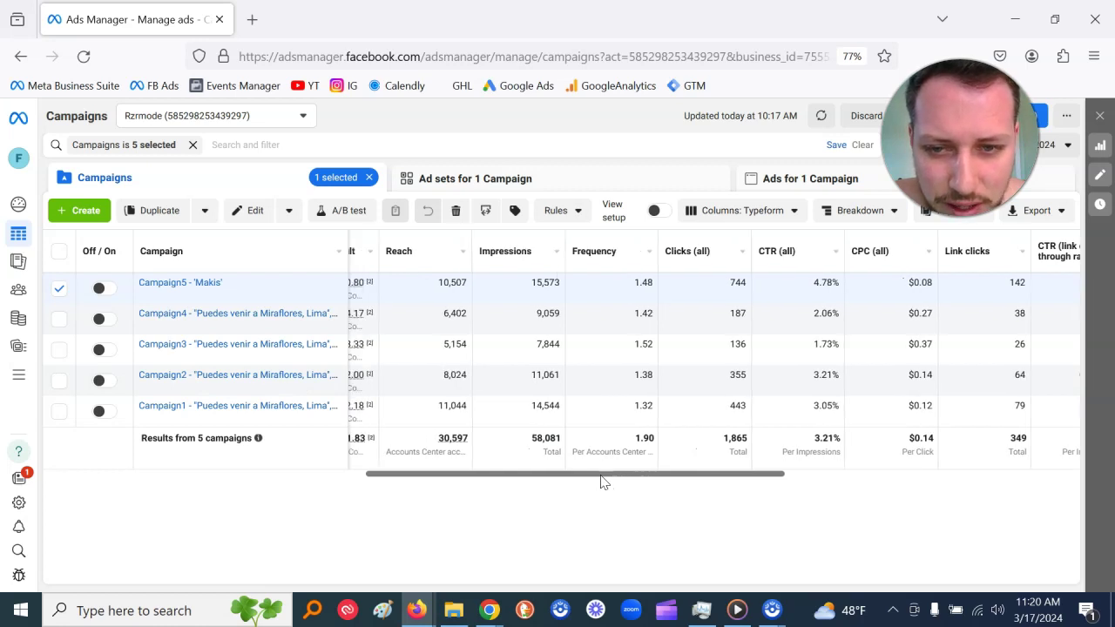
scroll(607, 480, right, 1)
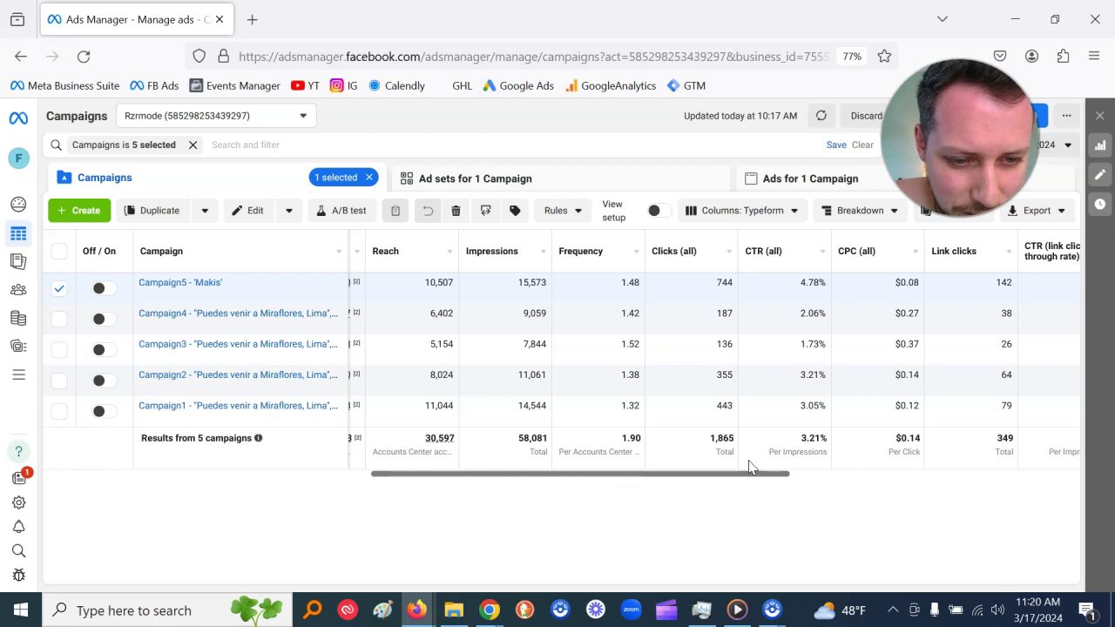
drag(722, 479, 752, 480)
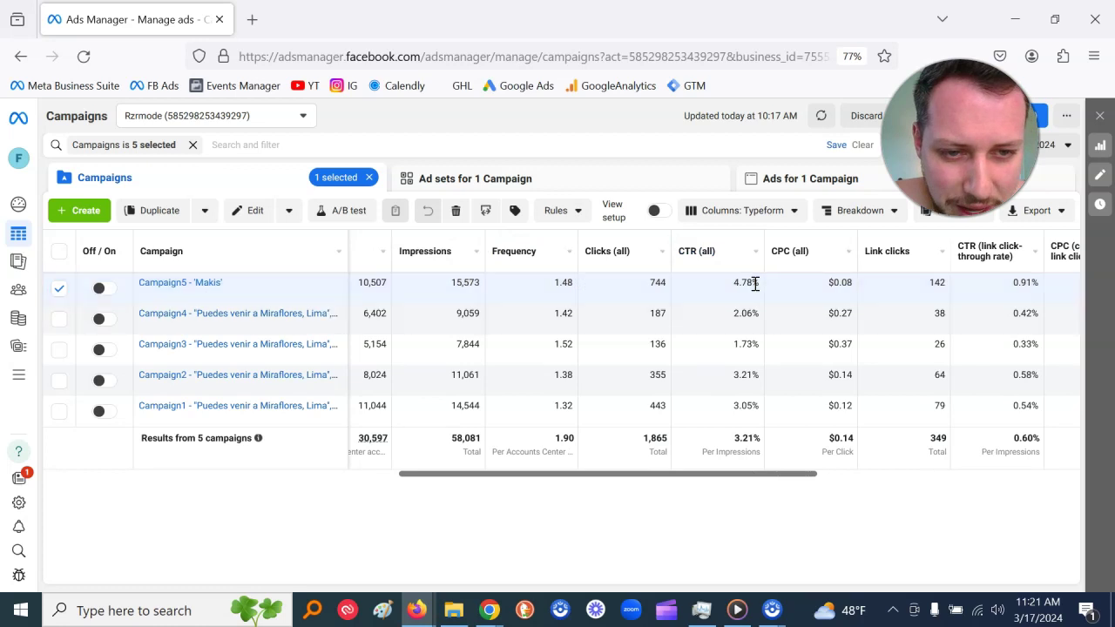
scroll(755, 284, right, 1)
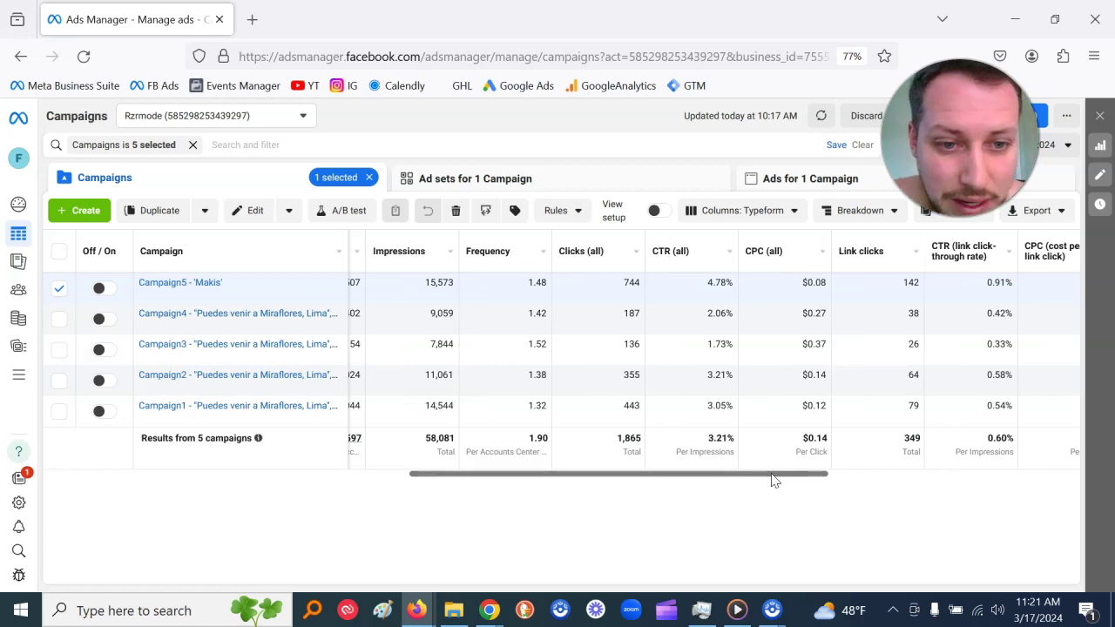
Step: Compare the campaigns' link clicks, link click-through rate, cost per link click and CPM, highlighting the link CTR of Campaign5 - 'Makis'
drag(773, 480, 792, 480)
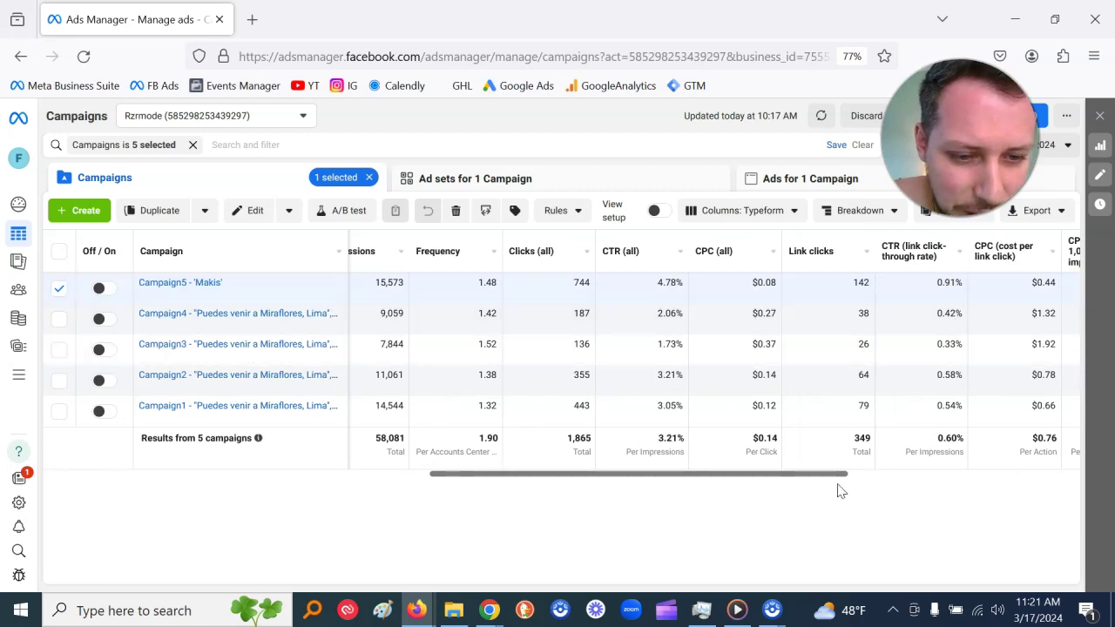
drag(819, 479, 856, 480)
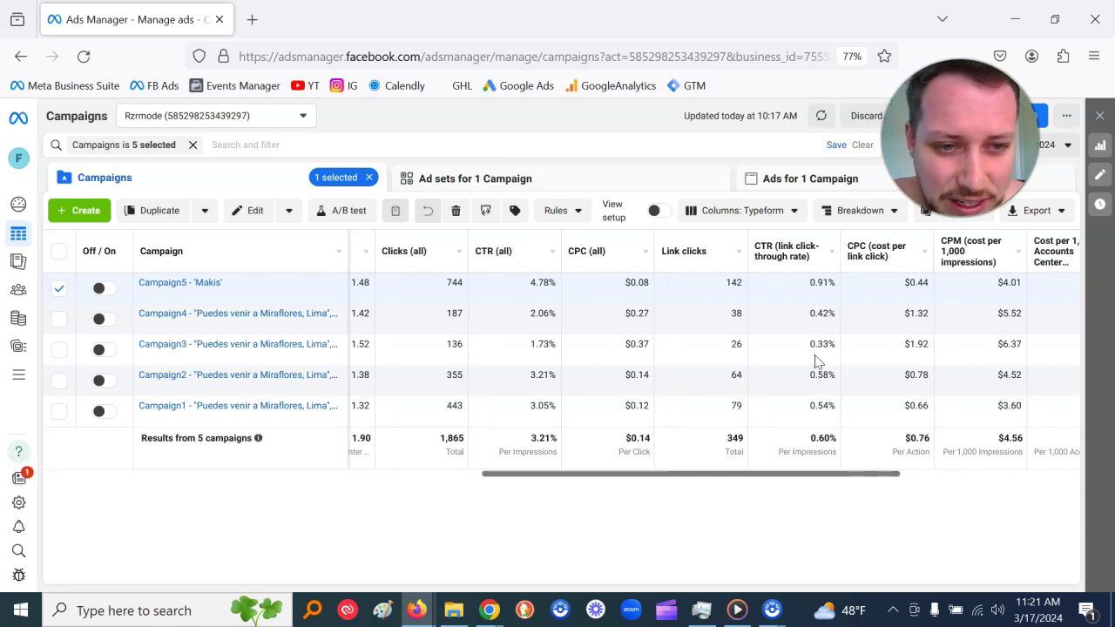
double_click(828, 282)
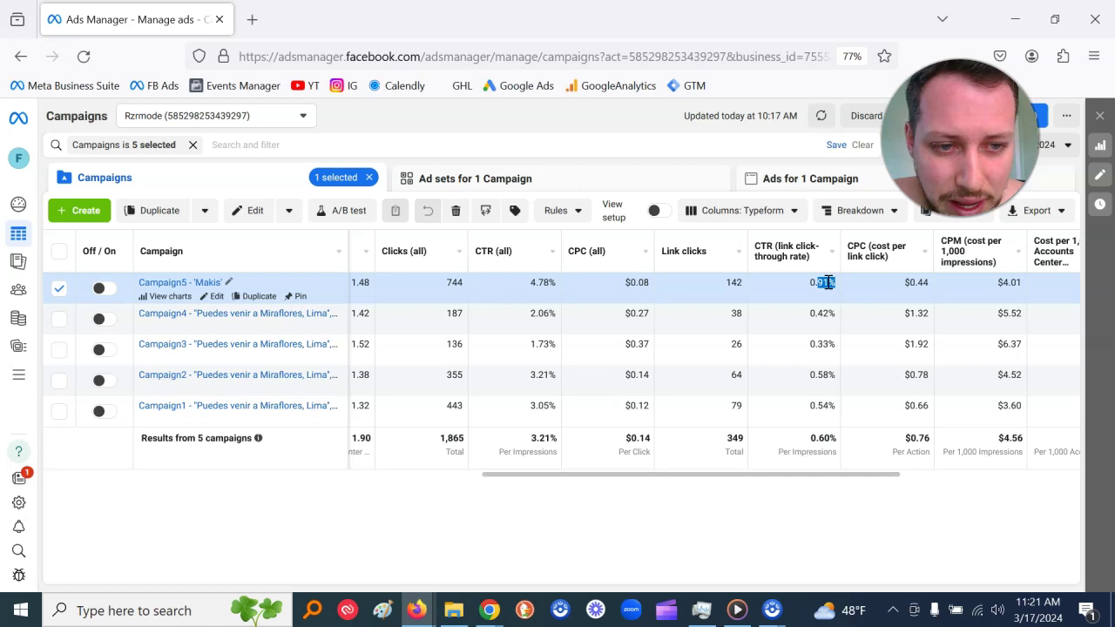
scroll(877, 475, right, 1)
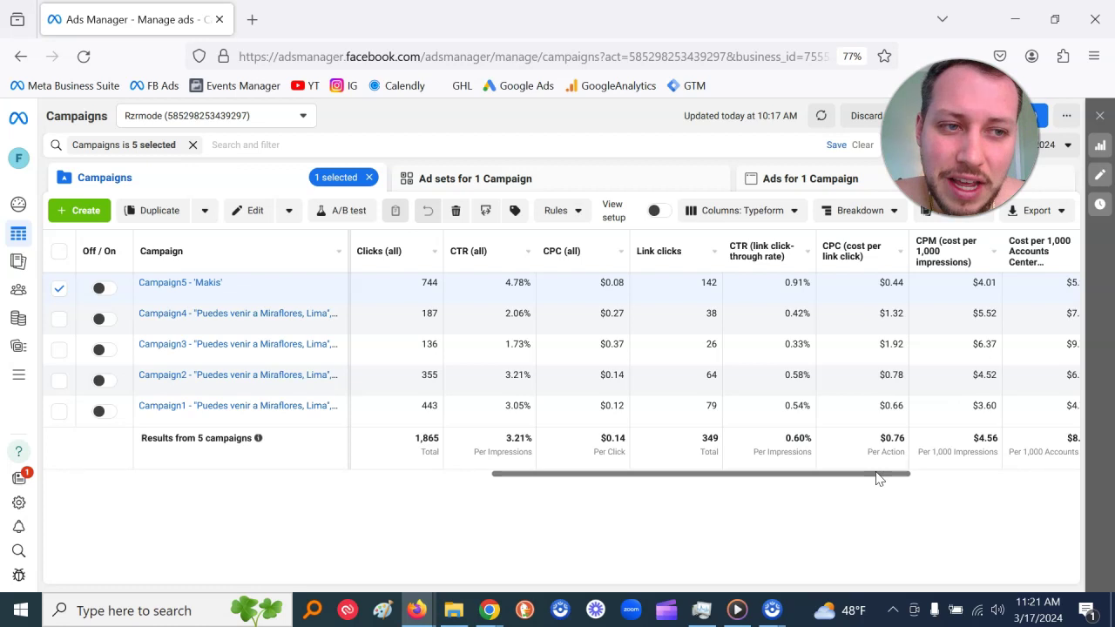
drag(841, 477, 888, 477)
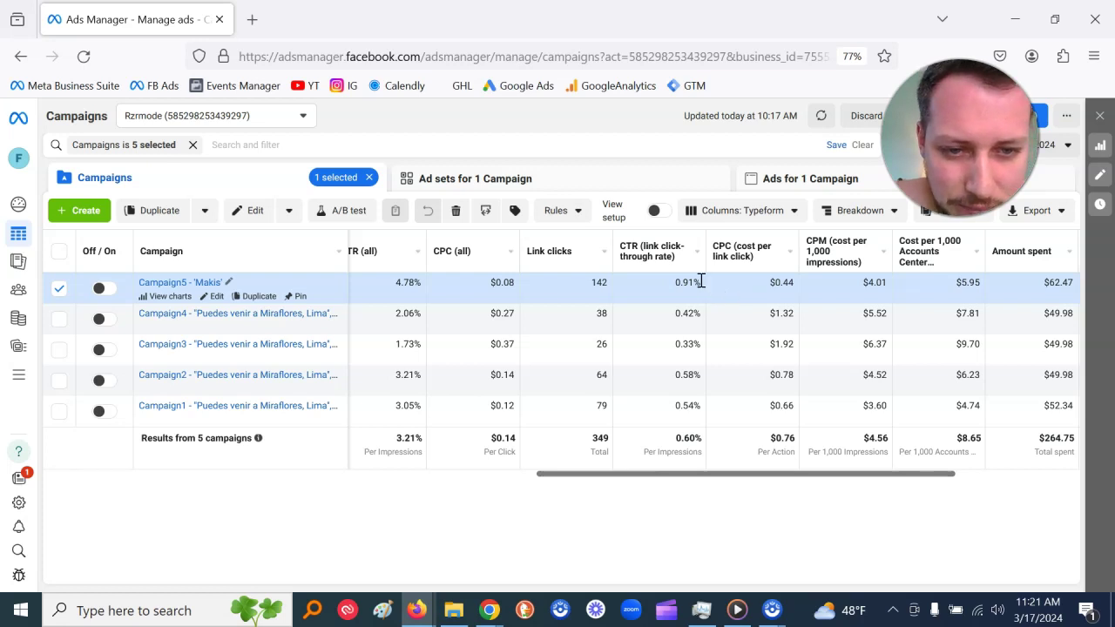
drag(701, 281, 679, 278)
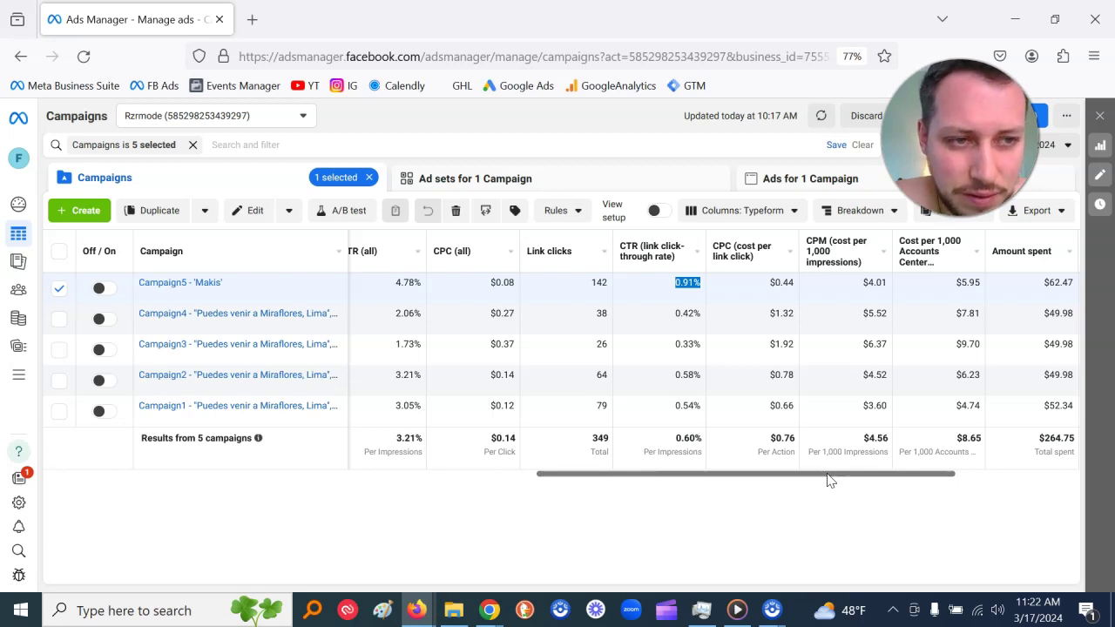
Step: Open Campaign5 - 'Makis' and its Feb 3 2023 ad set to list the individual ads
drag(829, 478, 427, 443)
click(199, 282)
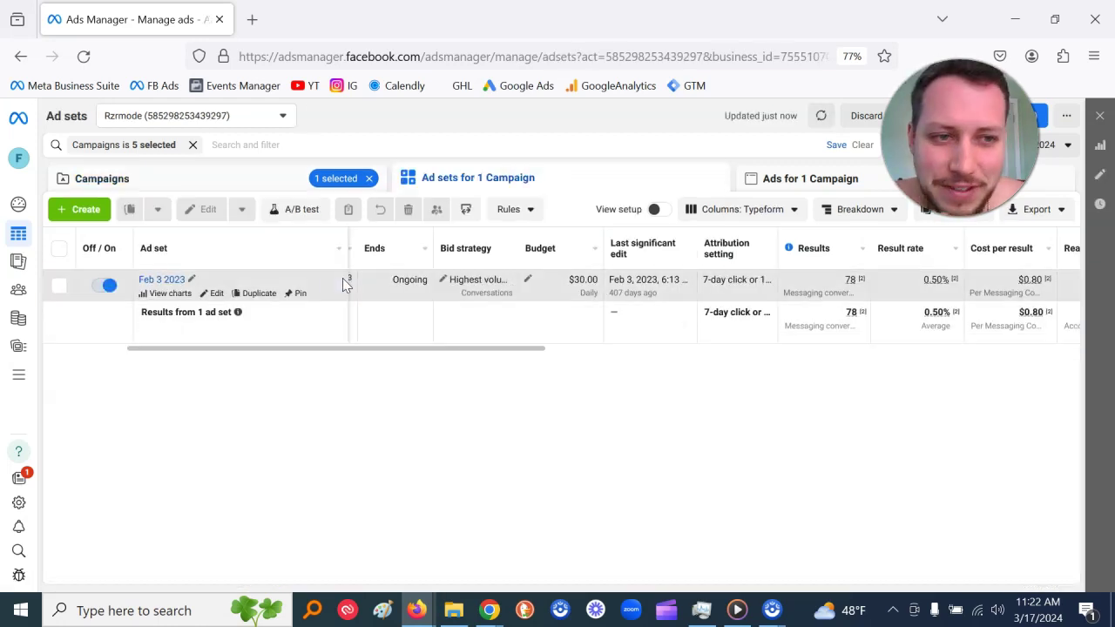
click(172, 281)
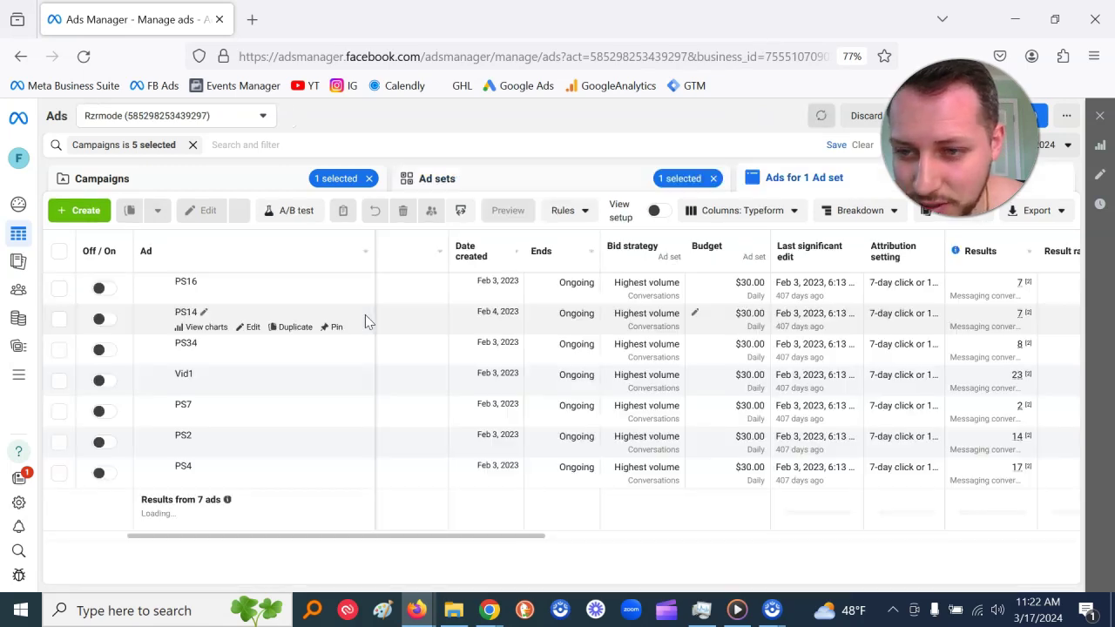
Step: Sort the ads by results from highest to lowest and compare their result rates and cost per result
mouse_move(228, 499)
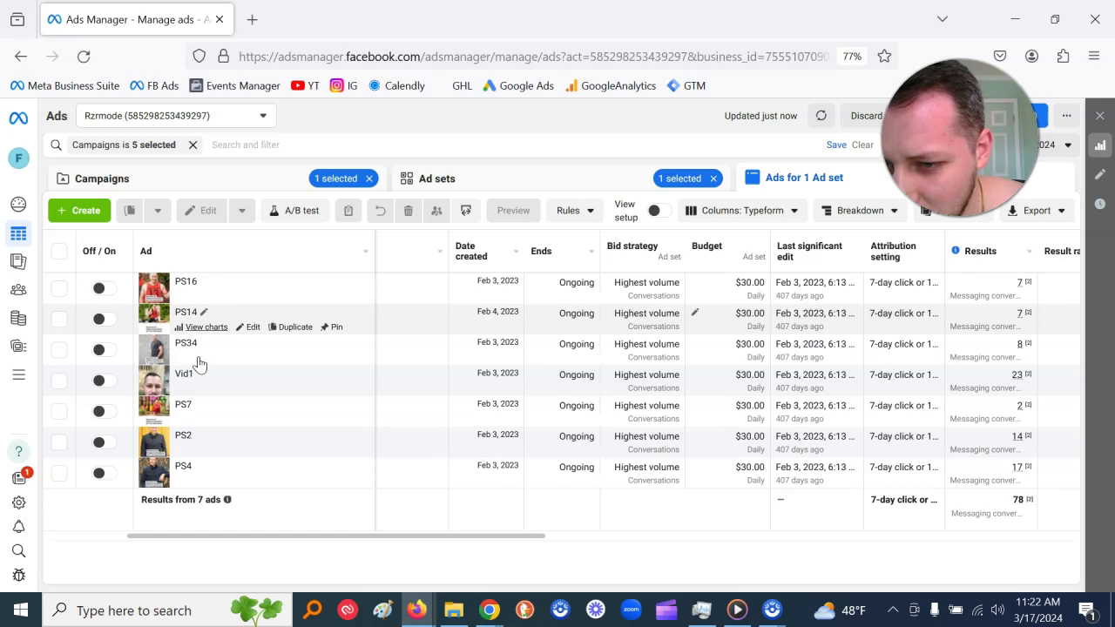
mouse_move(227, 364)
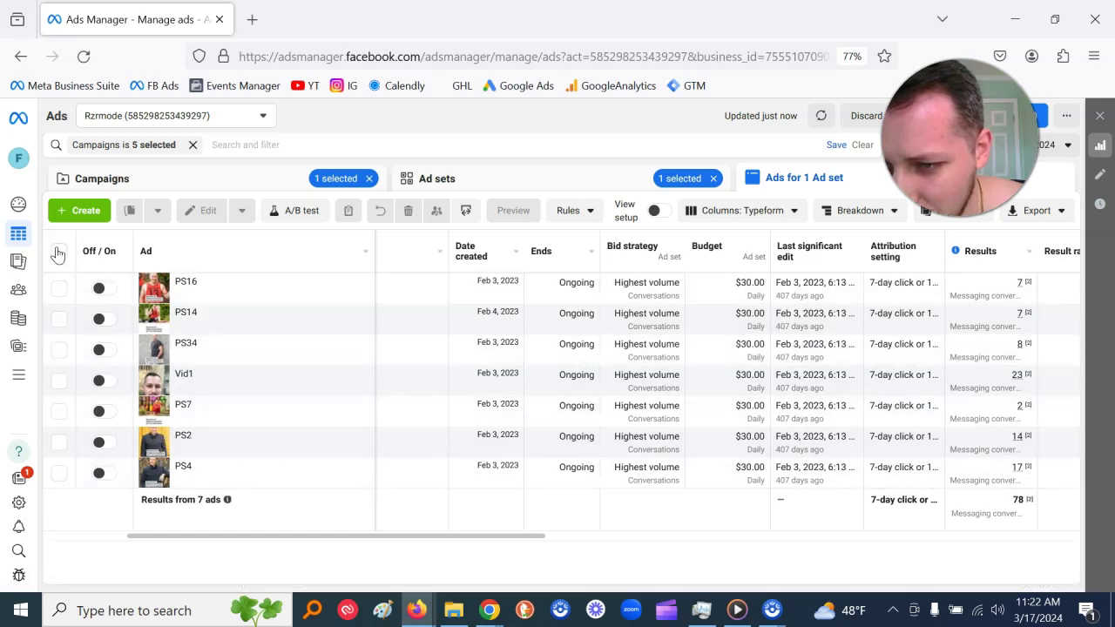
mouse_move(1015, 251)
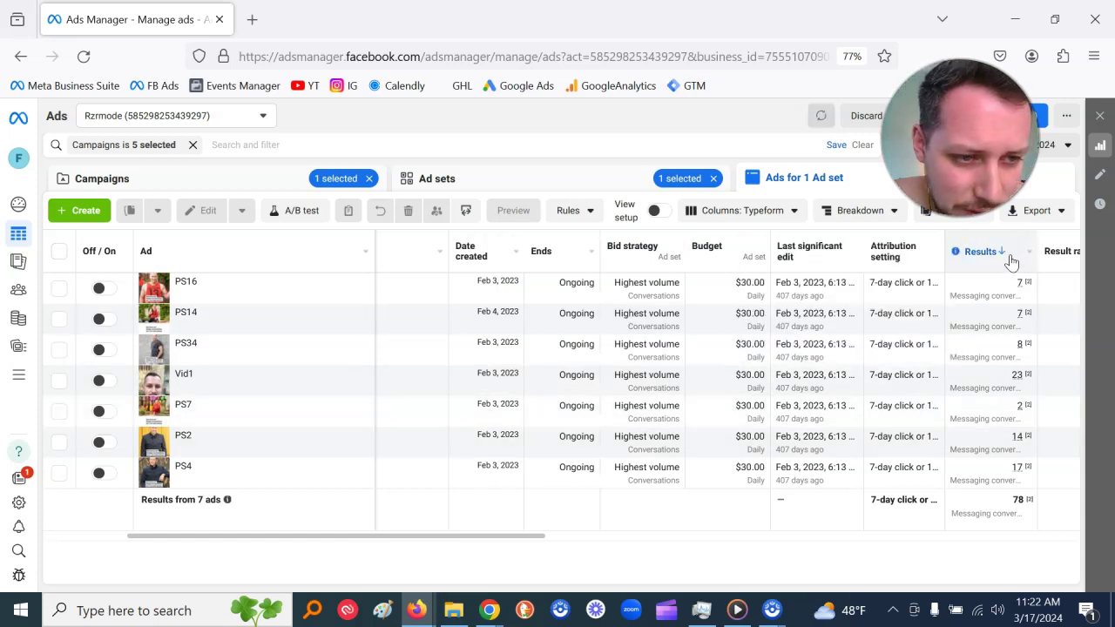
click(995, 251)
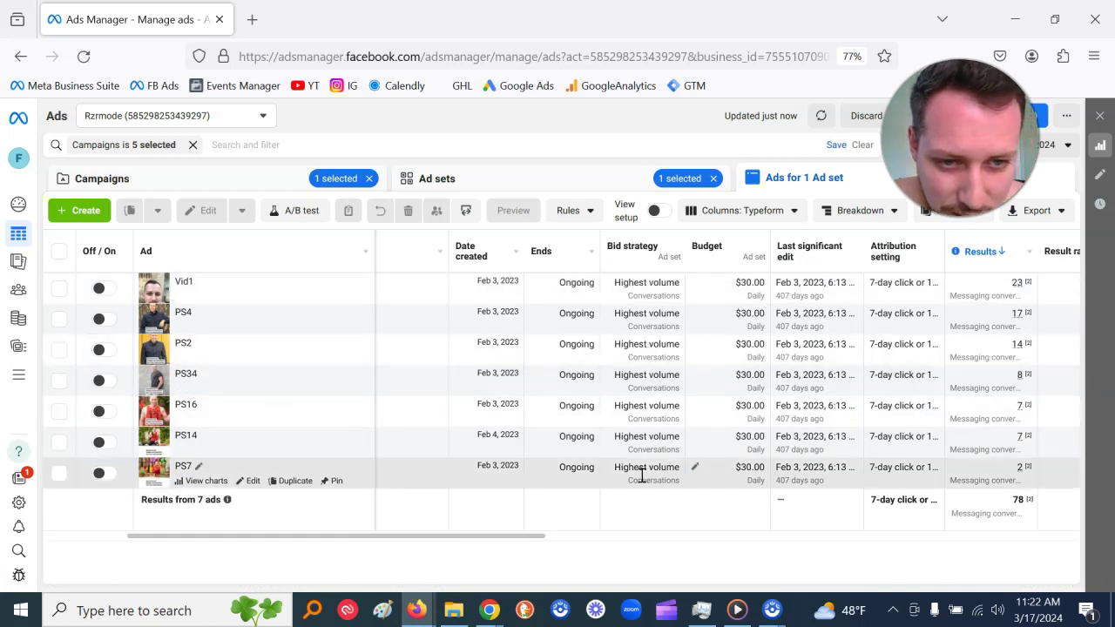
drag(525, 544, 600, 542)
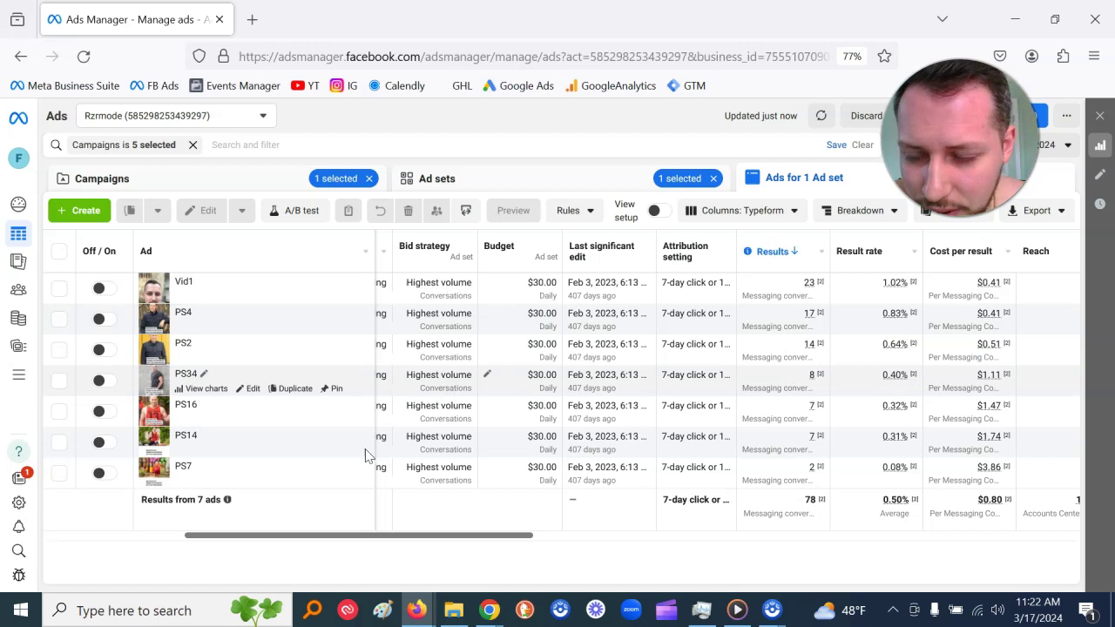
drag(436, 543, 403, 543)
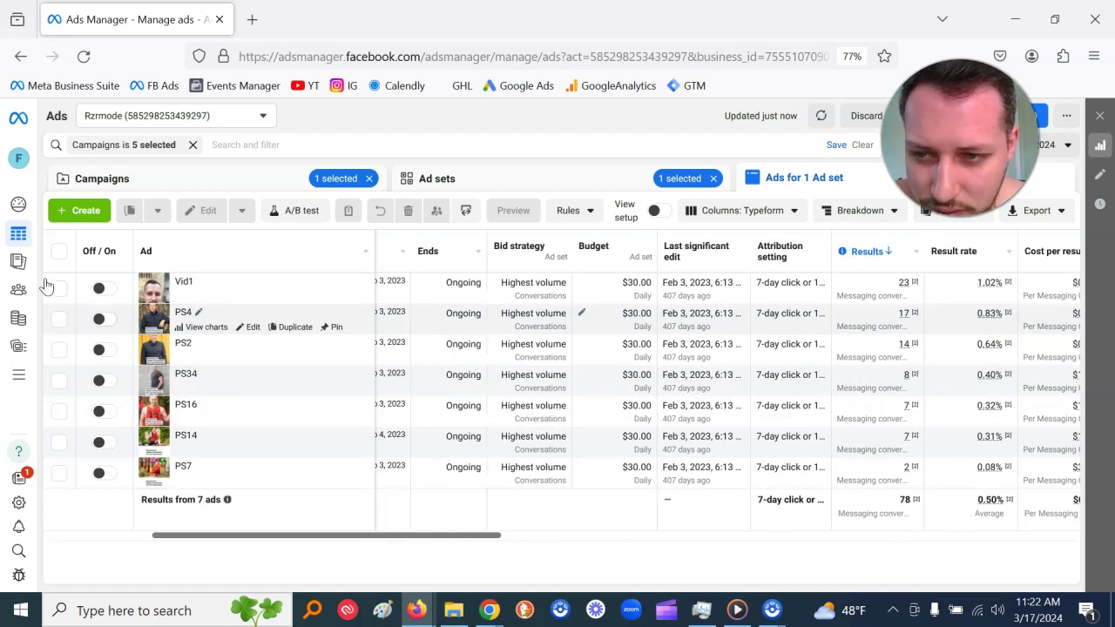
Step: Select all seven ads and open their previews, moving from the first ad to the second
click(59, 252)
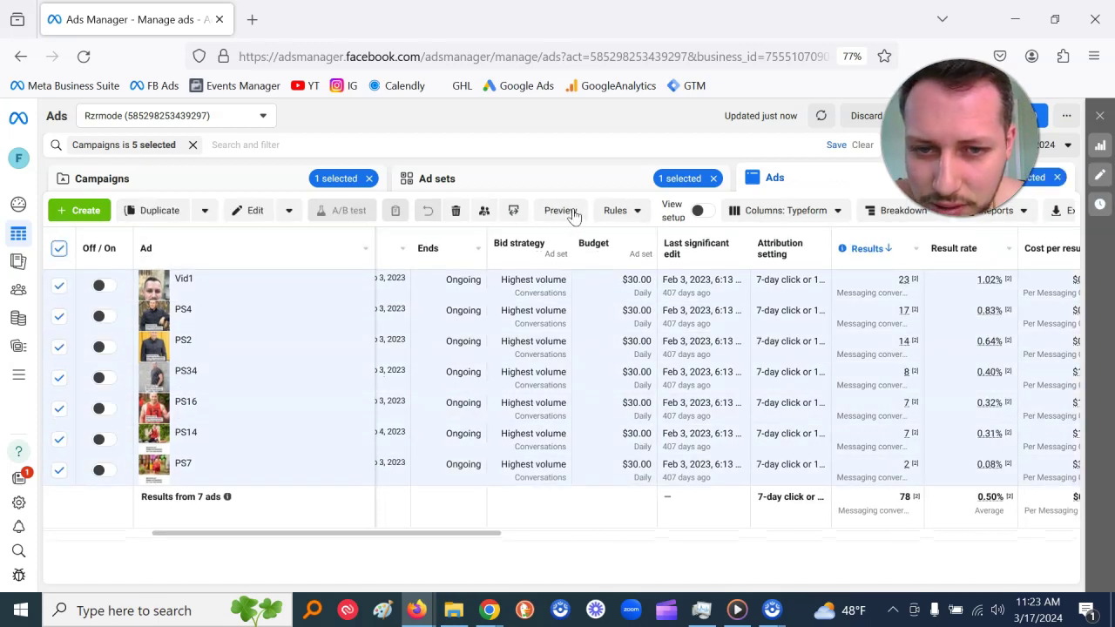
click(519, 209)
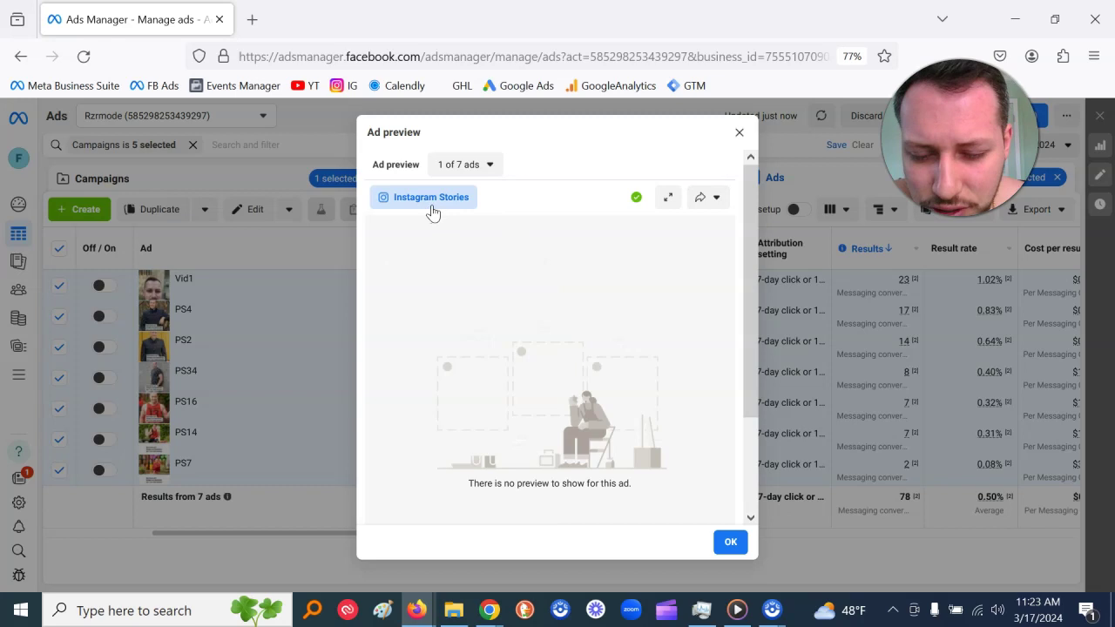
drag(751, 255, 398, 224)
click(477, 168)
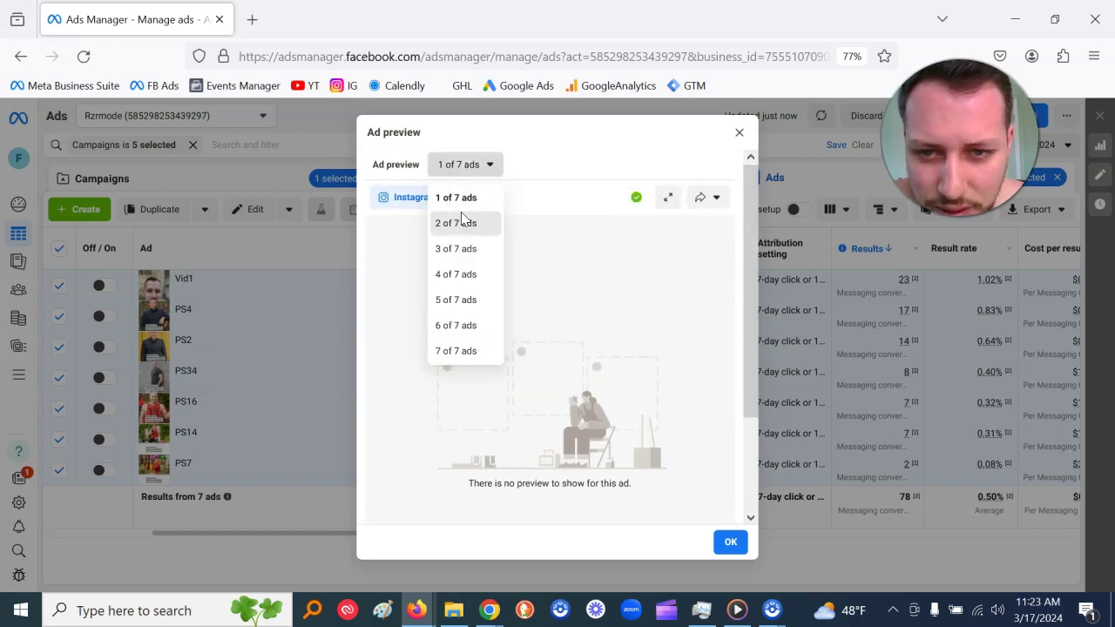
click(461, 221)
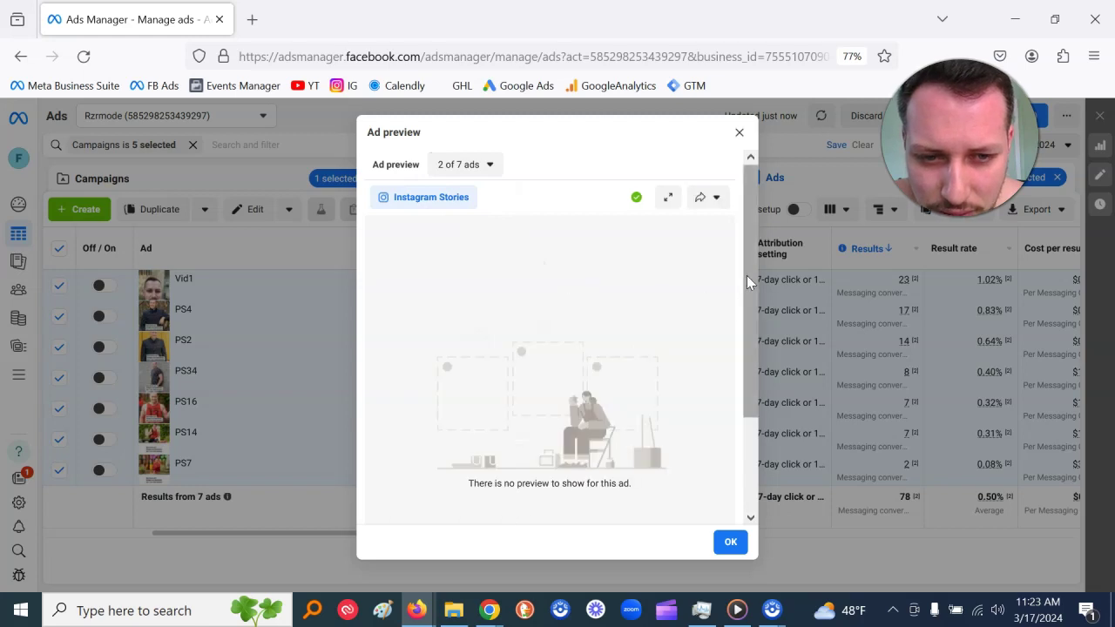
Step: Check the second ad's advanced preview across placements, and close it
drag(750, 272, 750, 291)
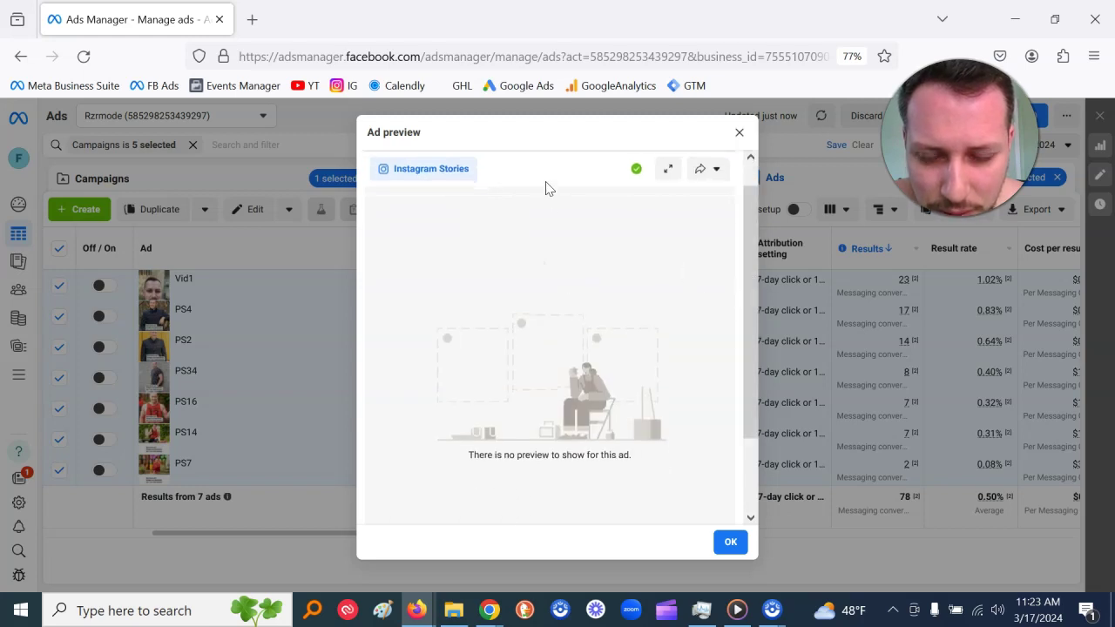
click(669, 171)
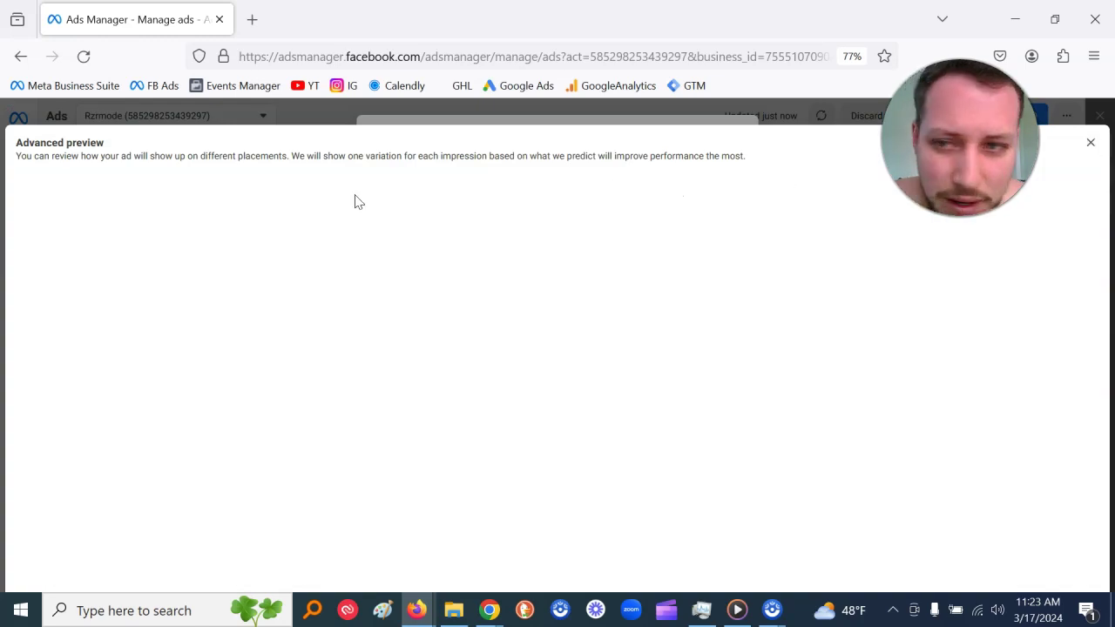
drag(205, 161, 512, 178)
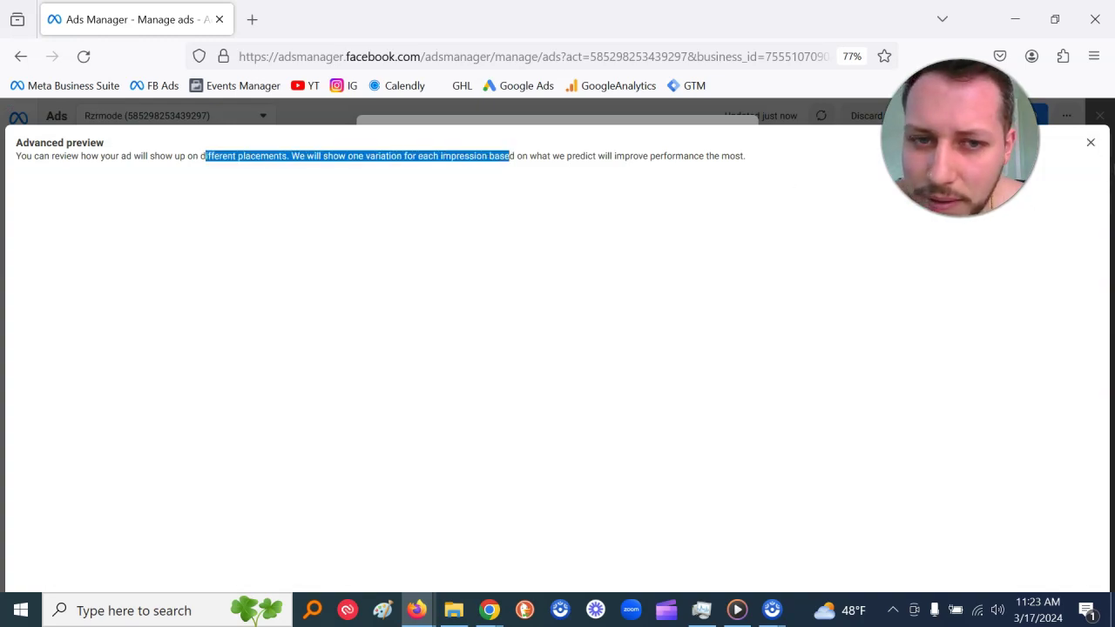
click(1090, 143)
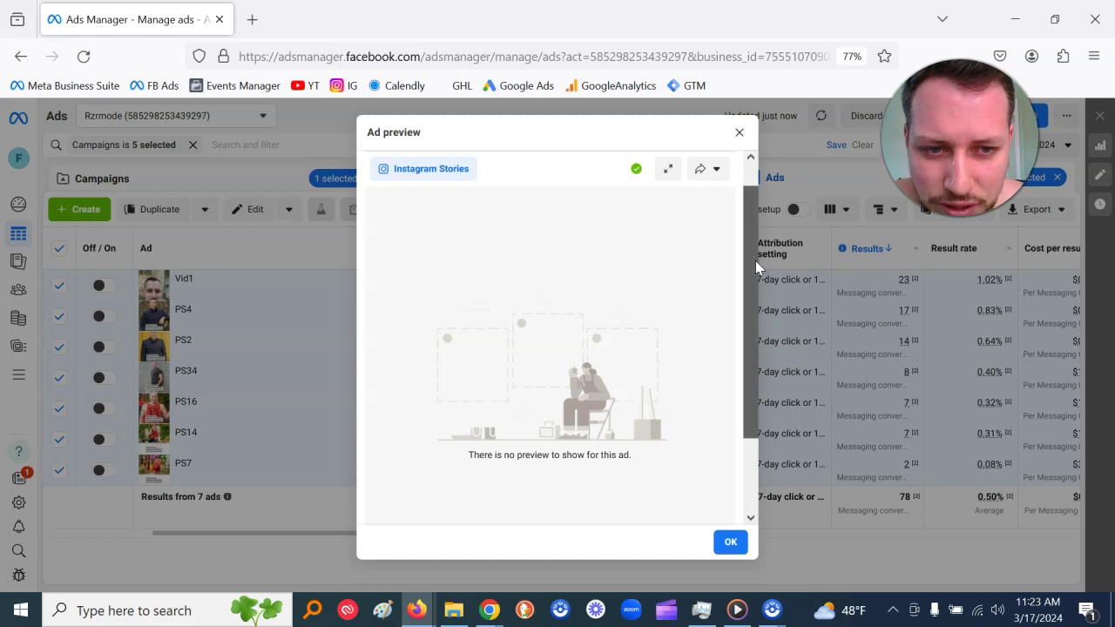
Step: Switch the ad preview to the third of the seven ads
scroll(753, 260, up, 1)
click(460, 168)
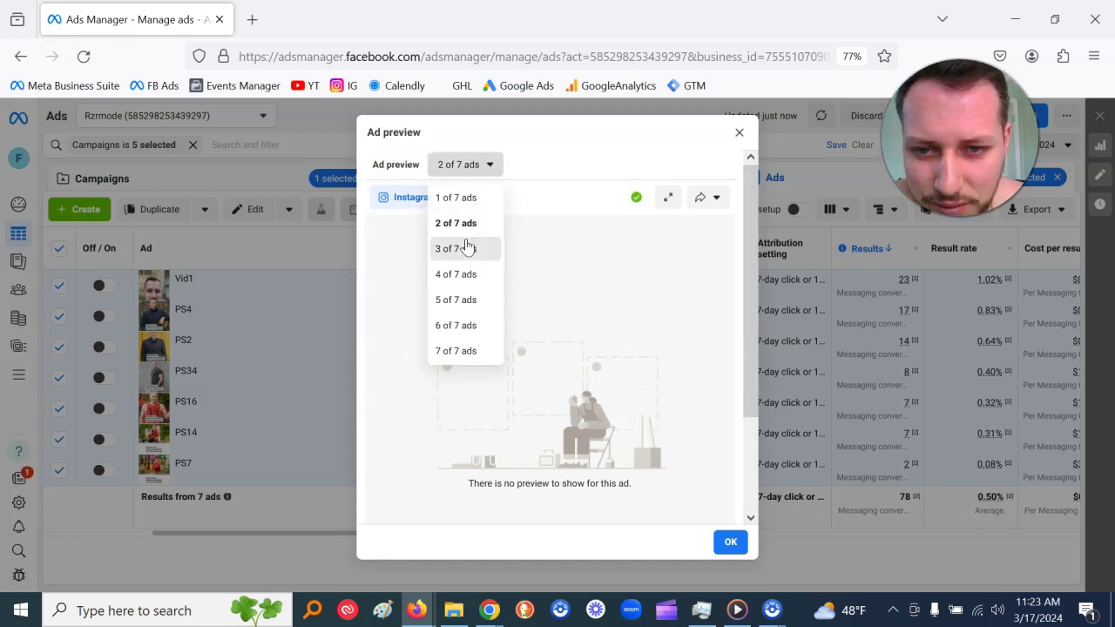
click(465, 246)
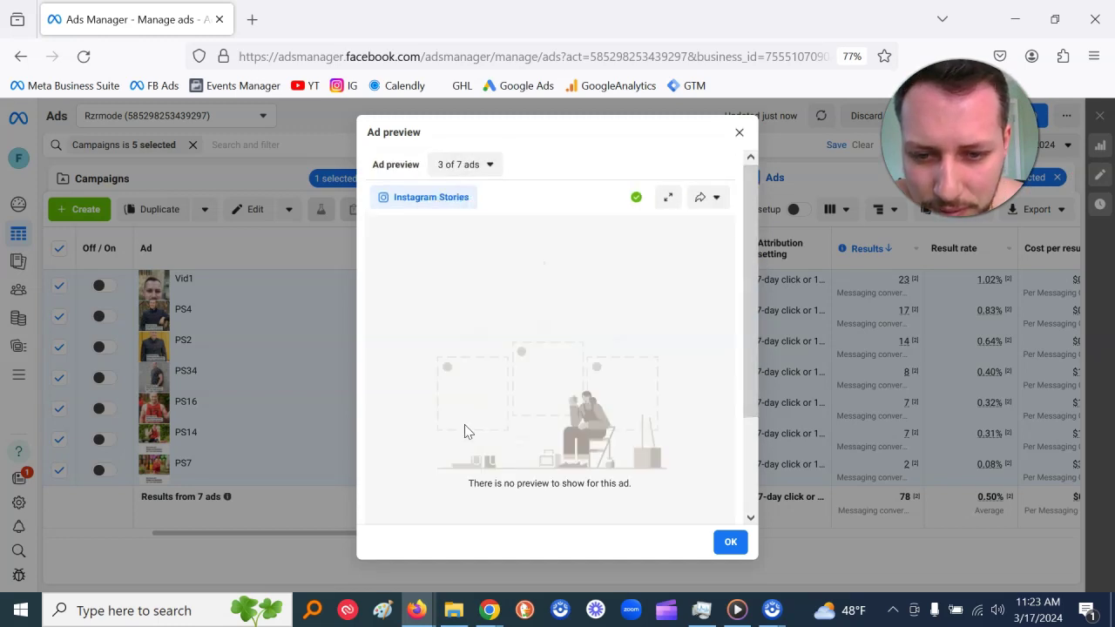
Step: Reload the ads page, reopen the preview for all seven selected ads, and close it
click(82, 55)
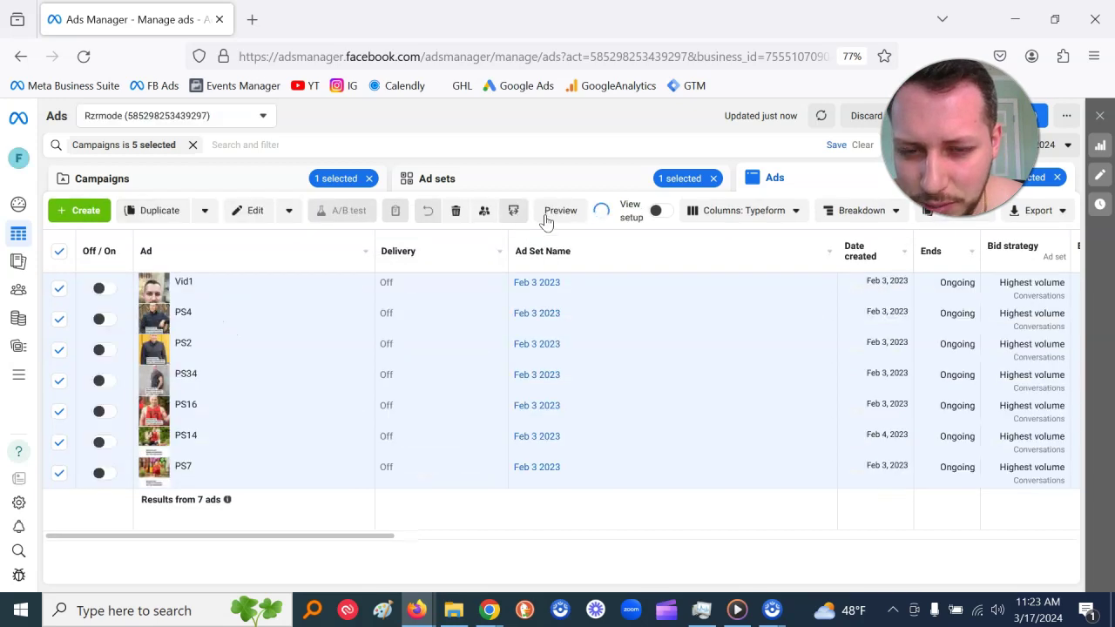
click(564, 215)
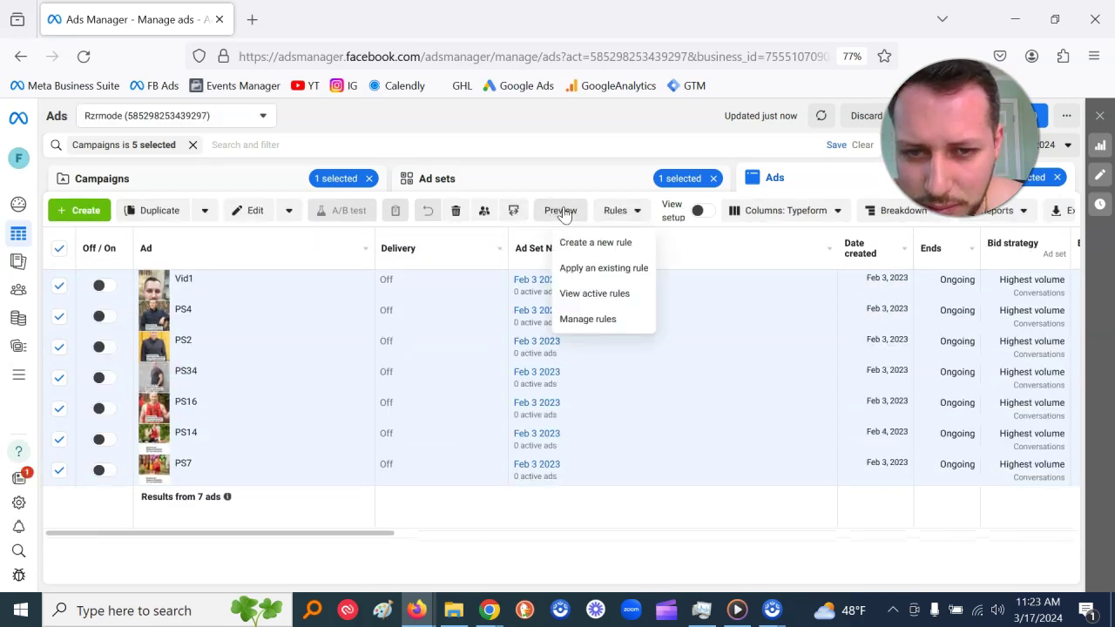
click(520, 211)
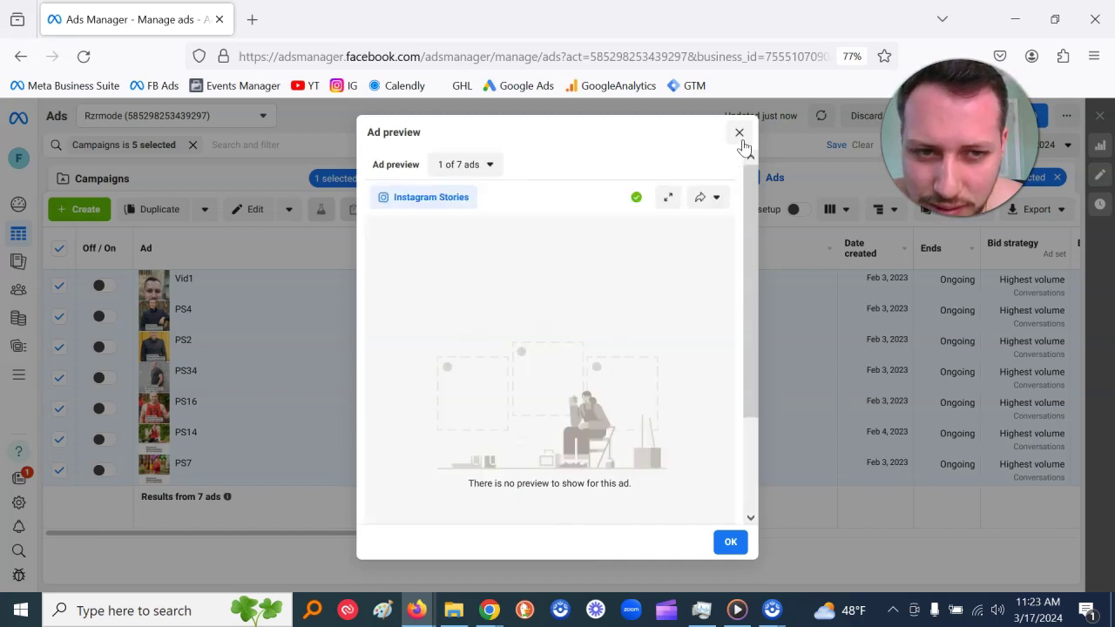
key(Escape)
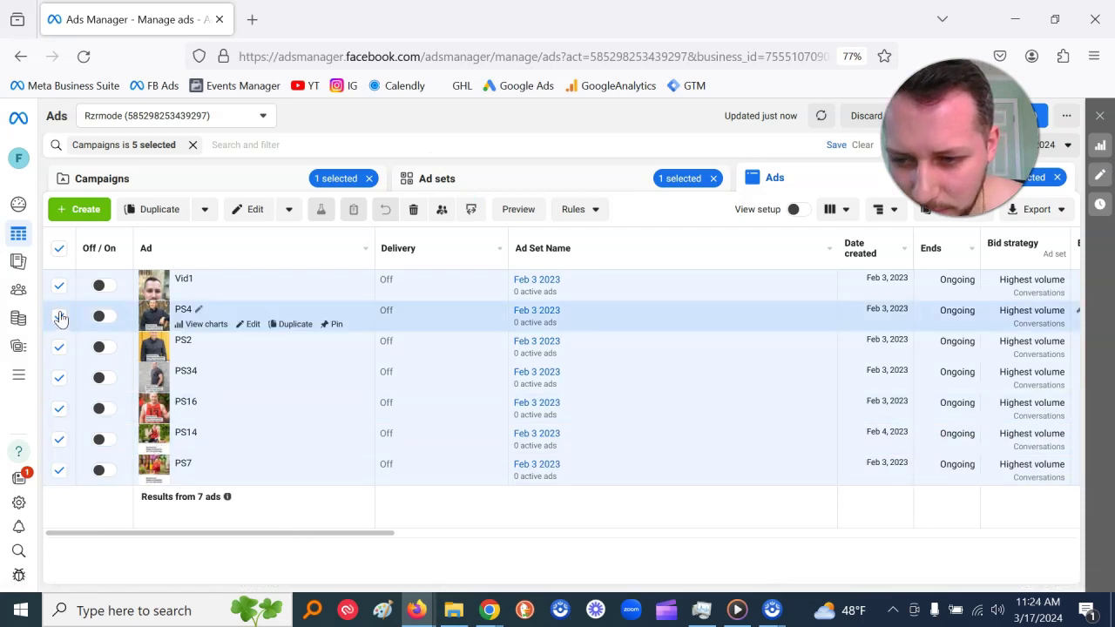
Step: Clear the ad selection, preview only ad PS14, and close the preview
click(59, 249)
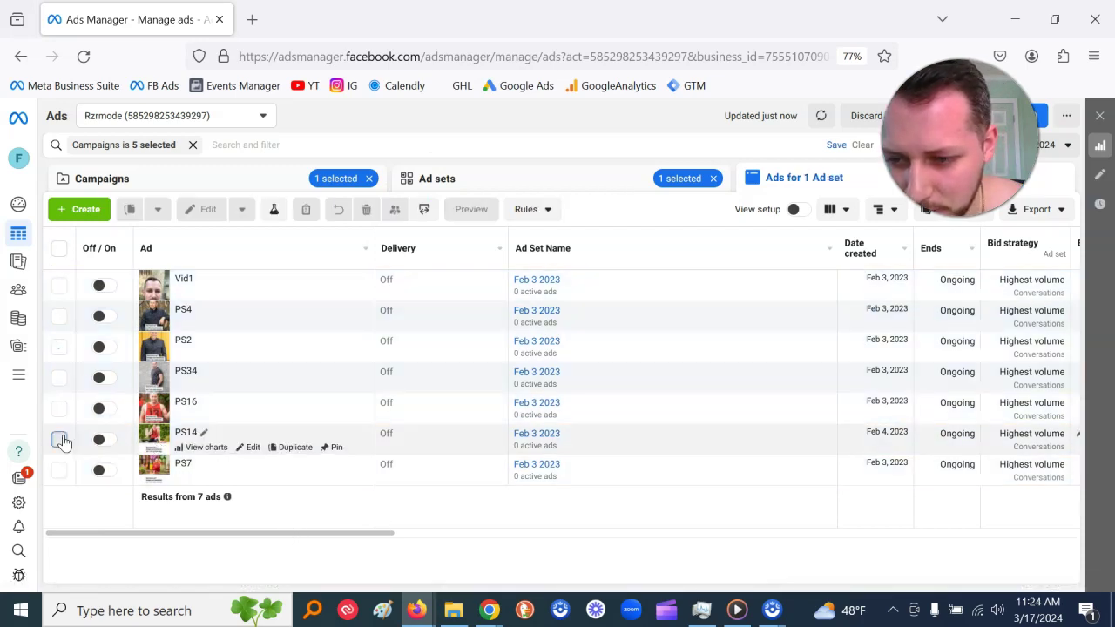
click(521, 211)
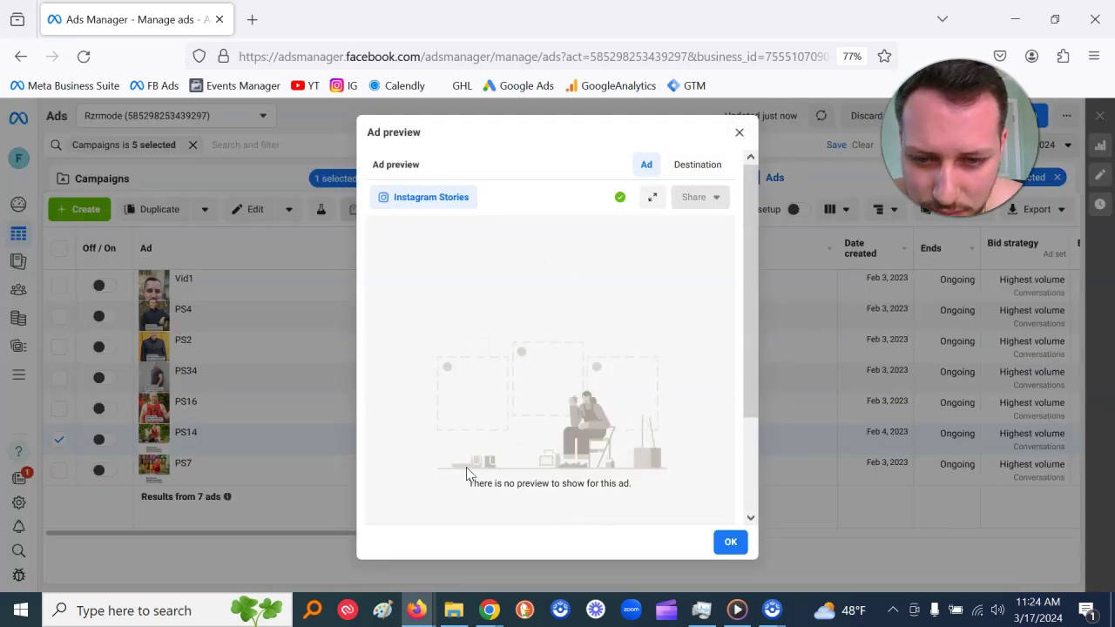
click(739, 134)
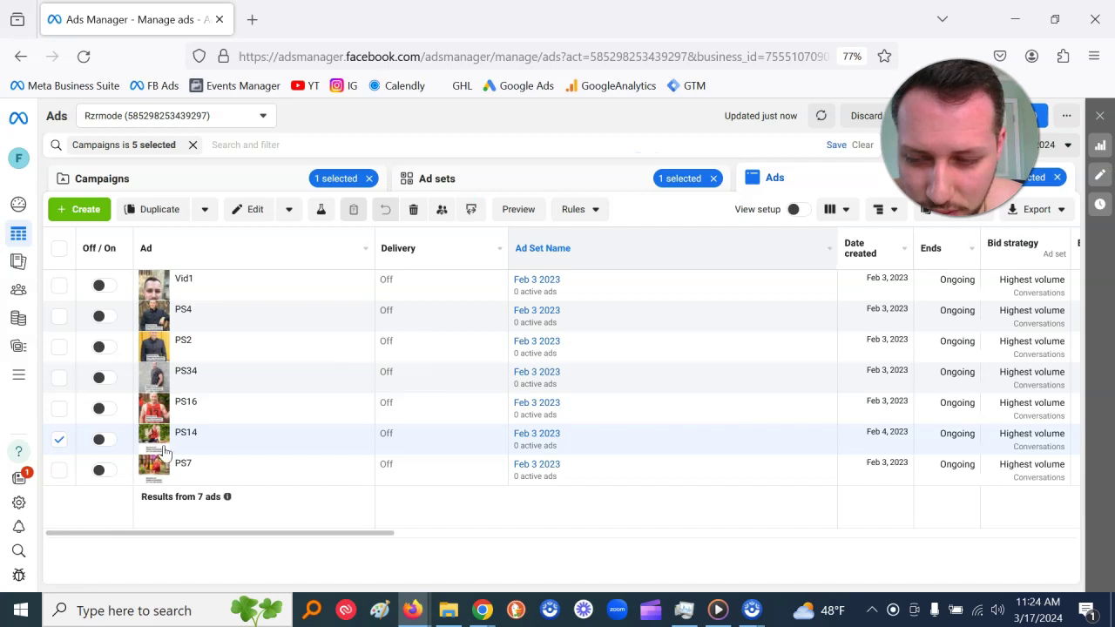
Step: Open ad PS14 for editing and review its ad creative and Instagram Stories preview
click(59, 440)
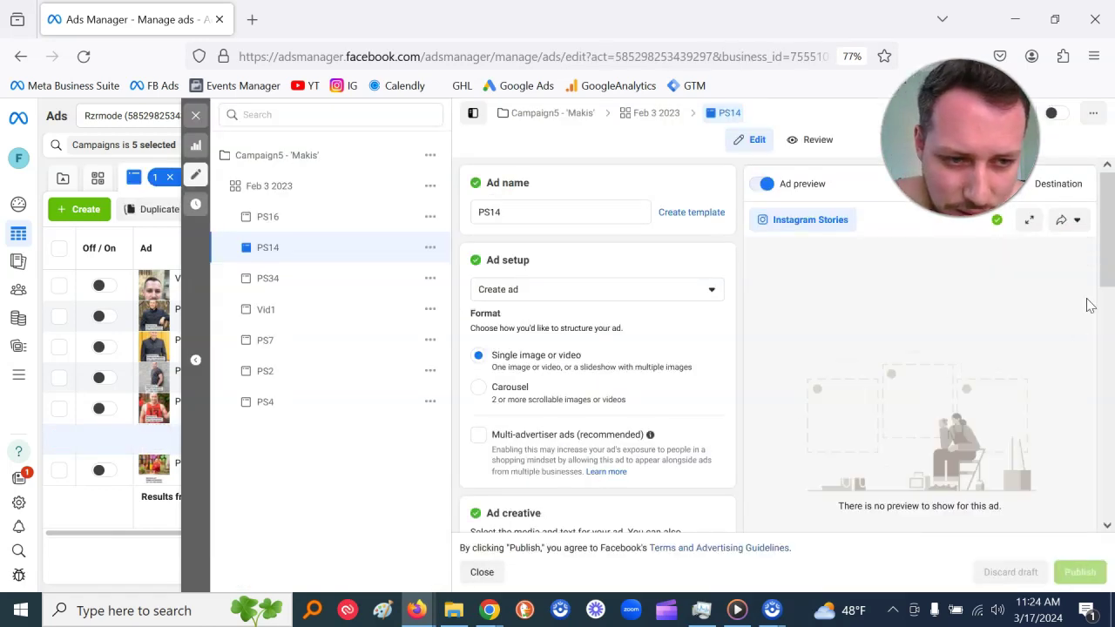
drag(1111, 254, 1112, 324)
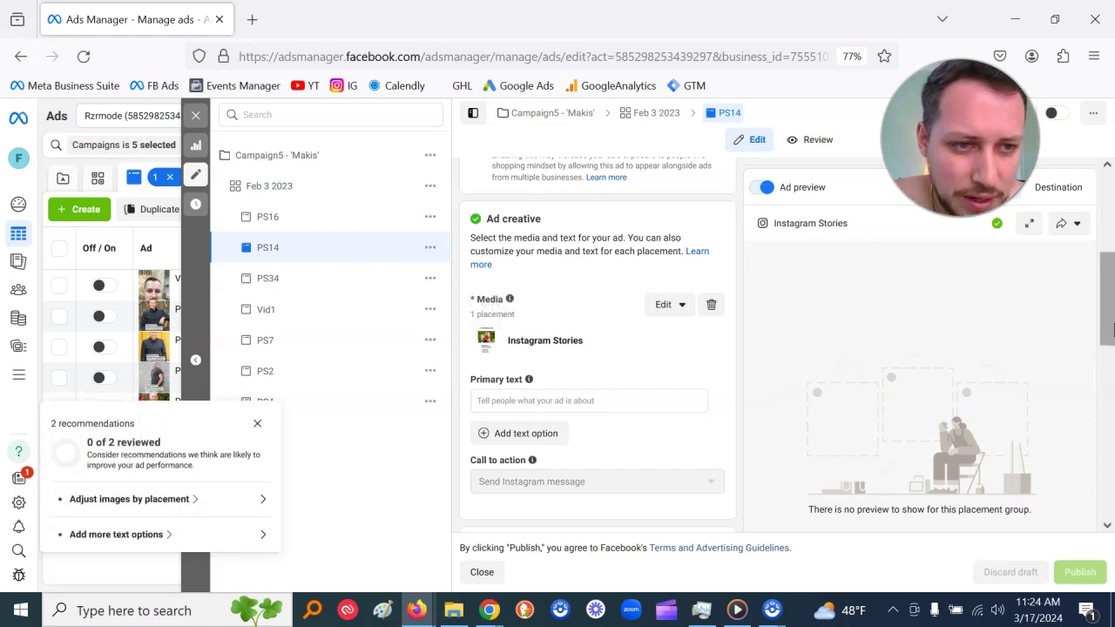
click(262, 424)
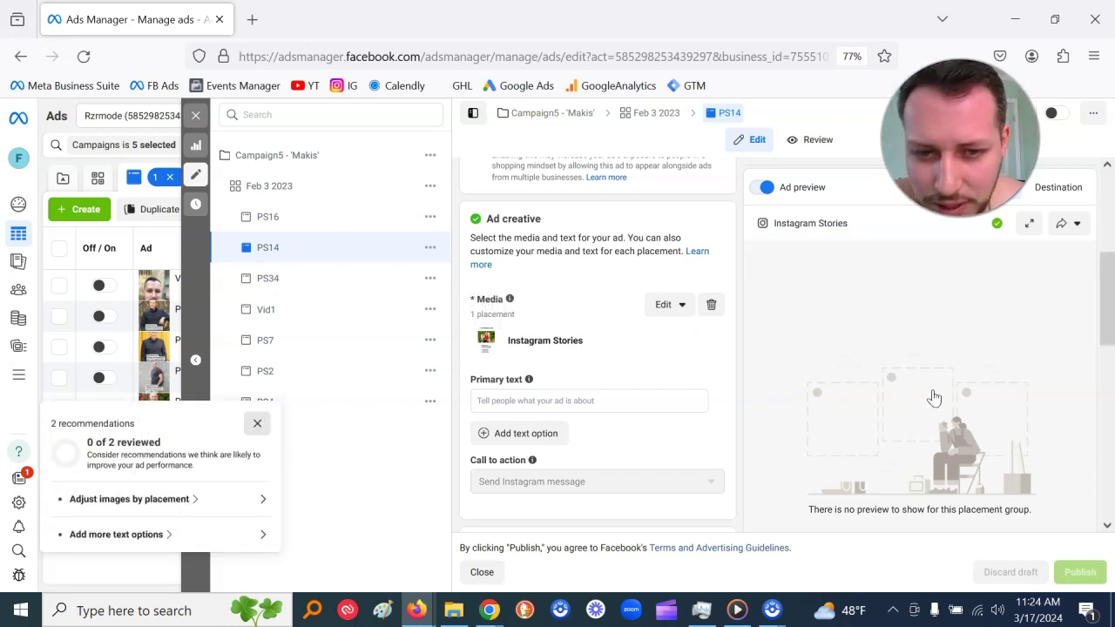
scroll(1109, 296, up, 3)
drag(1110, 296, 1111, 247)
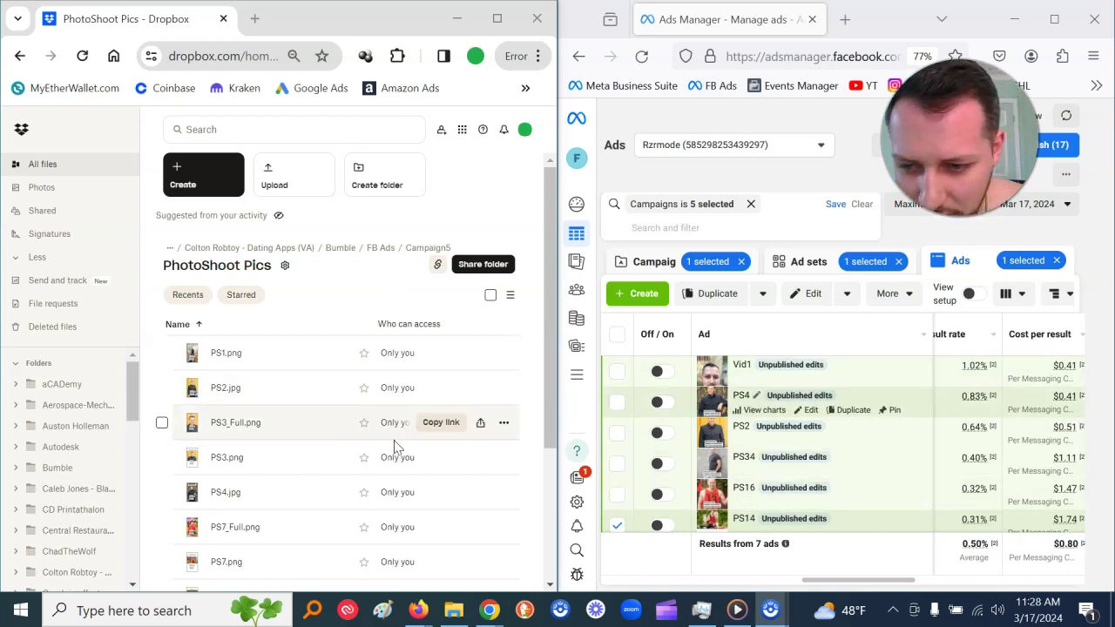
Step: Open PS4.jpg from the PhotoShoot Pics folder in Dropbox and compare the ads' cost per result, reach and impressions in Ads Manager
mouse_move(552, 369)
mouse_down()
mouse_move(544, 527)
mouse_move(538, 369)
mouse_up()
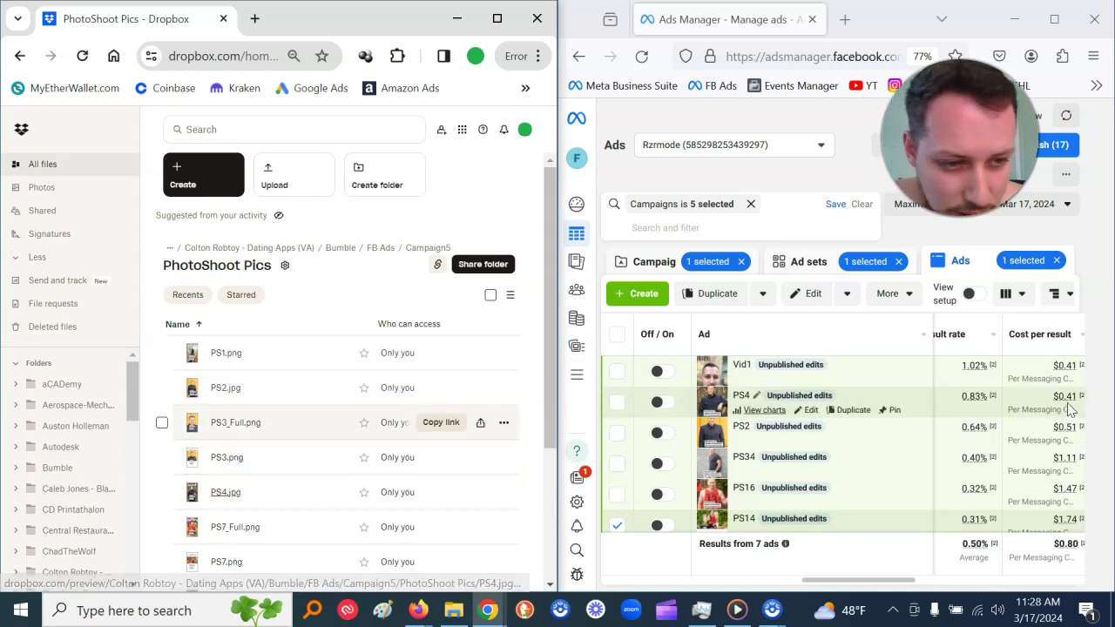
mouse_move(977, 403)
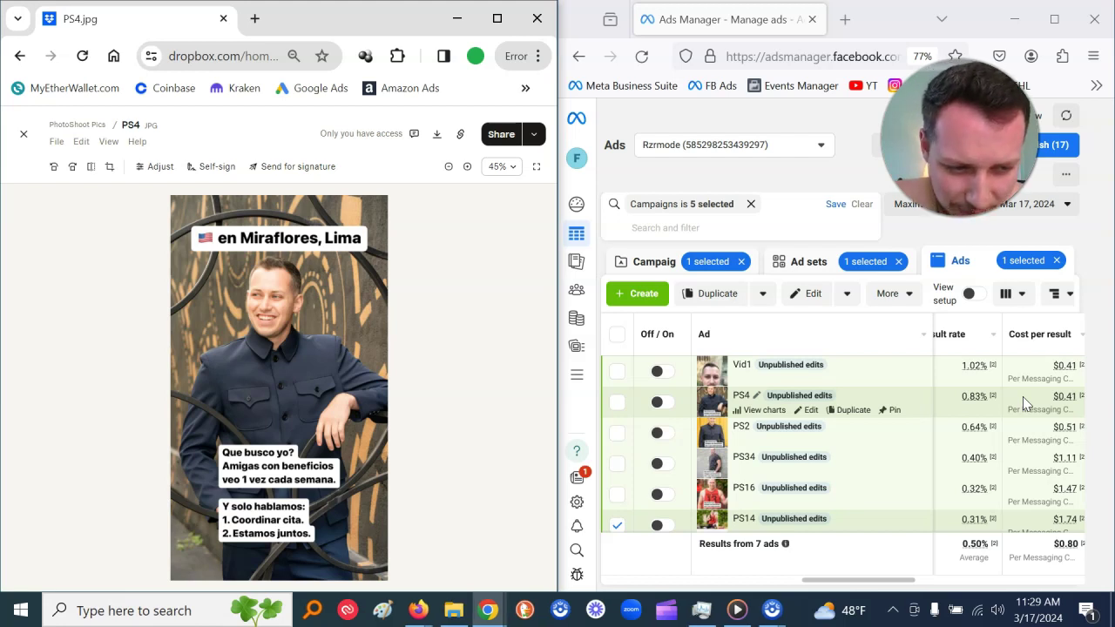
drag(874, 585, 903, 586)
scroll(958, 557, left, 1)
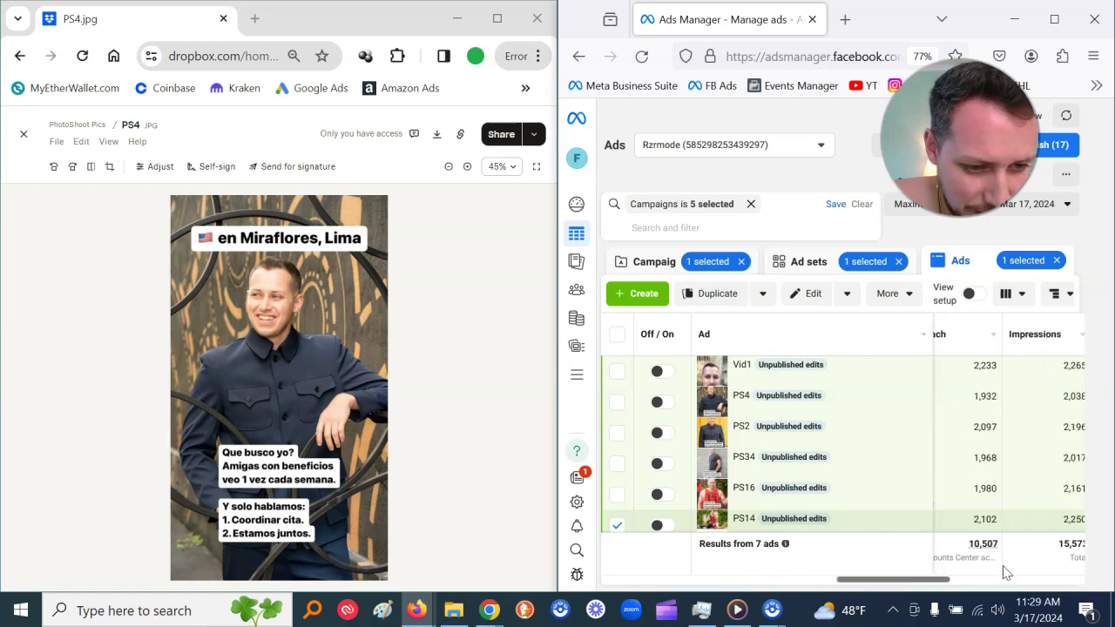
mouse_move(991, 546)
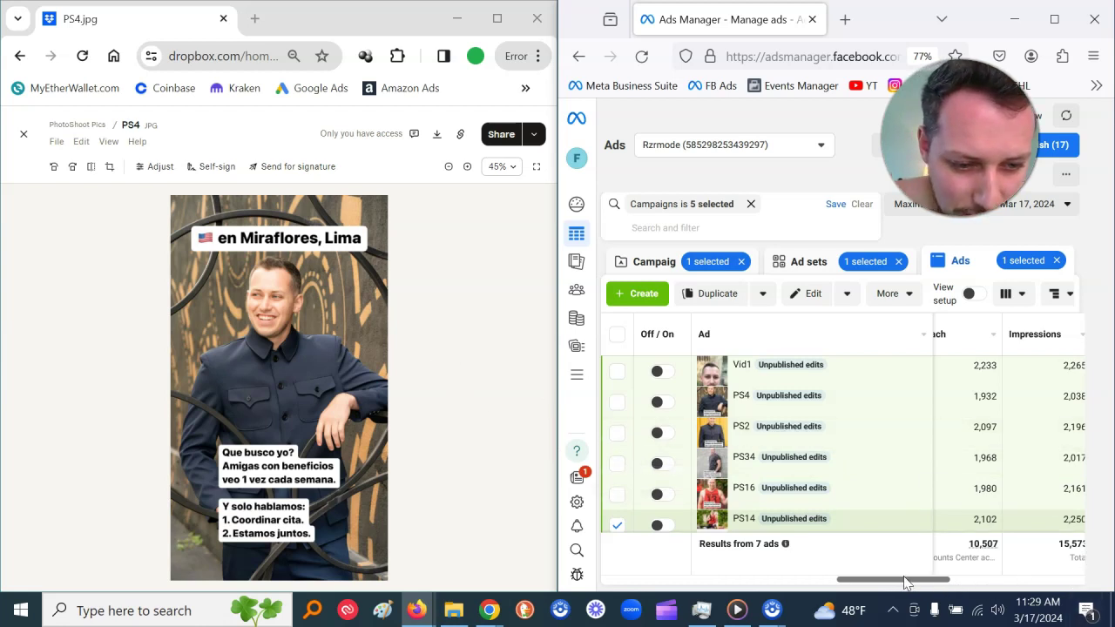
drag(902, 586, 900, 585)
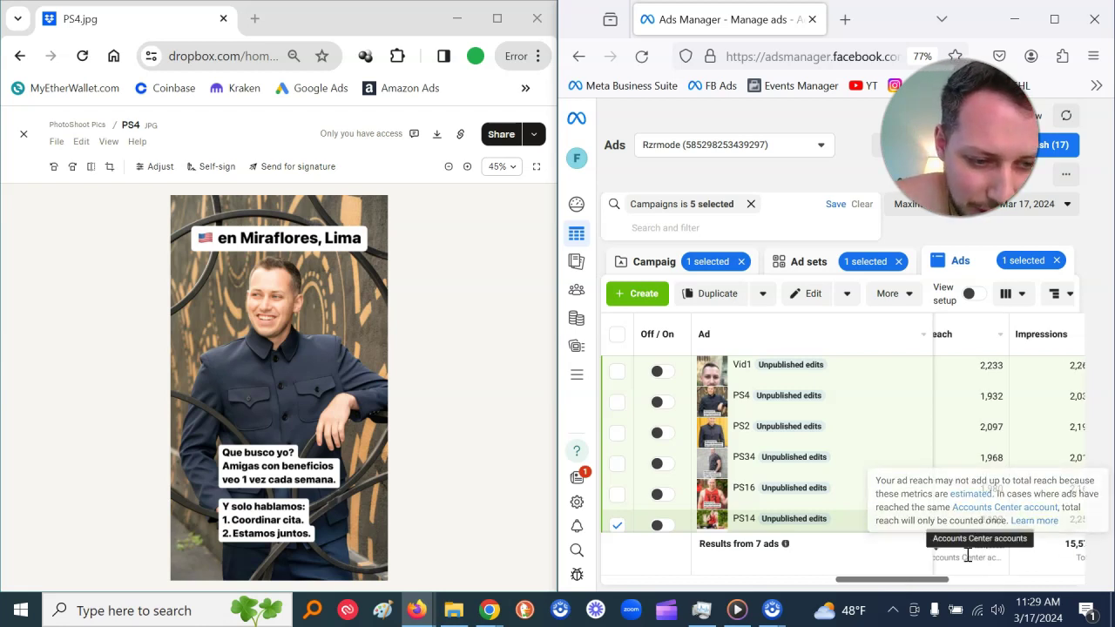
Step: Compare the ads' CPC (all) and CTR (all), and return to their result rate and cost per result
drag(919, 588, 1004, 585)
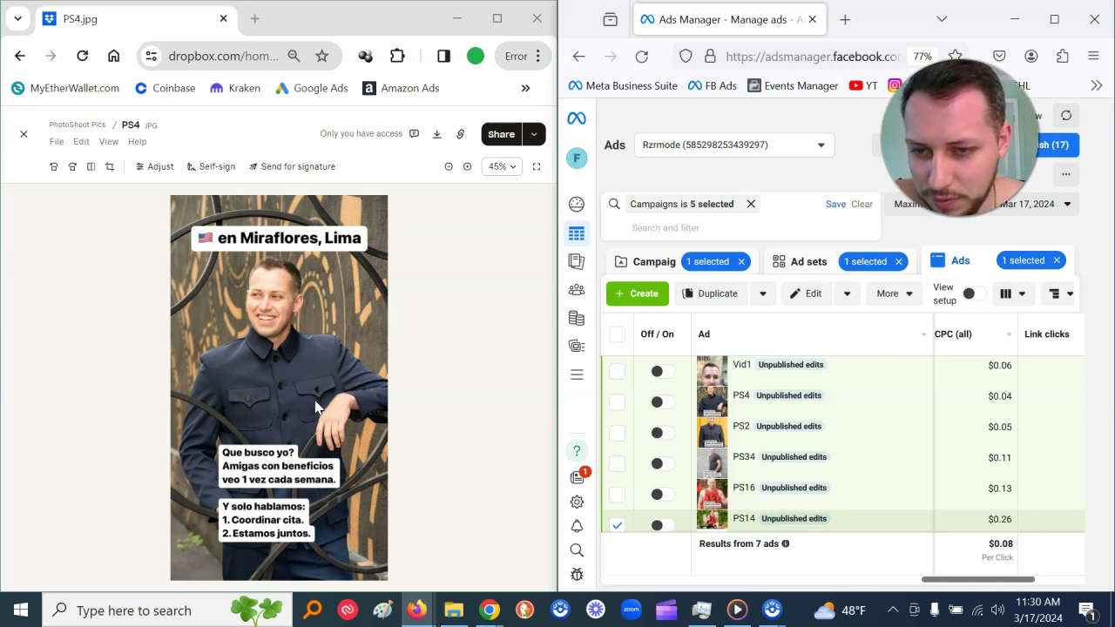
drag(973, 581, 949, 583)
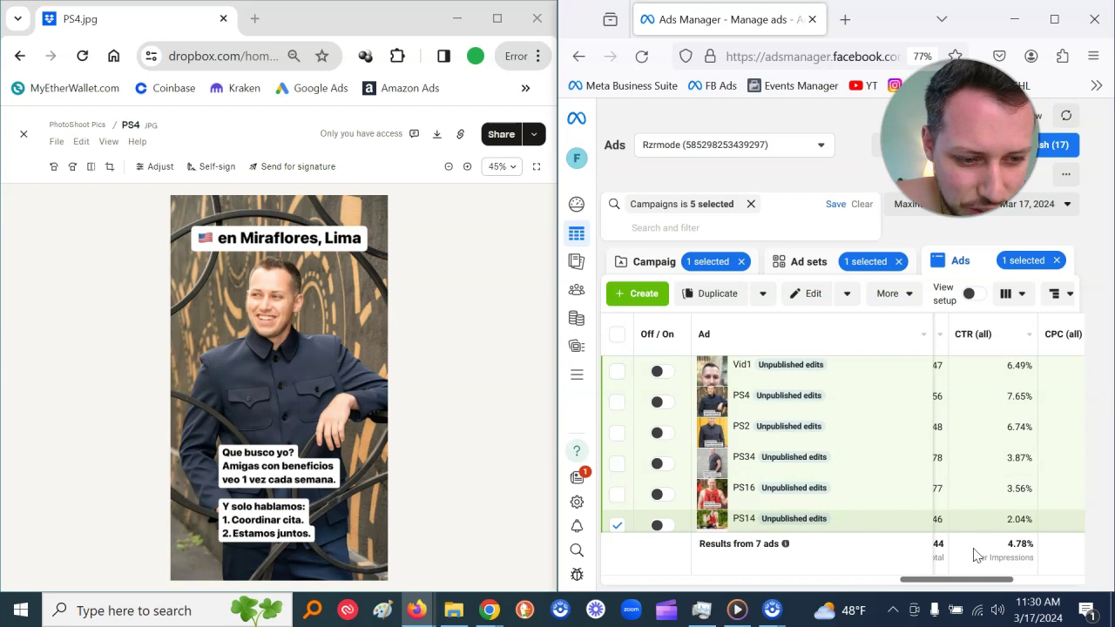
drag(965, 586, 867, 583)
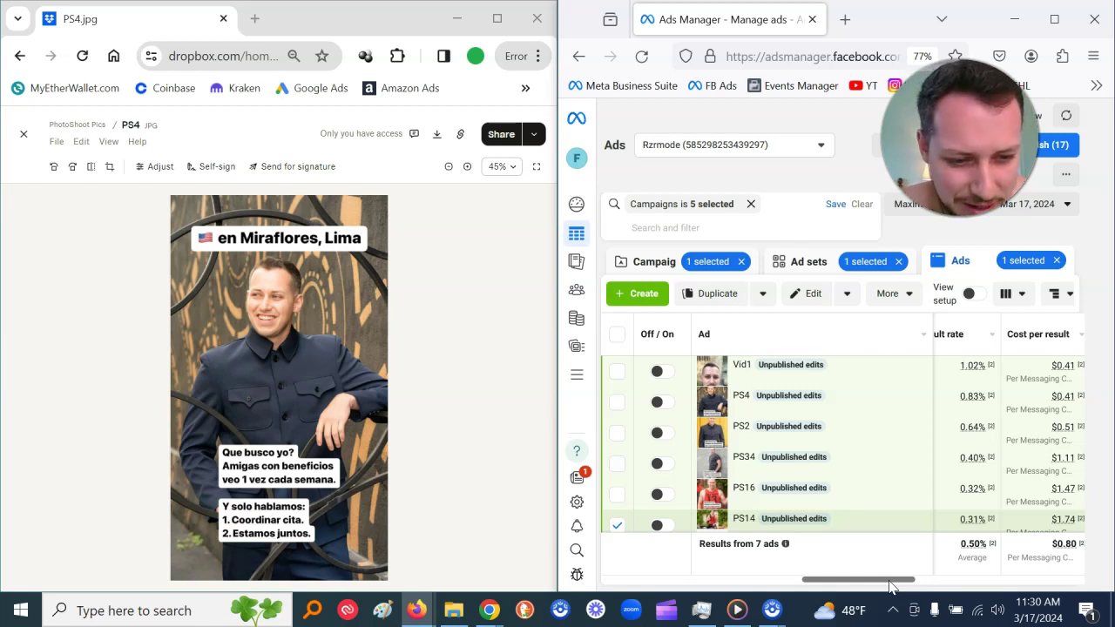
Step: Compare the ads' reach, frequency, clicks (all), CTR (all), link clicks and link click-through rate alongside the PS4 image
drag(897, 586, 901, 586)
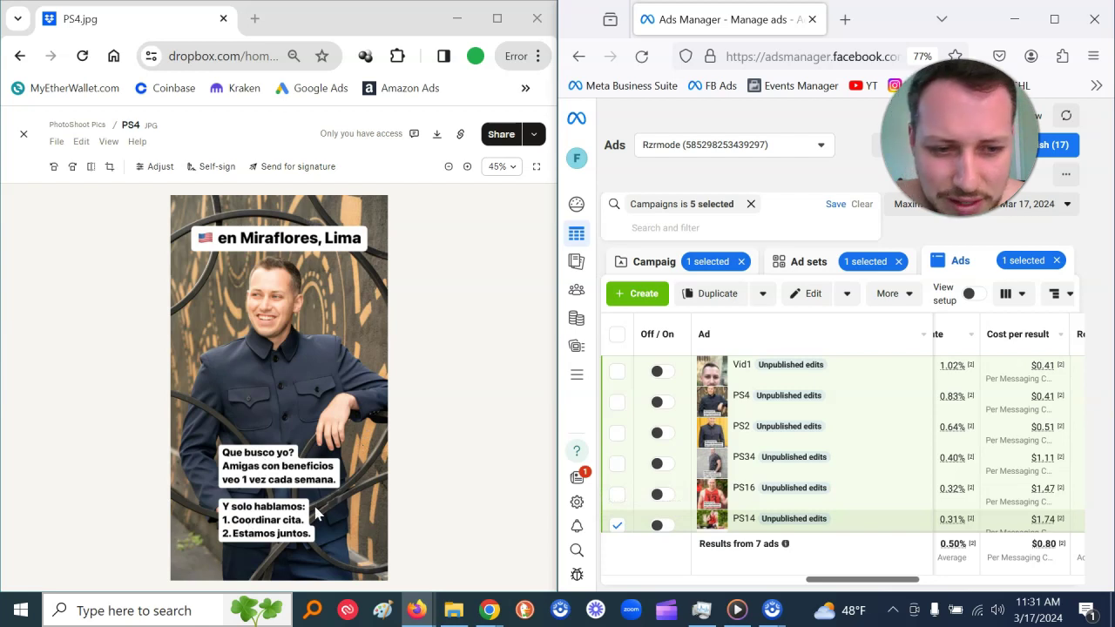
drag(852, 588, 875, 589)
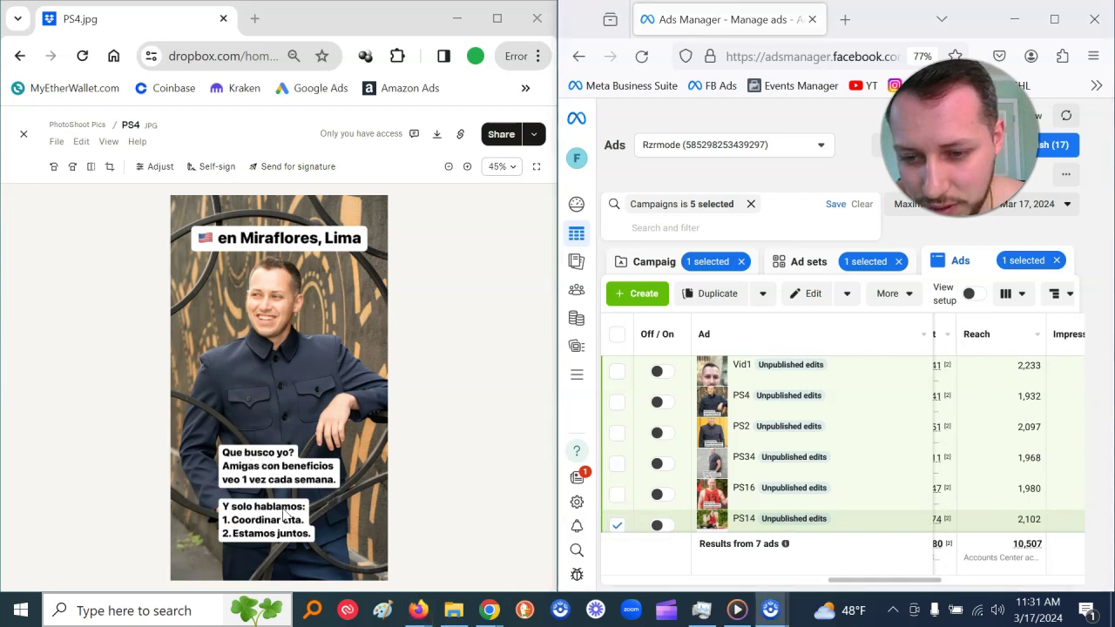
drag(854, 587, 900, 588)
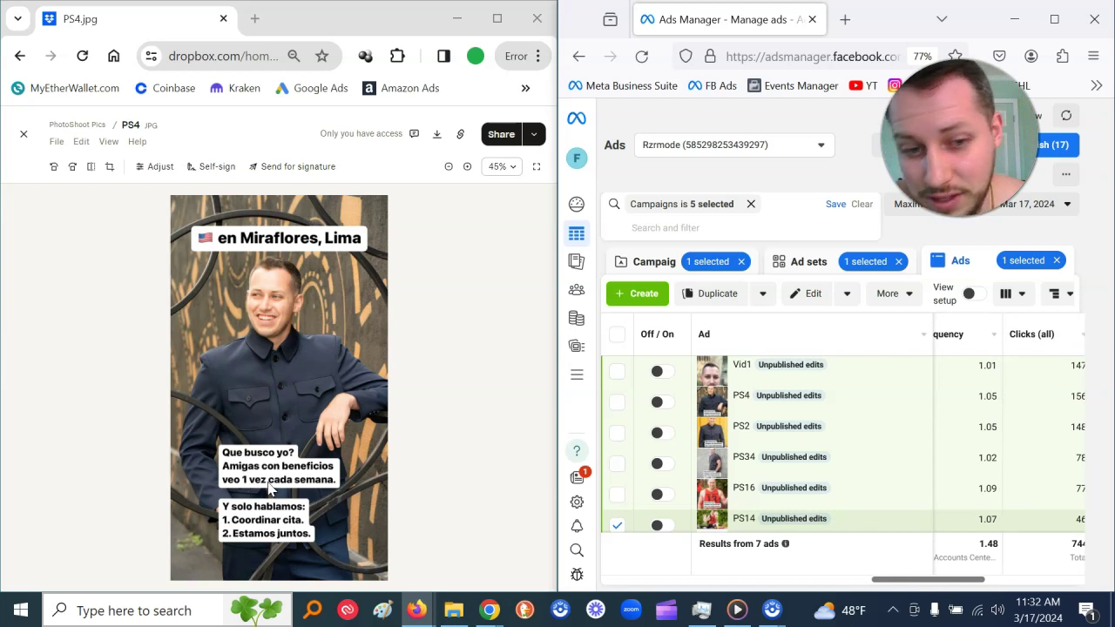
drag(908, 588, 928, 587)
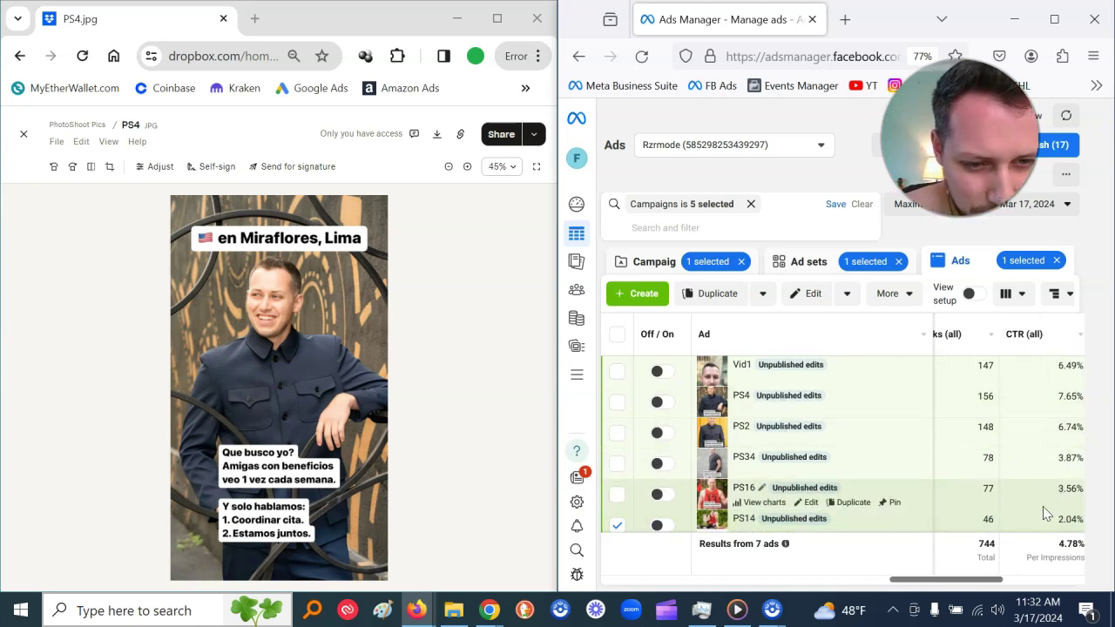
drag(950, 590, 1003, 582)
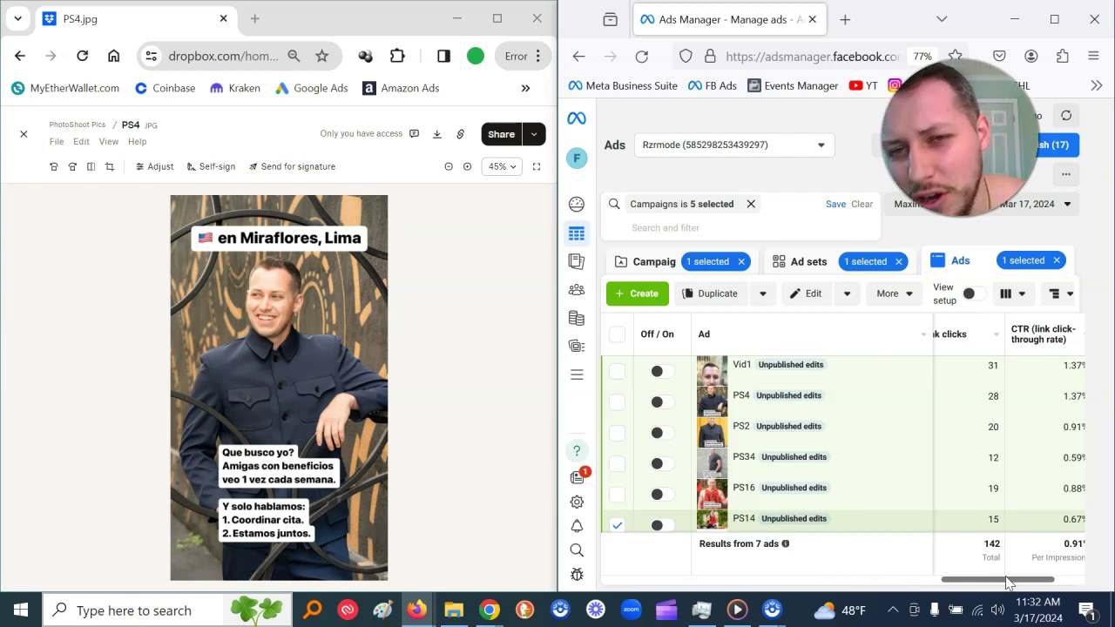
drag(1008, 586, 981, 584)
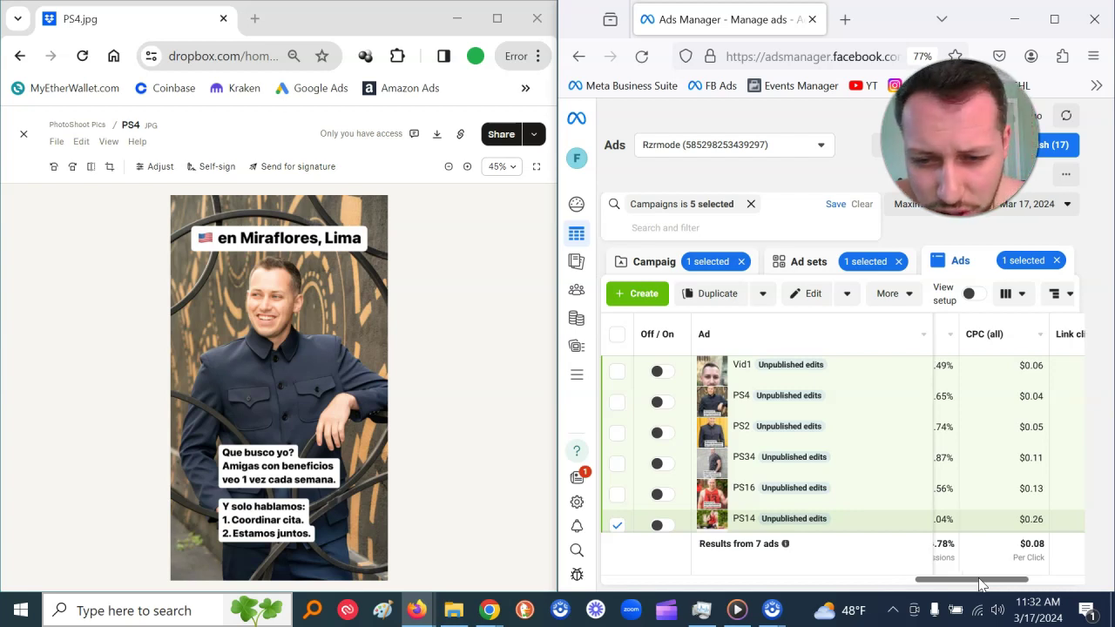
Step: Compare the ads' link click-through rate and cost per link click, and return to their result rate and cost per result
drag(981, 585, 1030, 584)
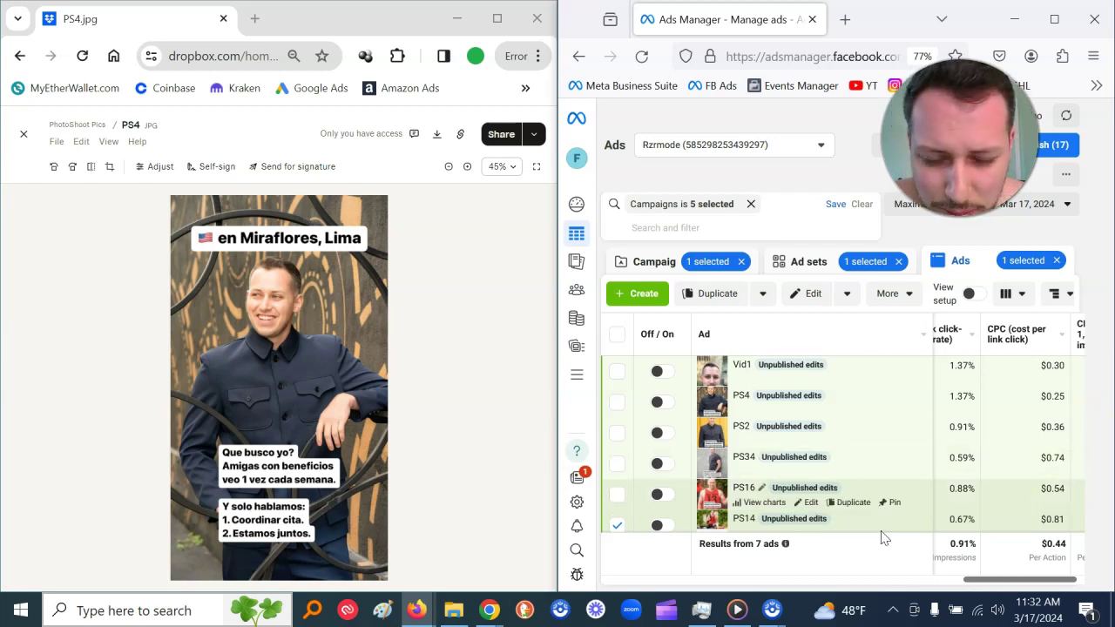
drag(1016, 581, 969, 585)
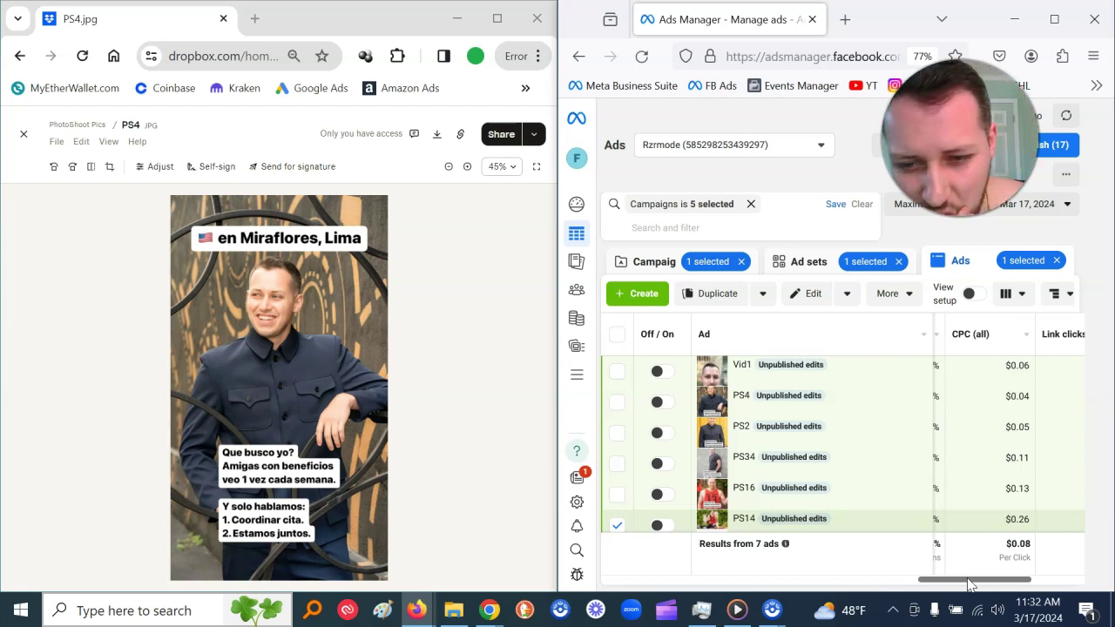
drag(969, 585, 853, 578)
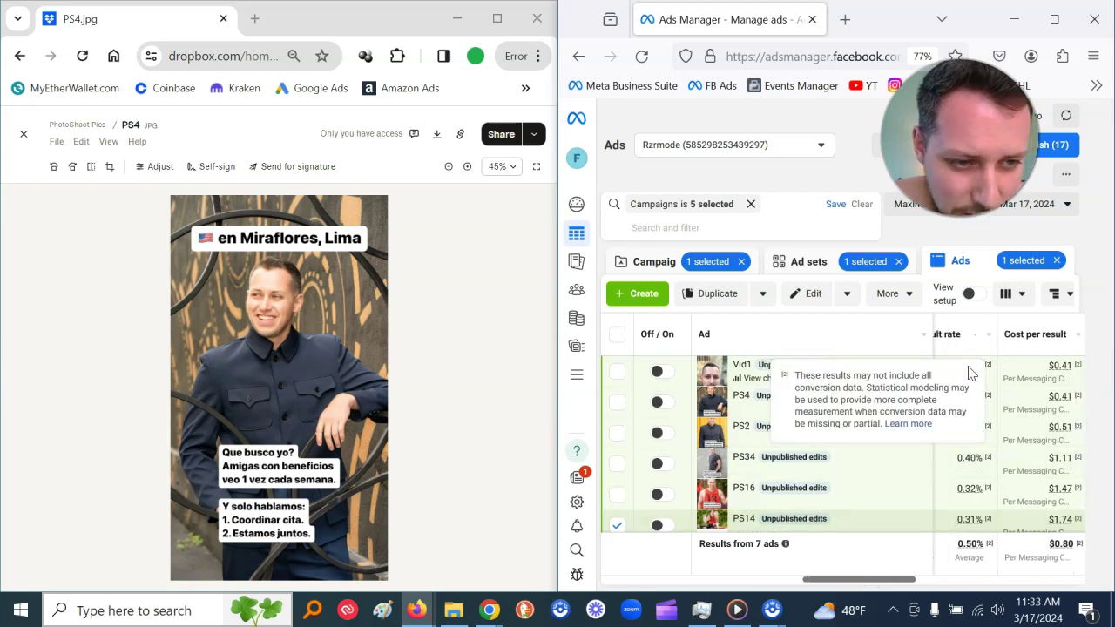
drag(871, 581, 870, 587)
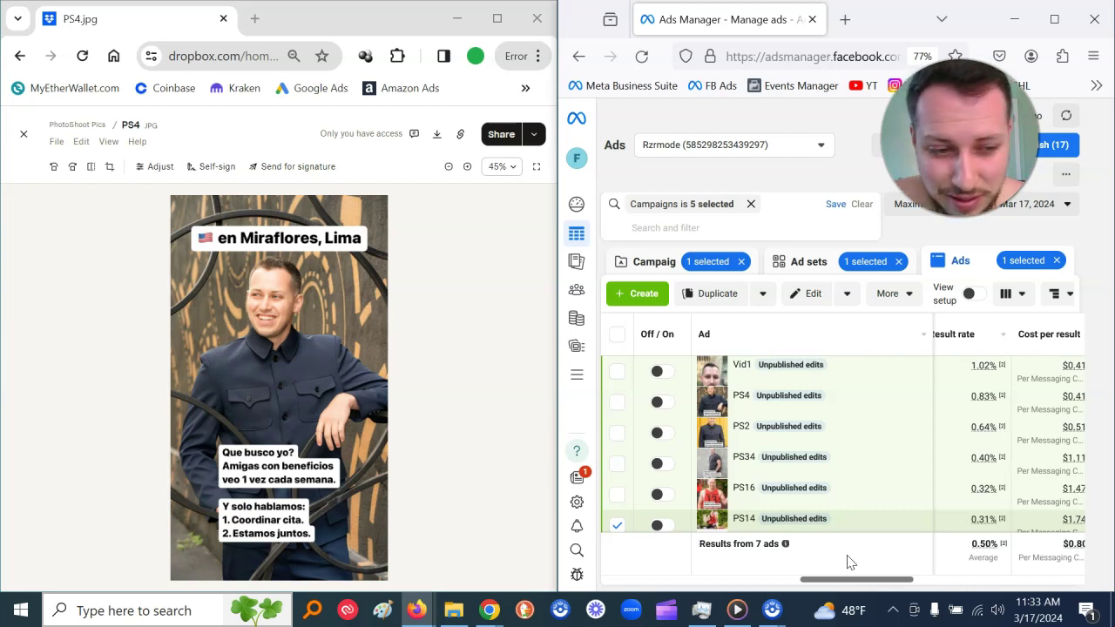
Step: Compare the ads' results, result rate and cost per result alongside the PS4 image
drag(842, 585, 884, 585)
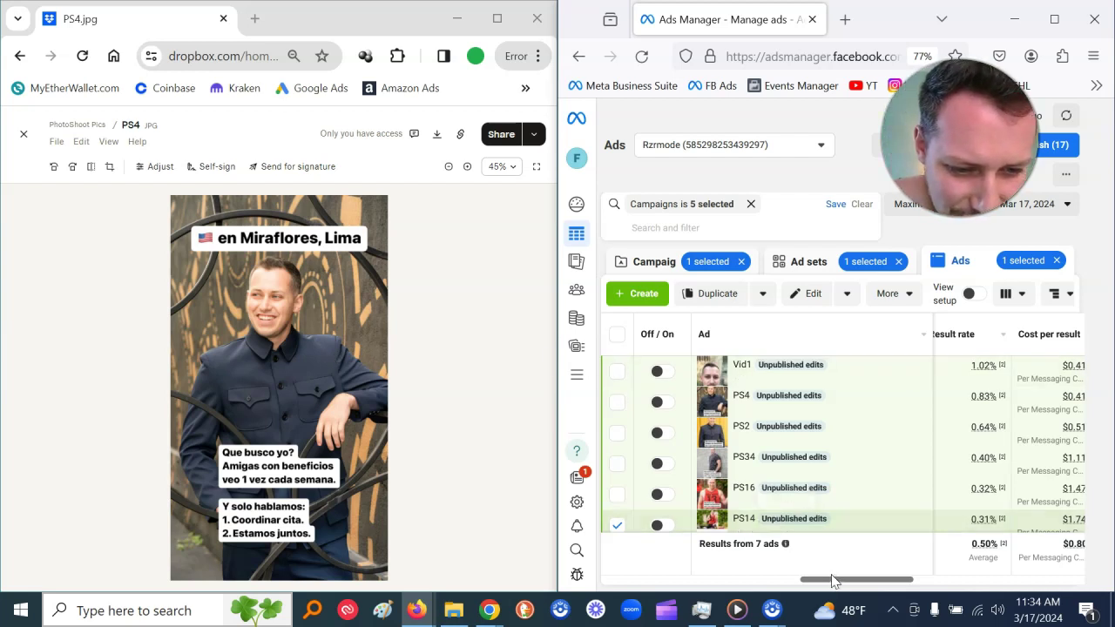
drag(833, 584, 806, 586)
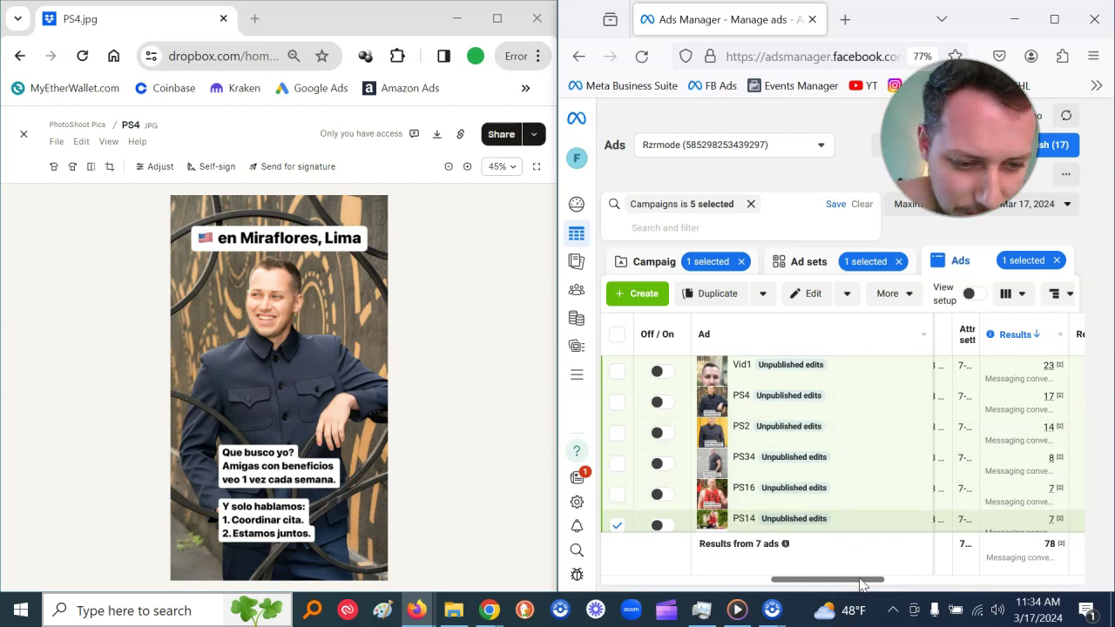
drag(858, 585, 876, 585)
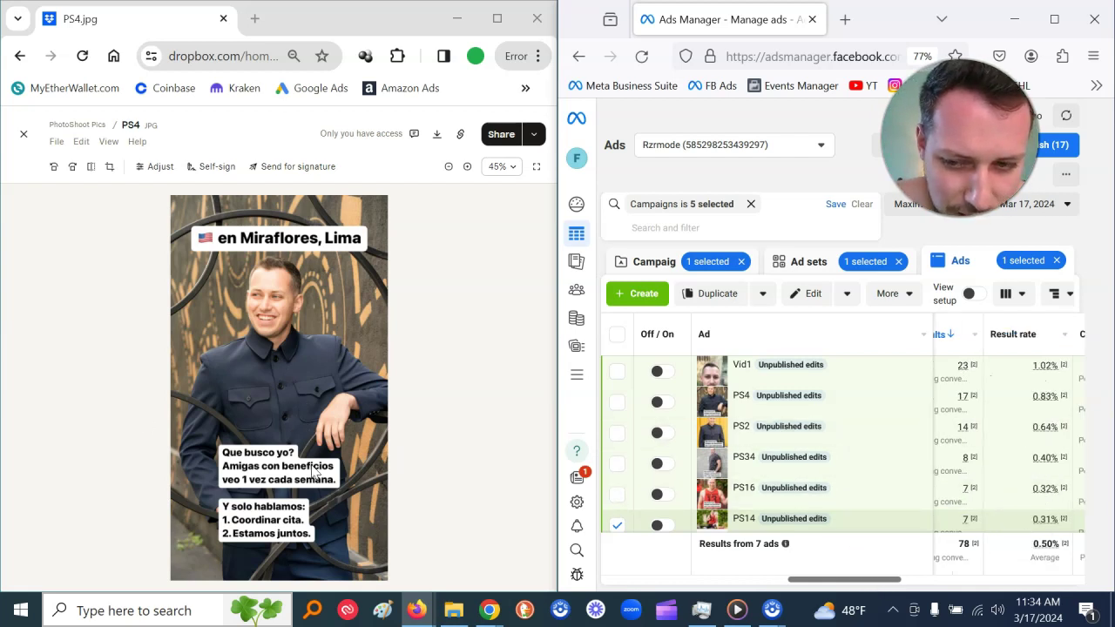
scroll(888, 582, right, 2)
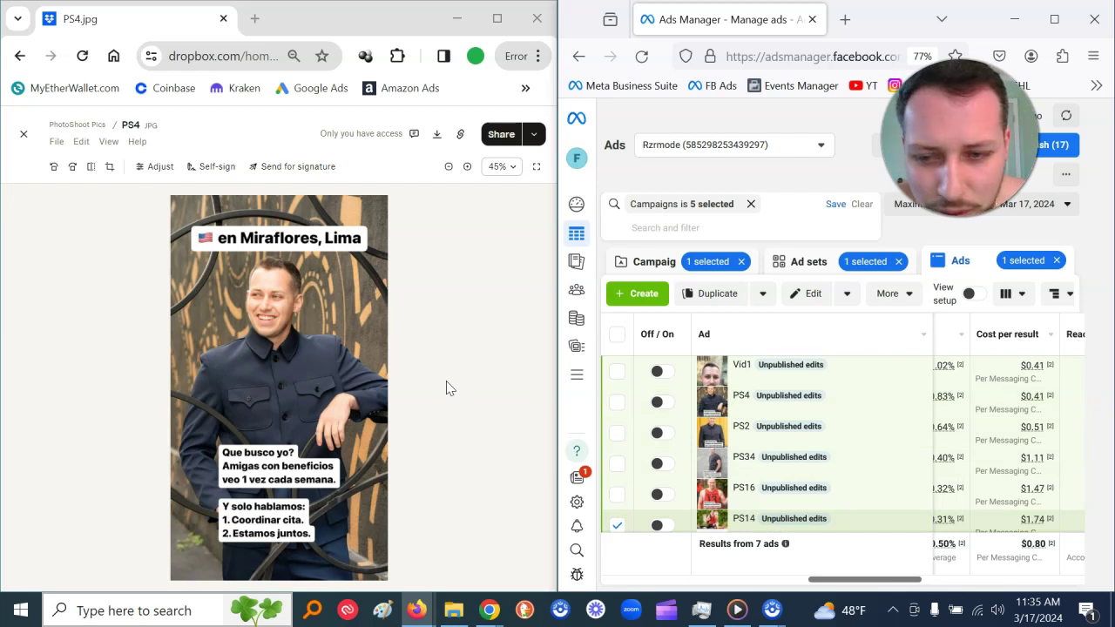
Step: Replace the PS4 preview with PS2.jpg from the PhotoShoot Pics folder, review its creative against its cost per result, and close it
click(370, 358)
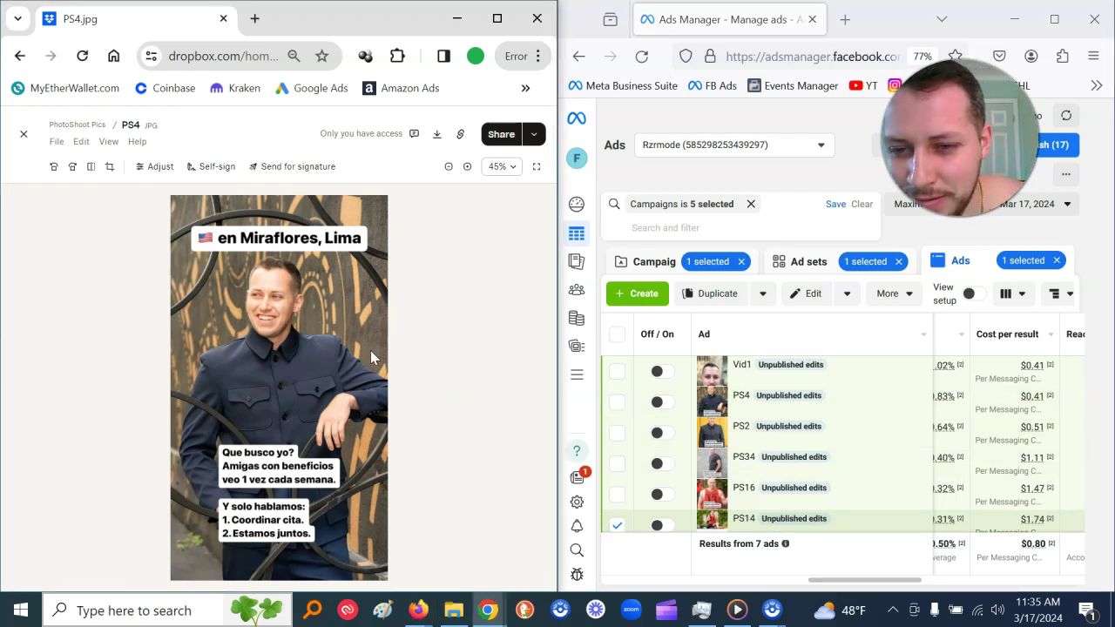
key(Right)
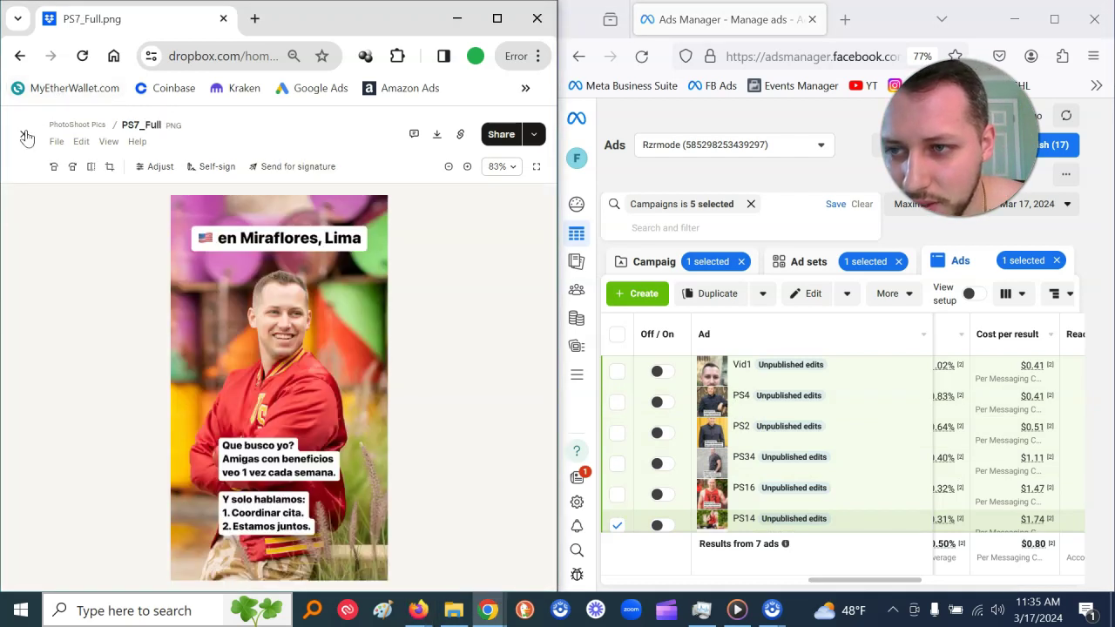
click(25, 136)
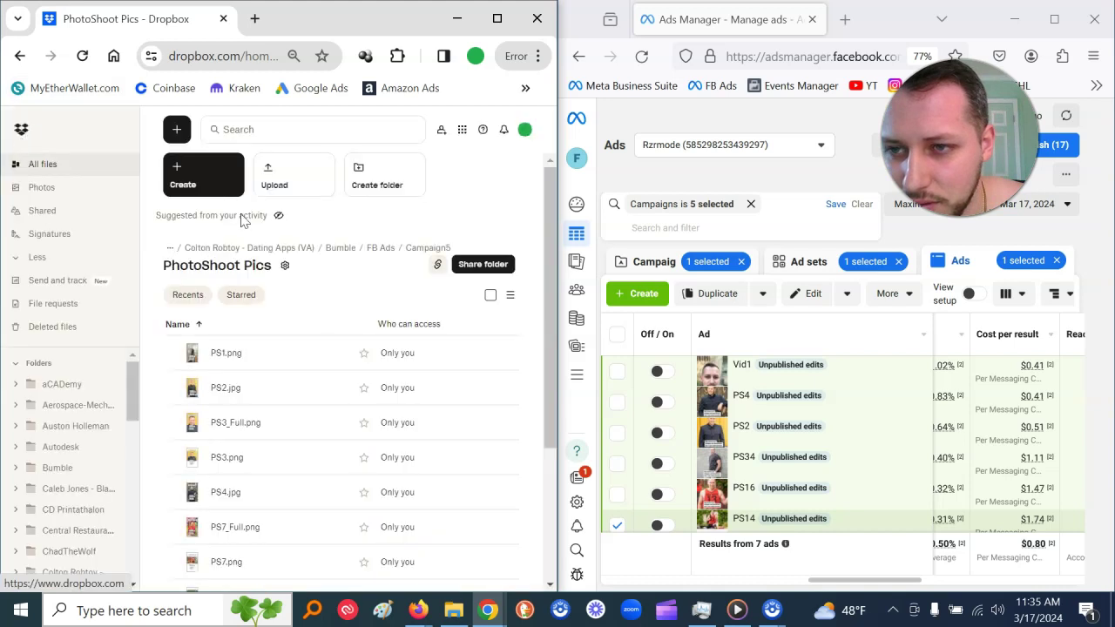
click(228, 391)
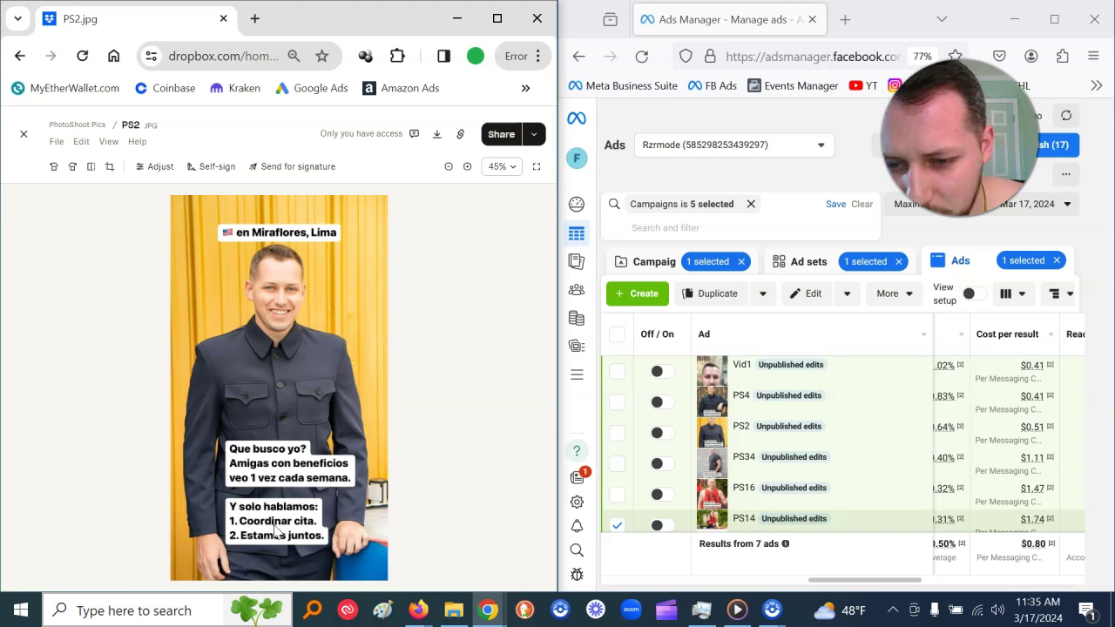
click(30, 137)
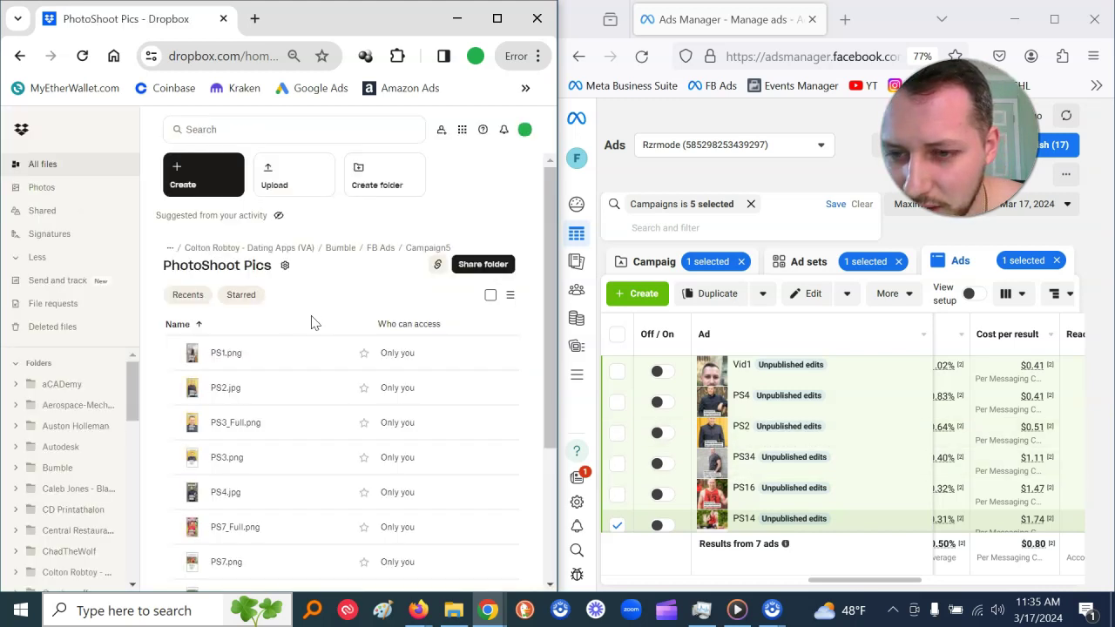
Step: Select ad PS34 in Ads Manager and review the PS34.png and PS16.png creatives from the PhotoShoot Pics folder
drag(551, 304, 545, 401)
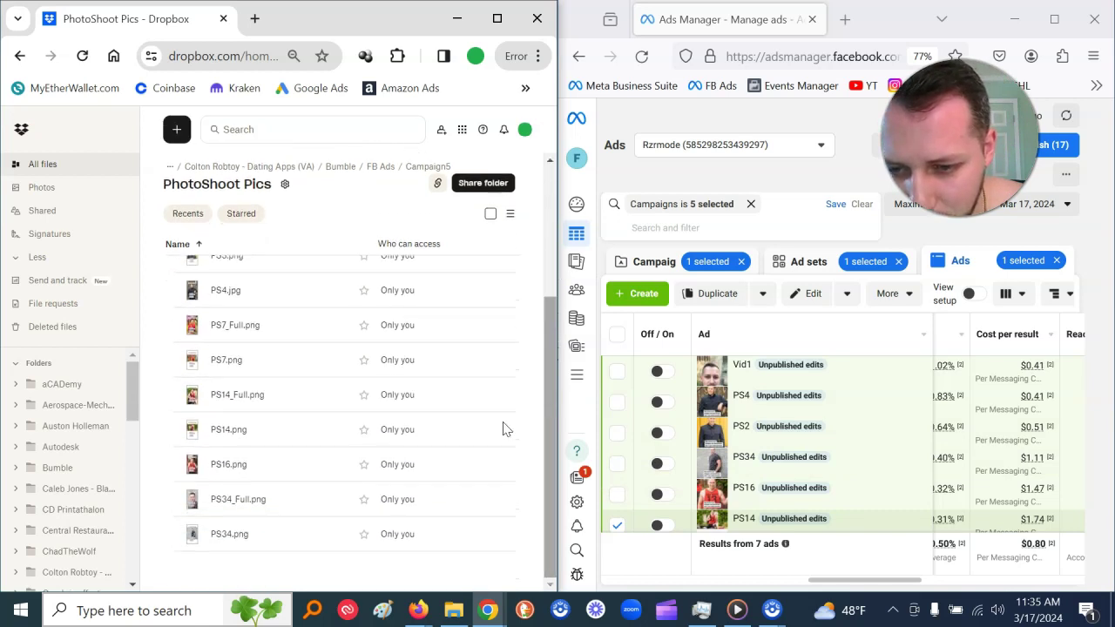
click(703, 474)
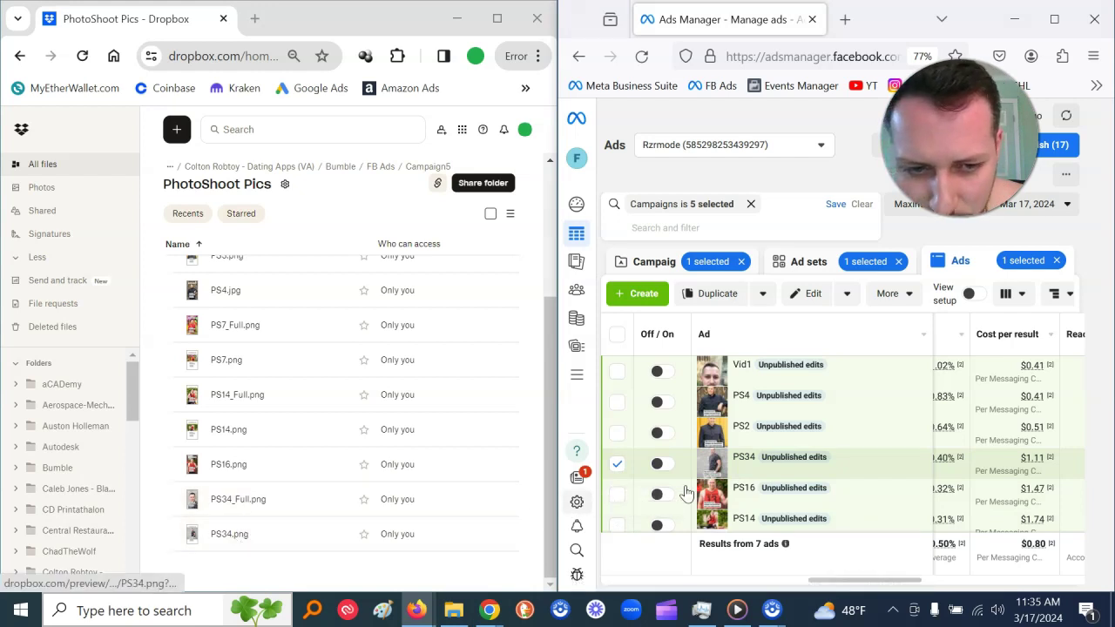
click(232, 536)
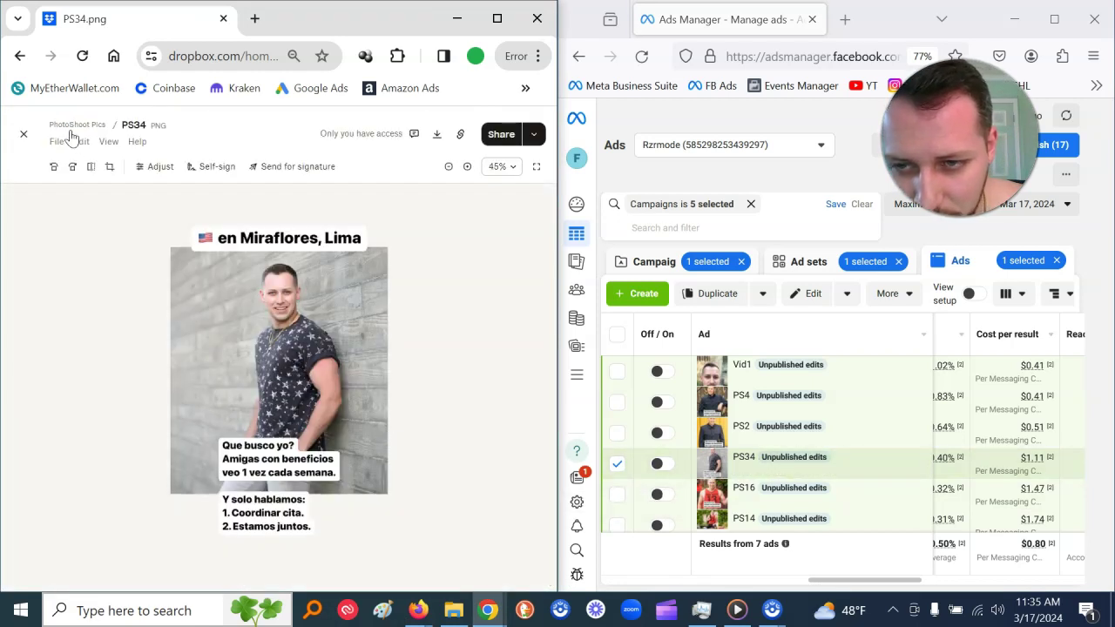
click(23, 134)
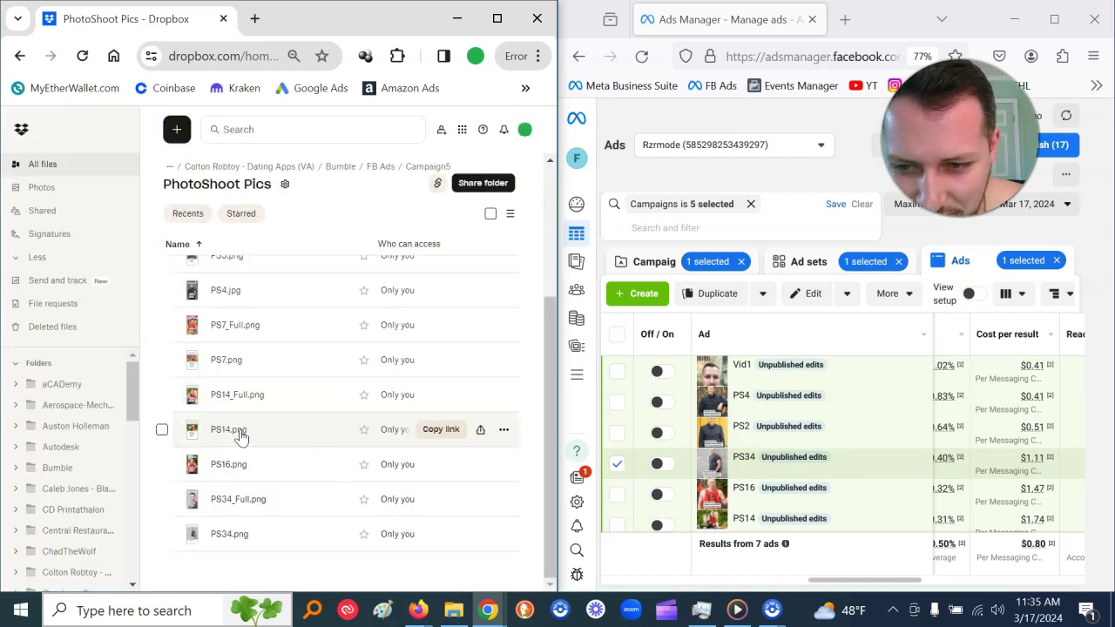
click(235, 465)
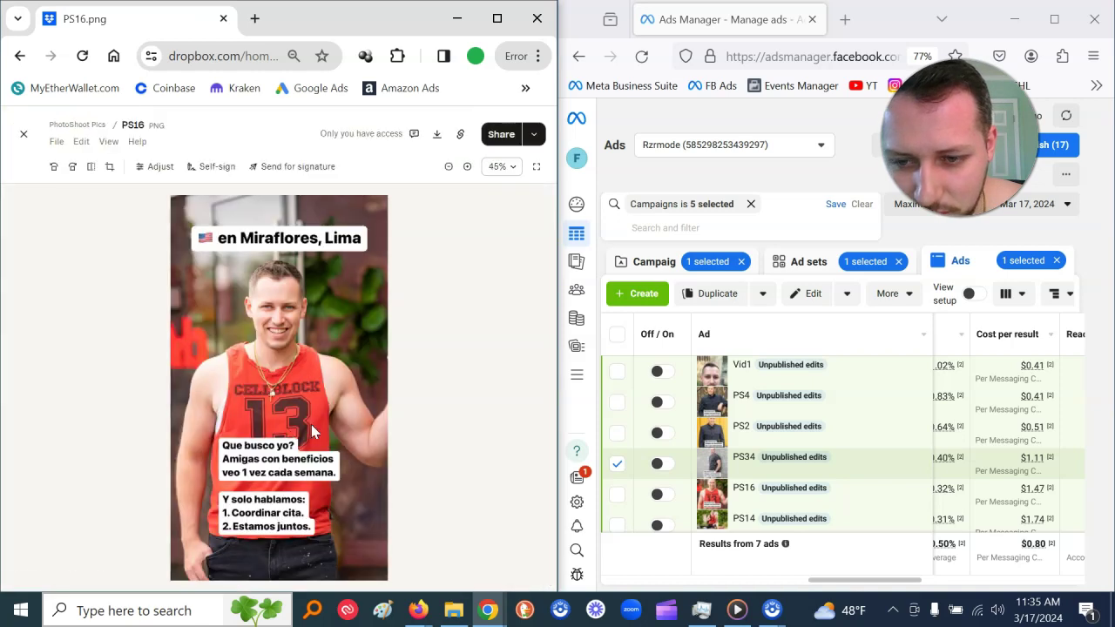
click(23, 133)
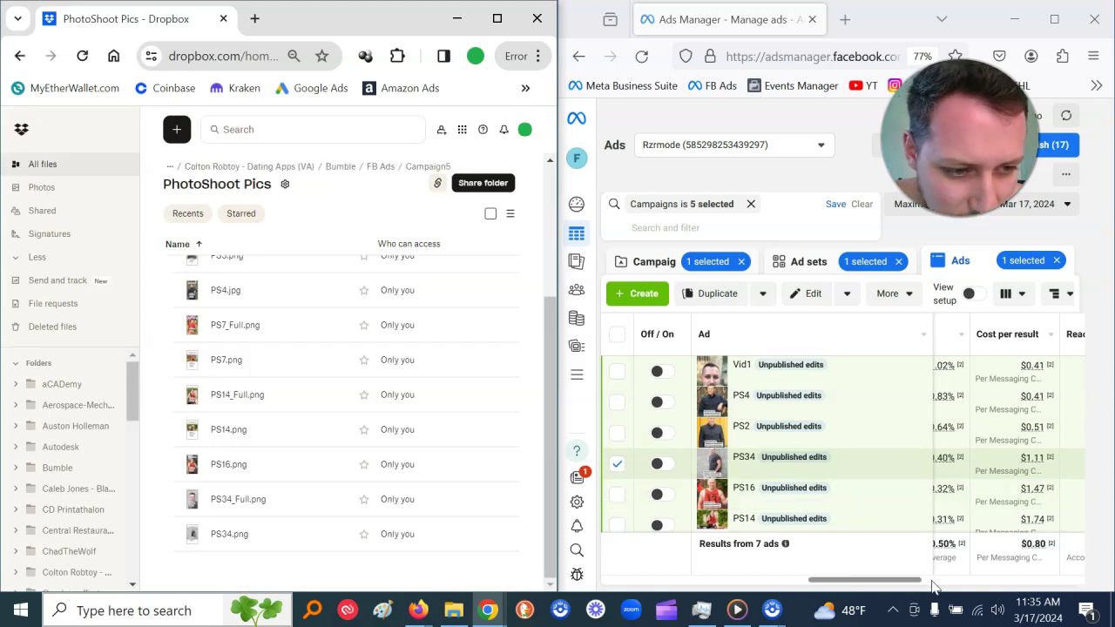
Step: Review PS14.png from Dropbox alongside its result rate and cost per result, and deselect ad PS34 in Ads Manager
scroll(915, 488, down, 1)
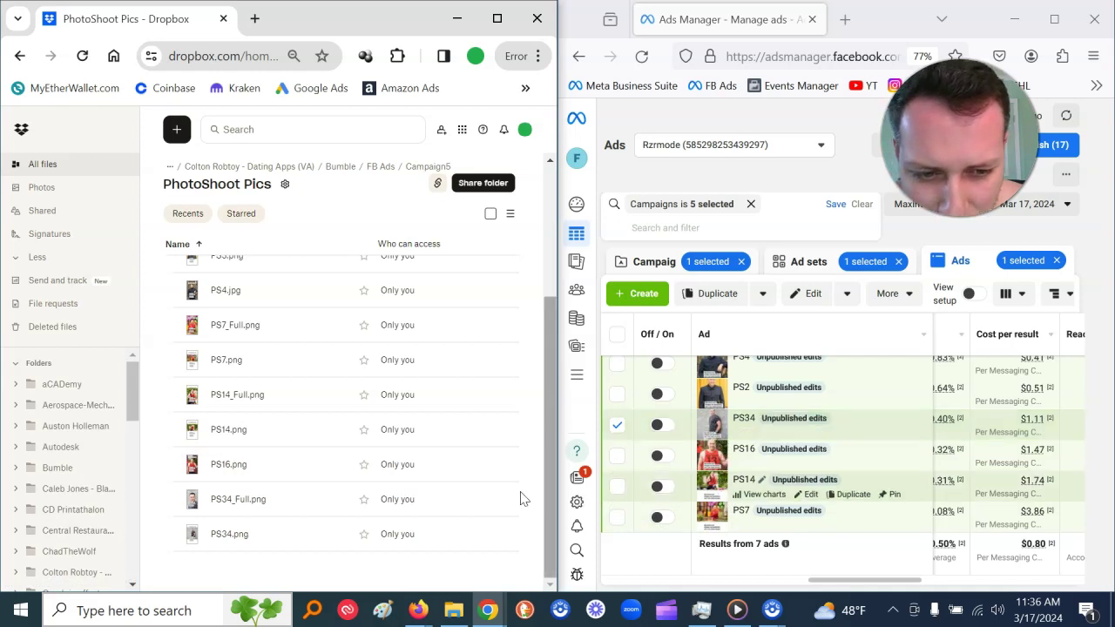
click(229, 431)
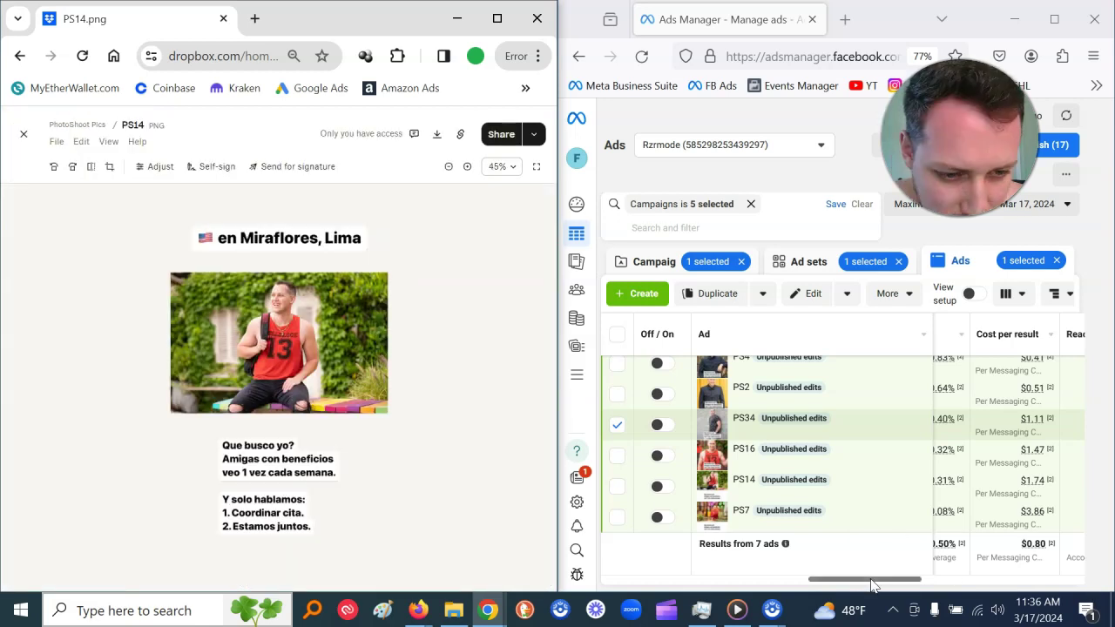
drag(873, 585, 868, 586)
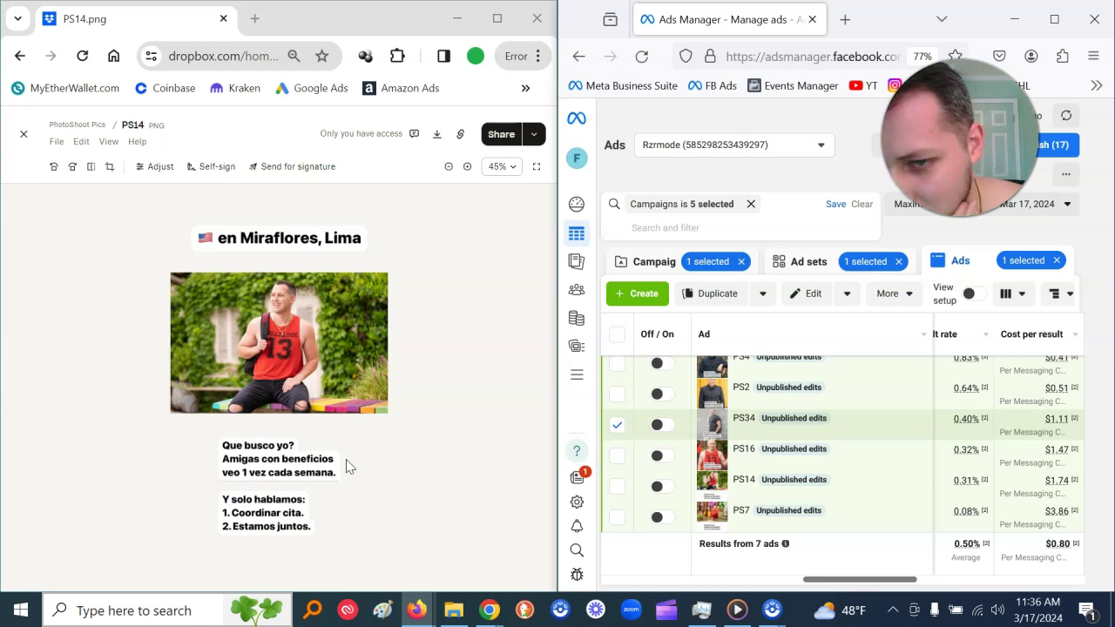
click(616, 426)
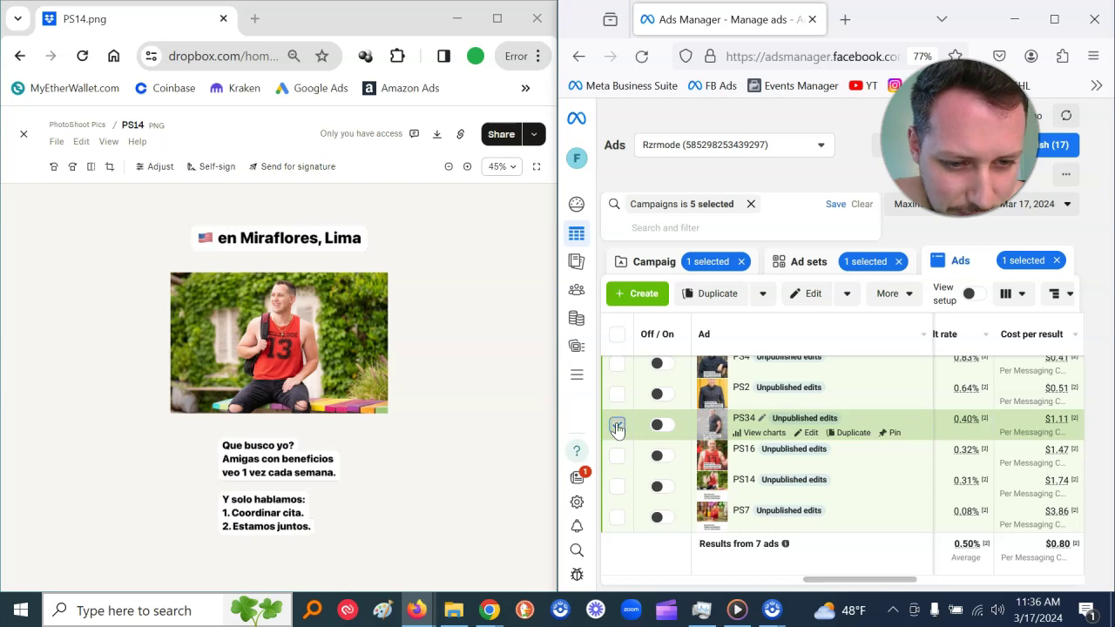
click(23, 140)
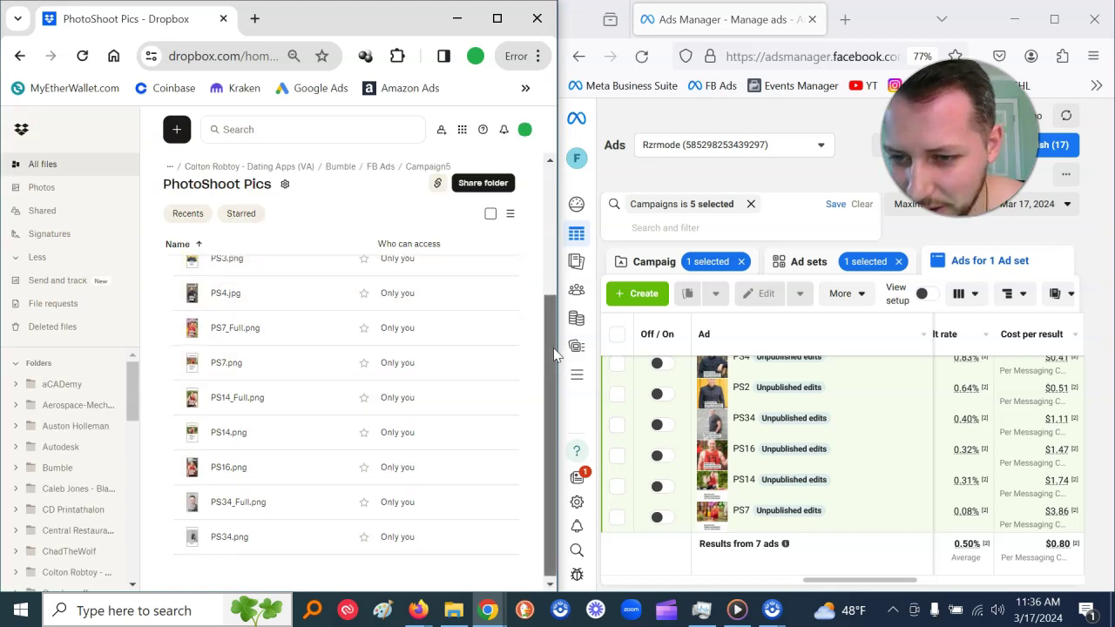
Step: Open PS7.png from the PhotoShoot Pics folder and compare its cost per result with the other ads, up to Vid1
click(227, 370)
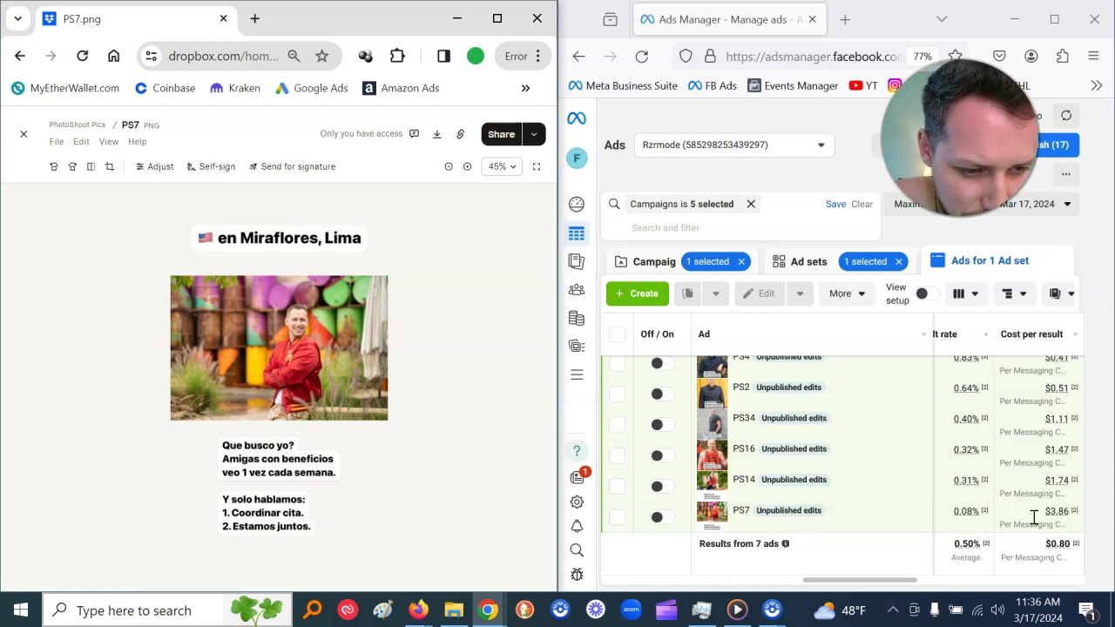
drag(903, 583, 907, 582)
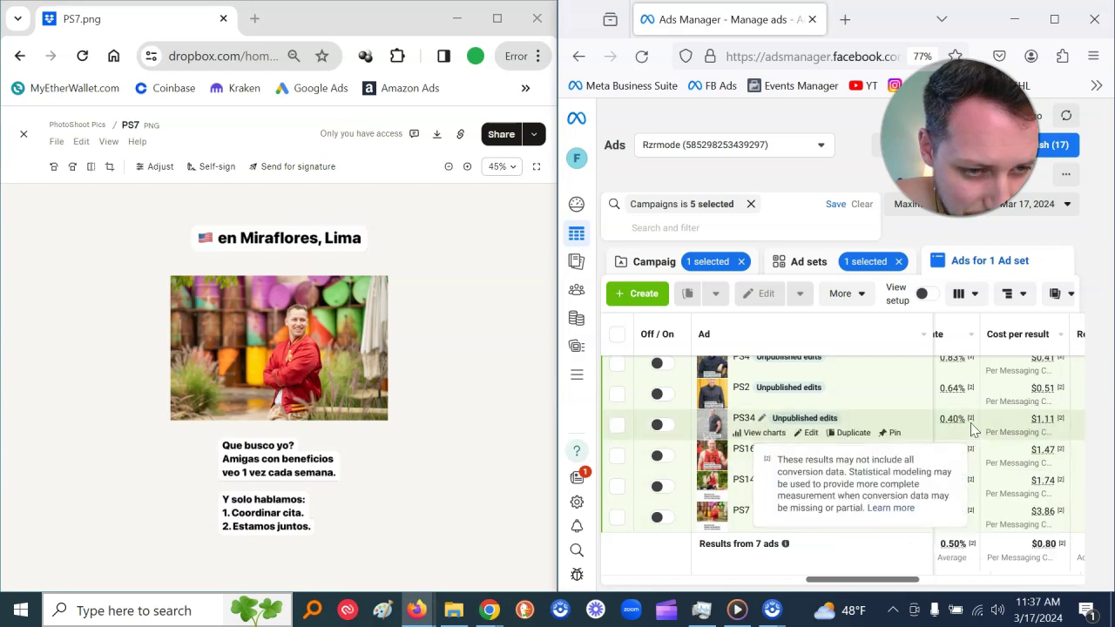
scroll(986, 412, up, 2)
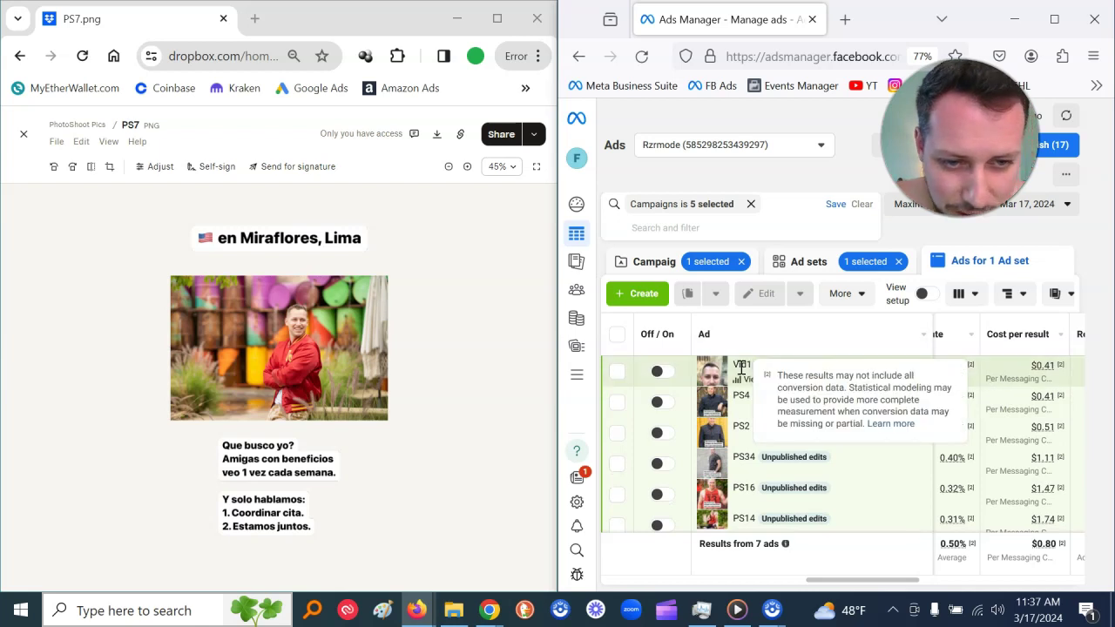
Step: Open Vid1.mov from Campaign5's Vids folder in Dropbox and play the video ad to its end
key(Escape)
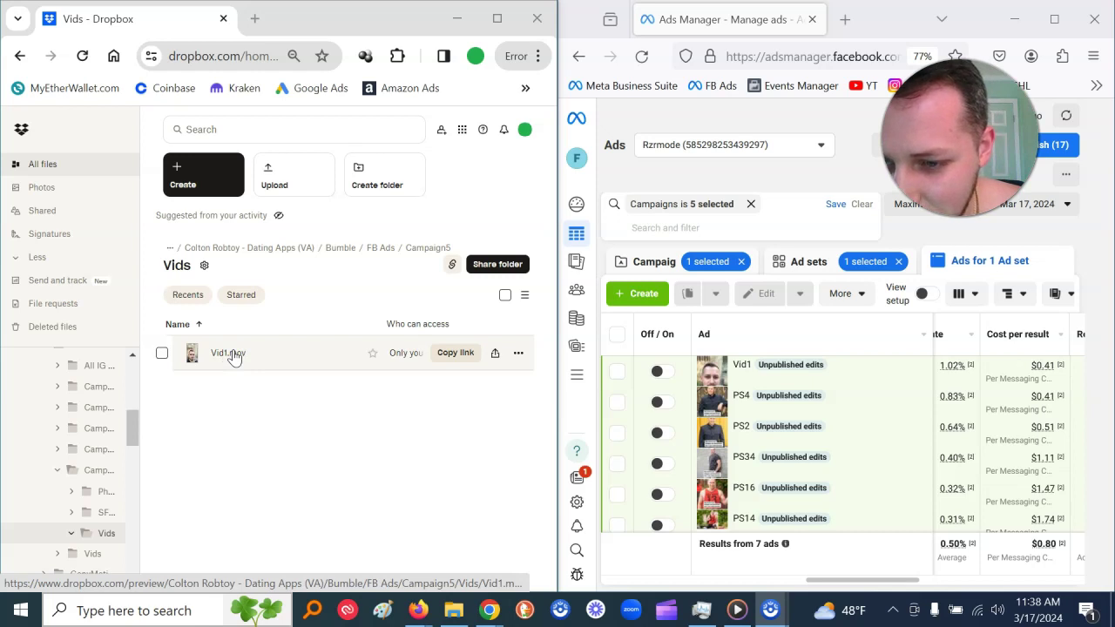
click(233, 357)
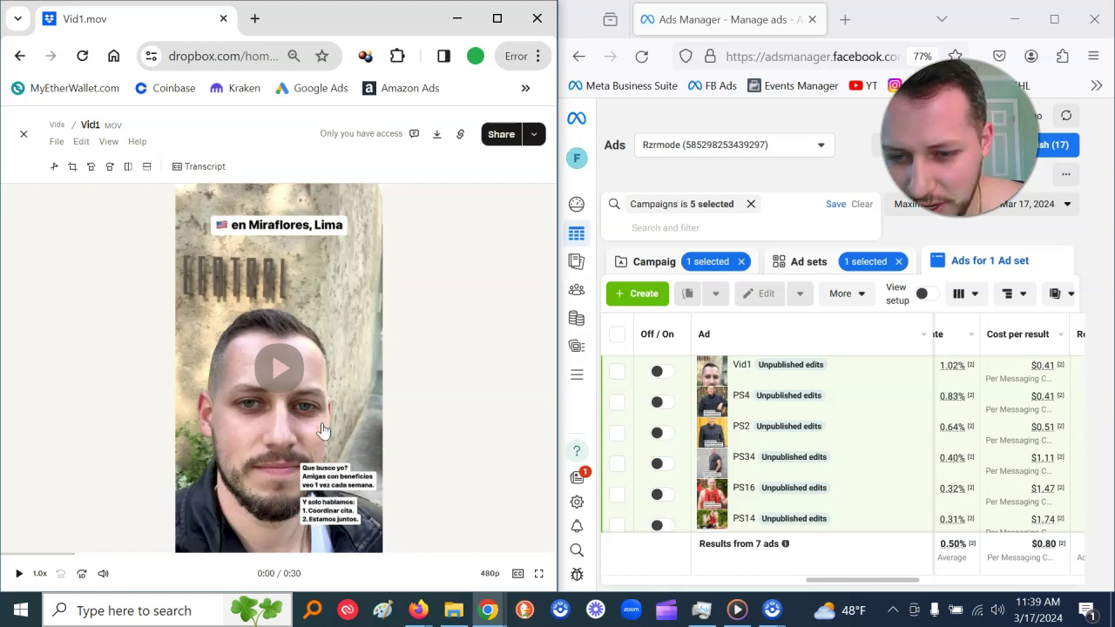
click(276, 373)
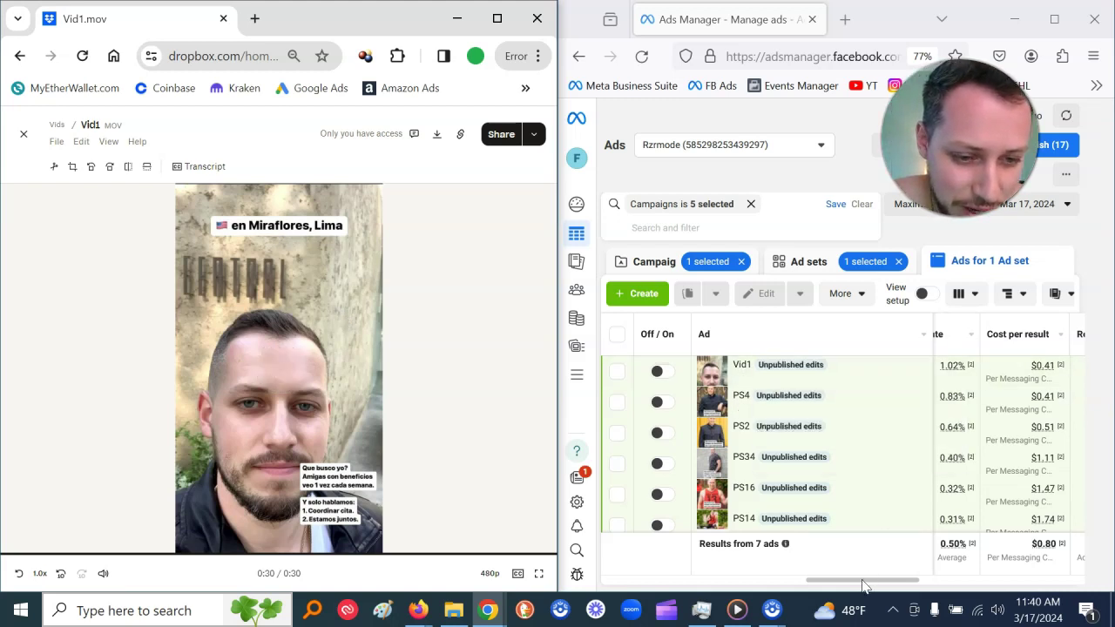
Step: Examine Vid1's result rate, cost per result, reach, clicks (all), CTR (all) and link click-through rate against the other ads
scroll(860, 583, left, 1)
drag(860, 587, 859, 587)
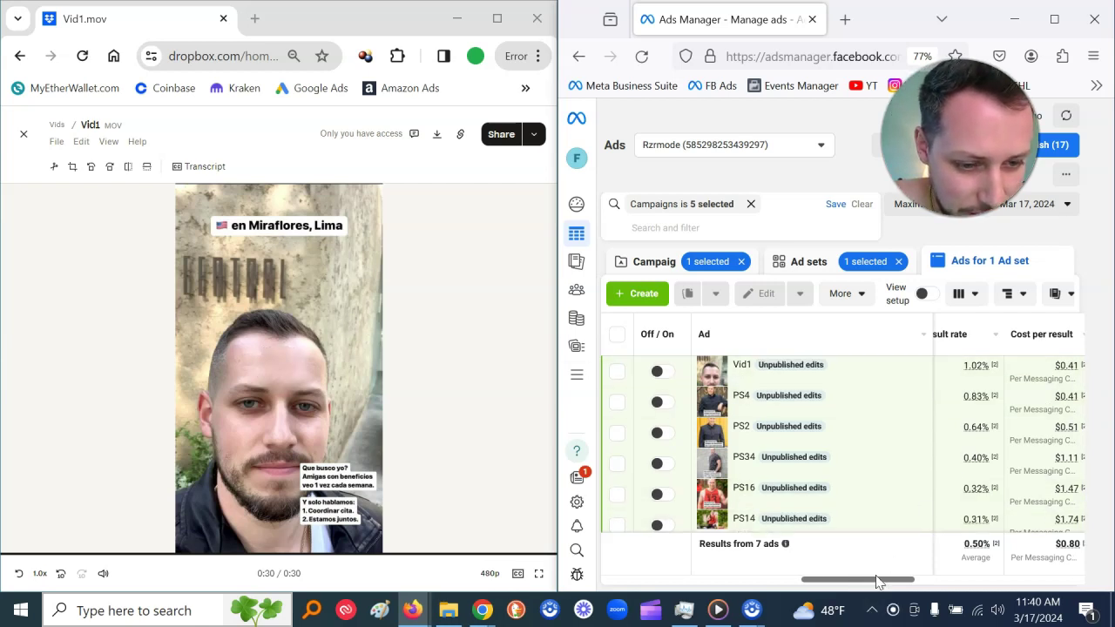
drag(877, 585, 905, 585)
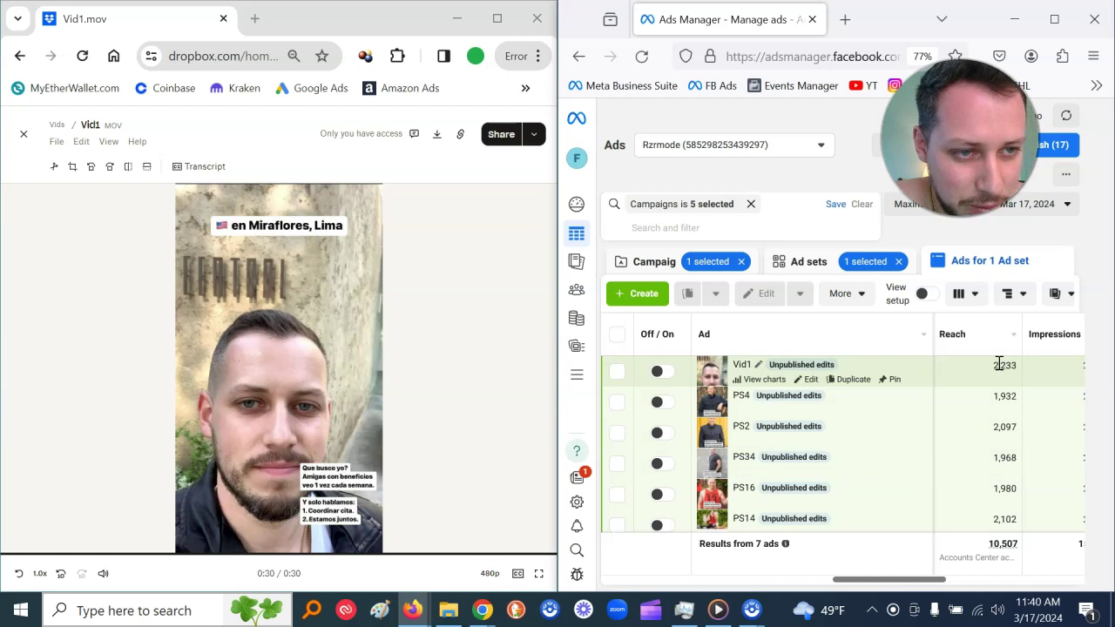
drag(994, 365, 1005, 365)
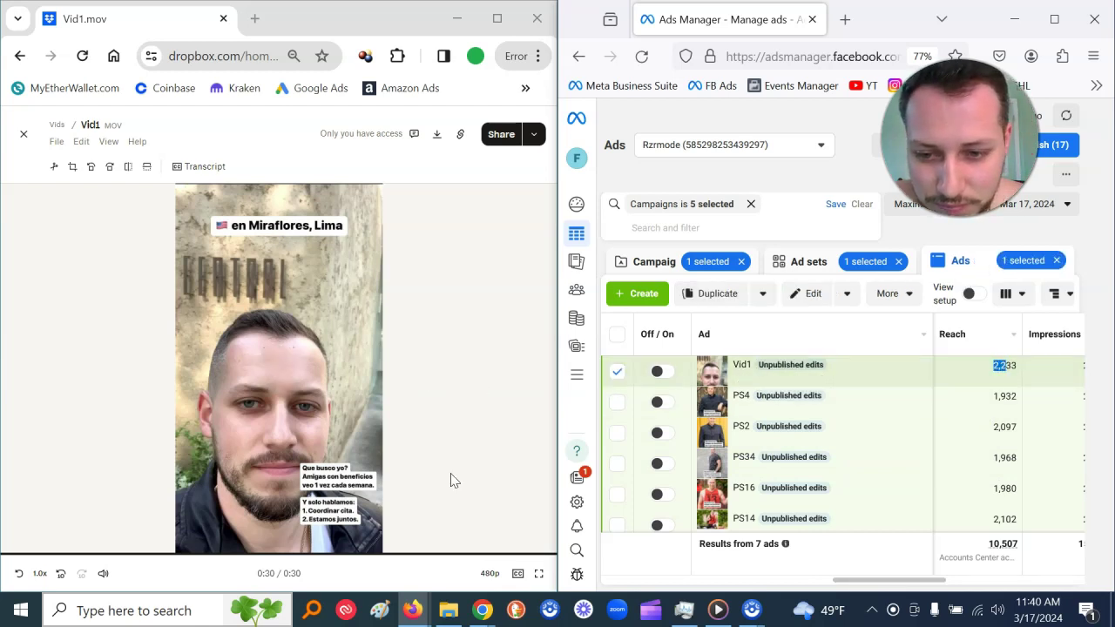
drag(856, 582, 917, 582)
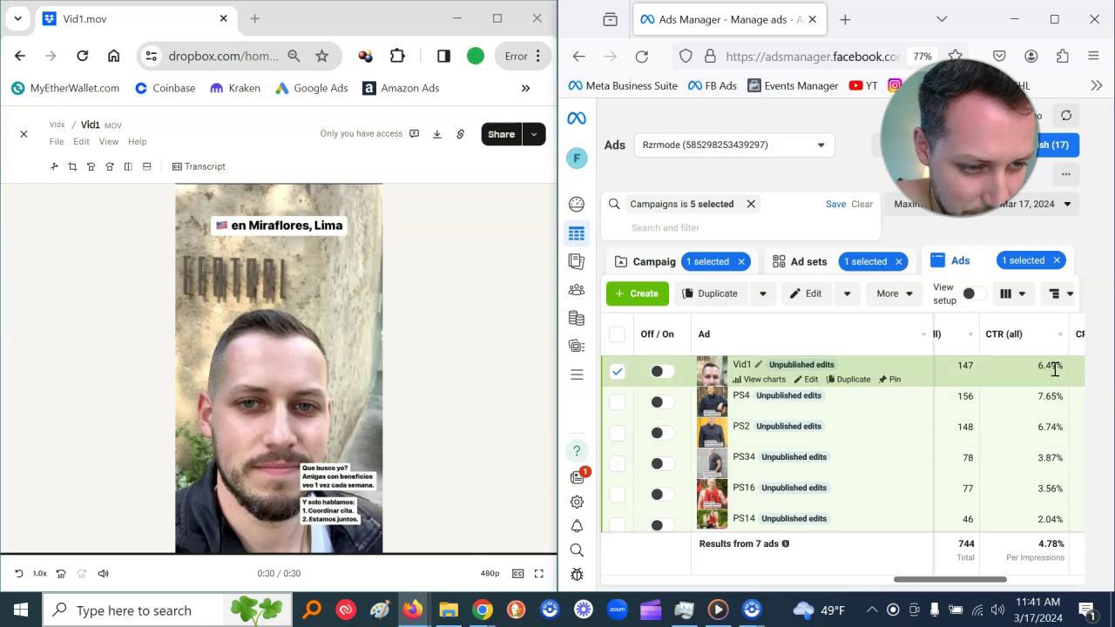
drag(950, 586, 1014, 582)
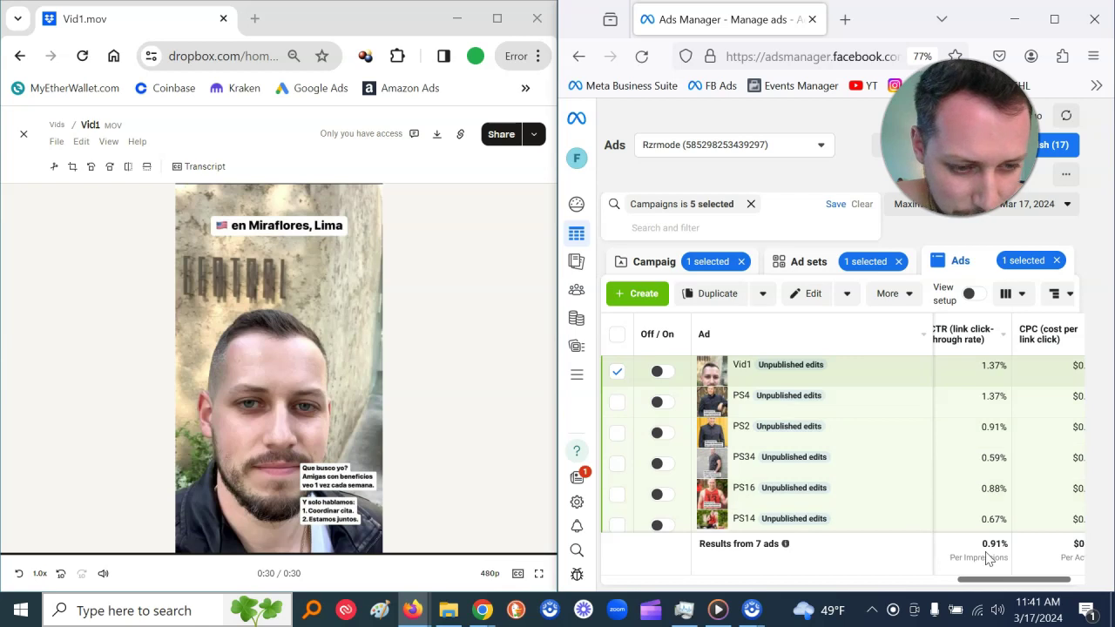
Step: Compare Vid1's cost per link click, CPM, cost per 1,000 accounts reached and quality ranking with the photo ads
drag(1011, 582, 1038, 582)
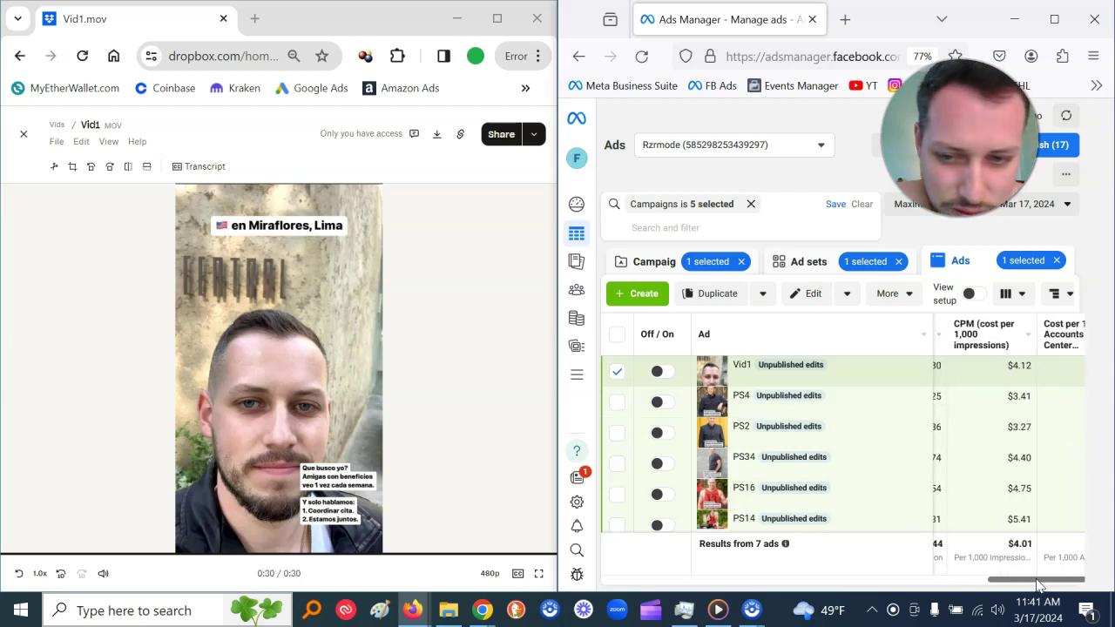
drag(1037, 582, 1066, 586)
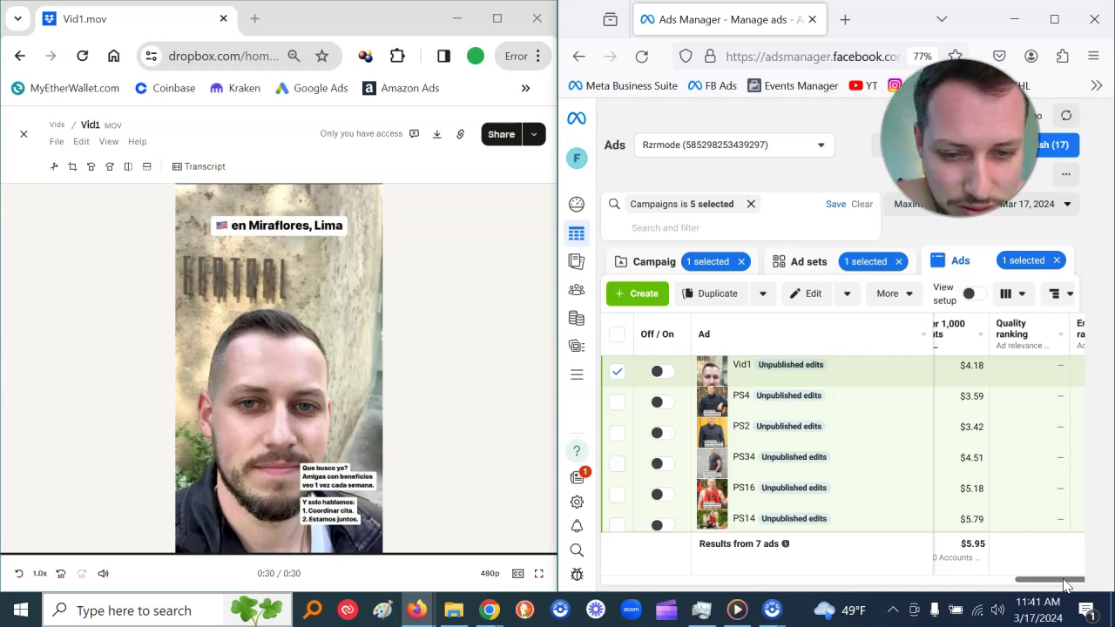
drag(1066, 587, 958, 586)
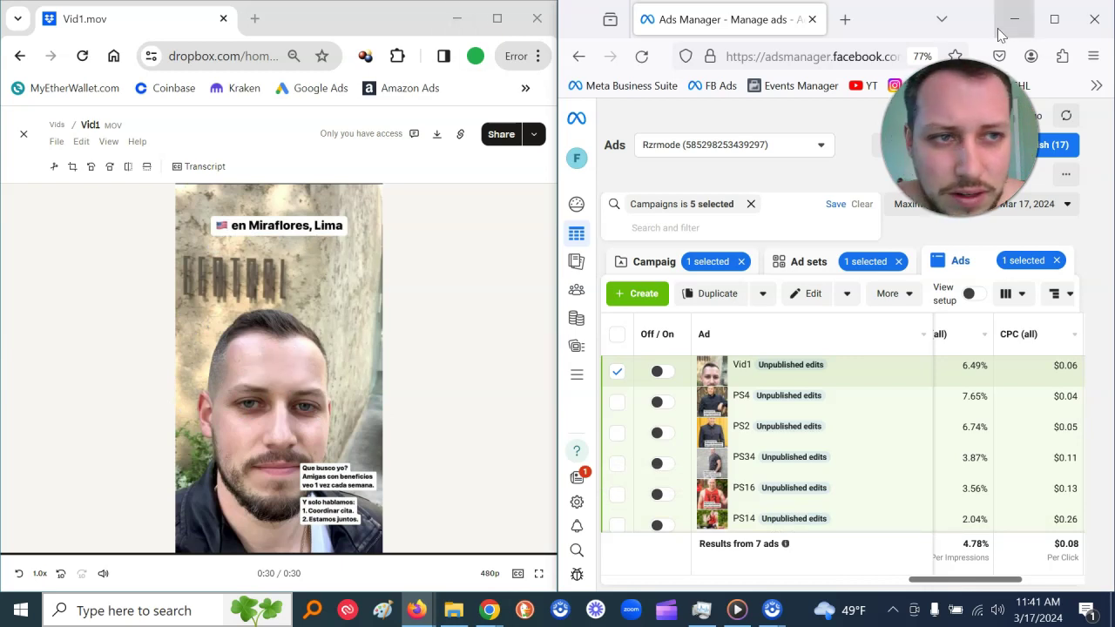
Step: Maximize Ads Manager and compare clicks, CTR, CPC, link clicks and CPM across Vid1 and the six photo ads
click(1054, 18)
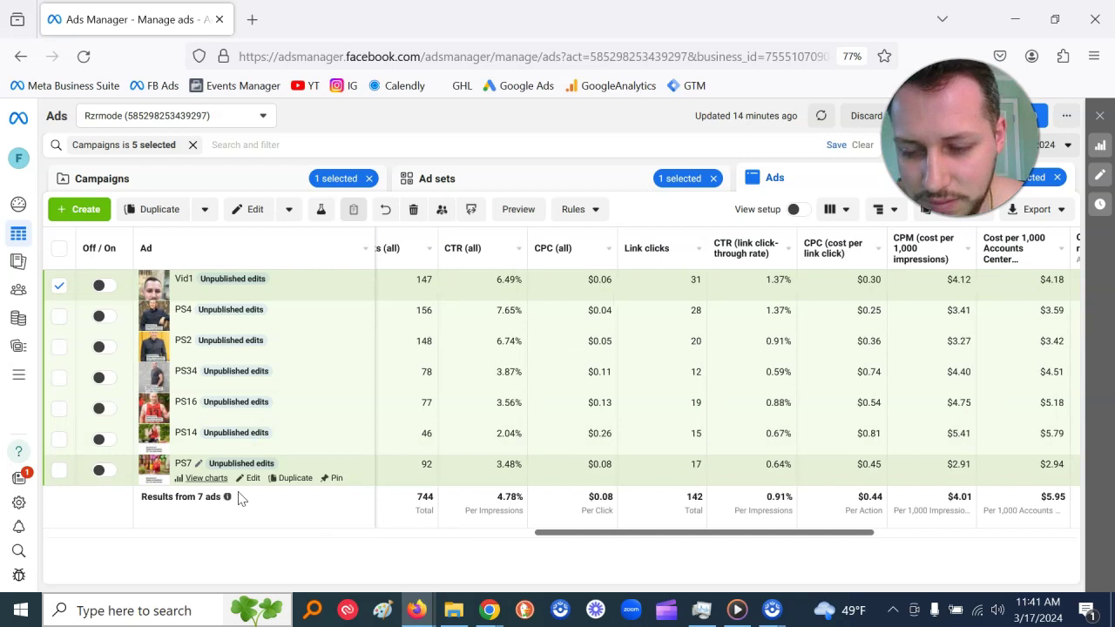
drag(639, 535, 609, 538)
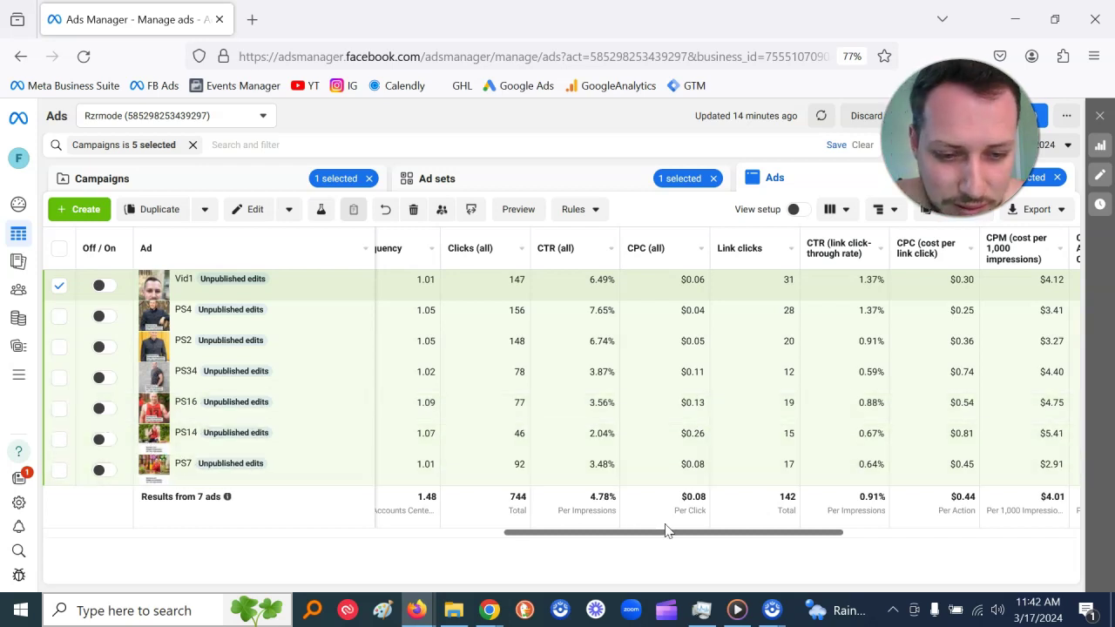
drag(668, 533, 692, 540)
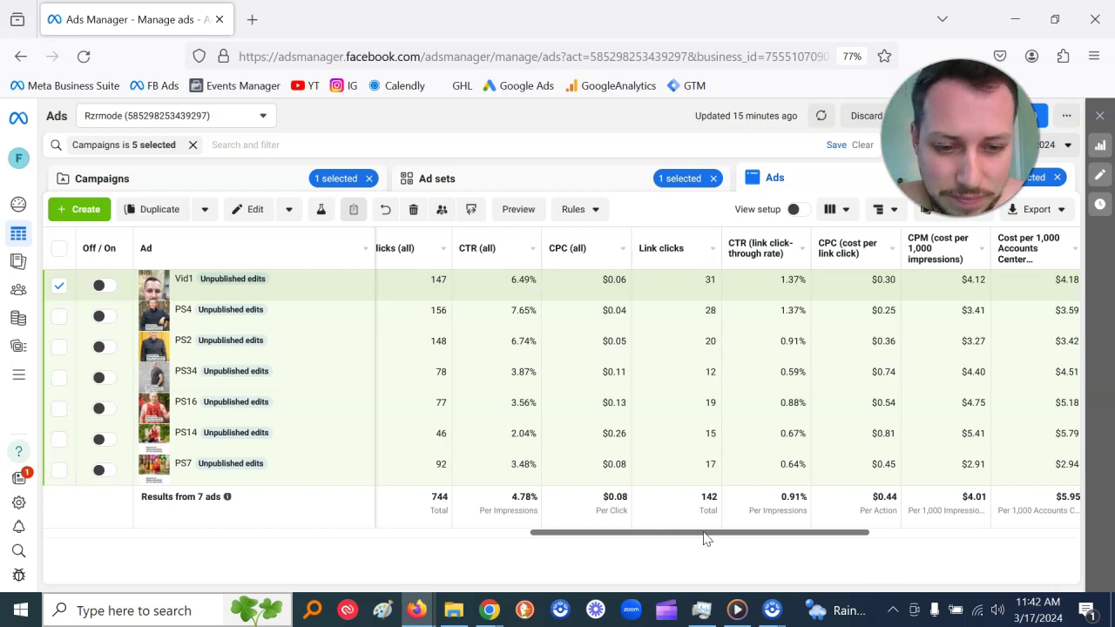
drag(706, 539, 694, 538)
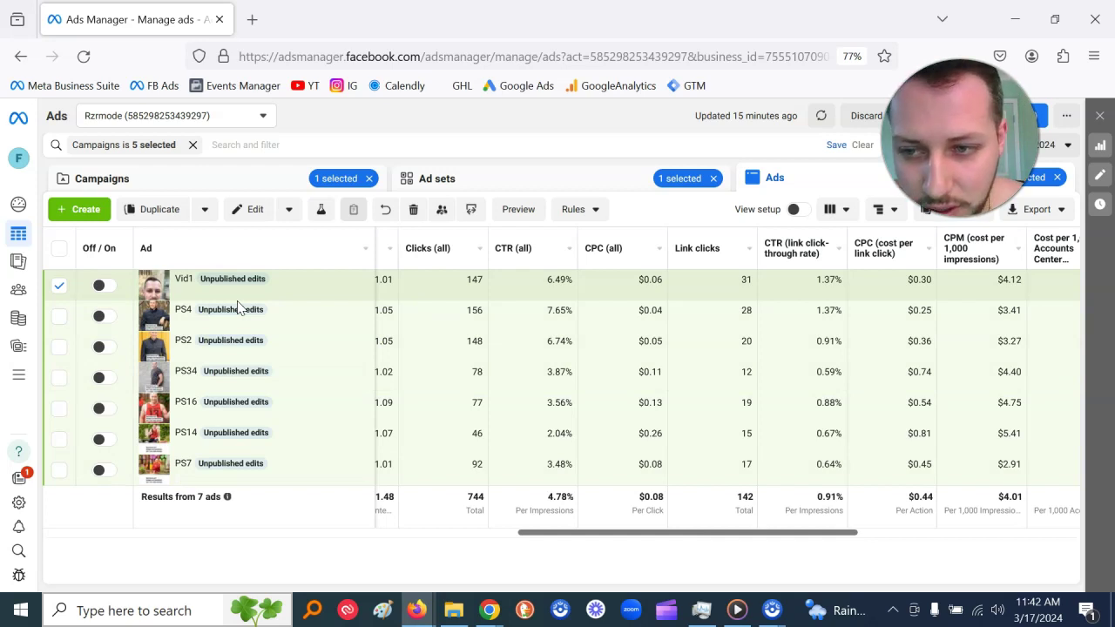
mouse_move(244, 303)
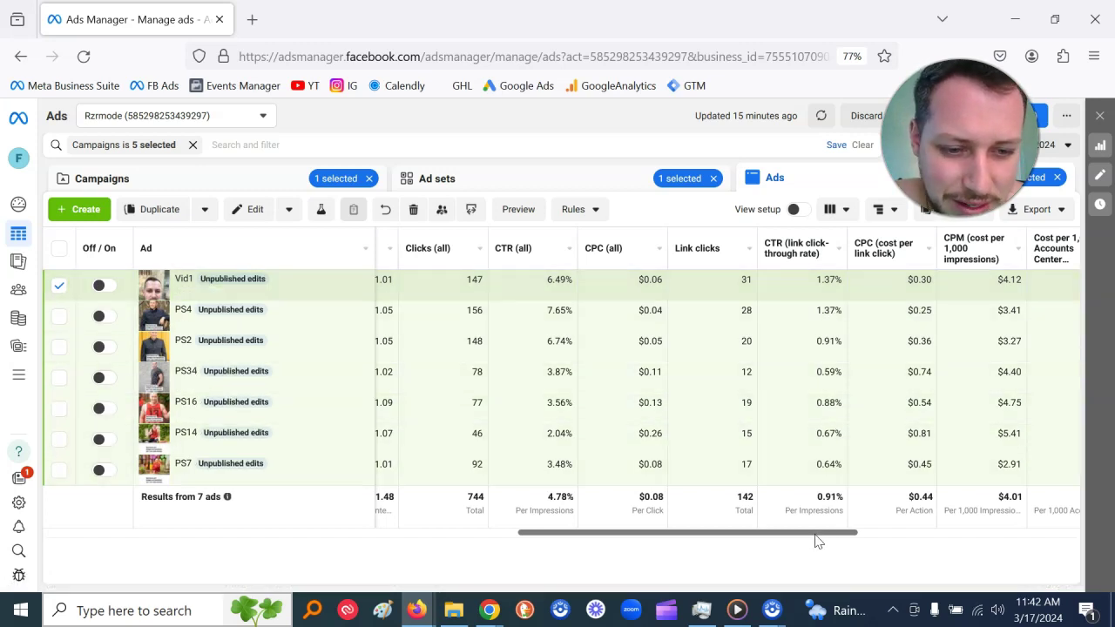
drag(817, 541, 831, 541)
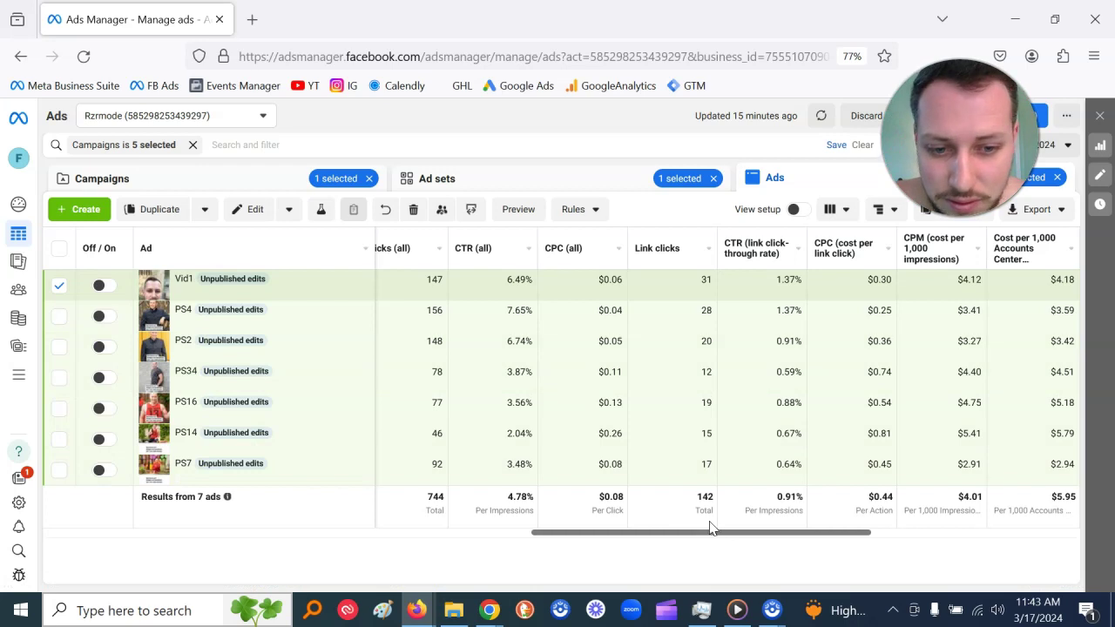
drag(710, 538, 731, 538)
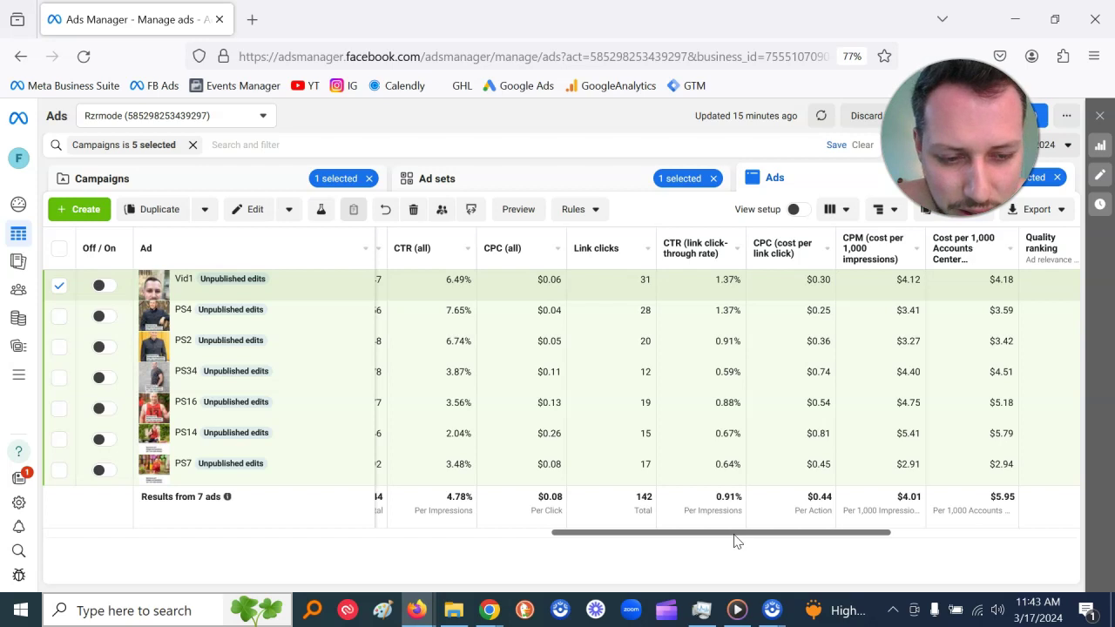
drag(734, 536, 728, 536)
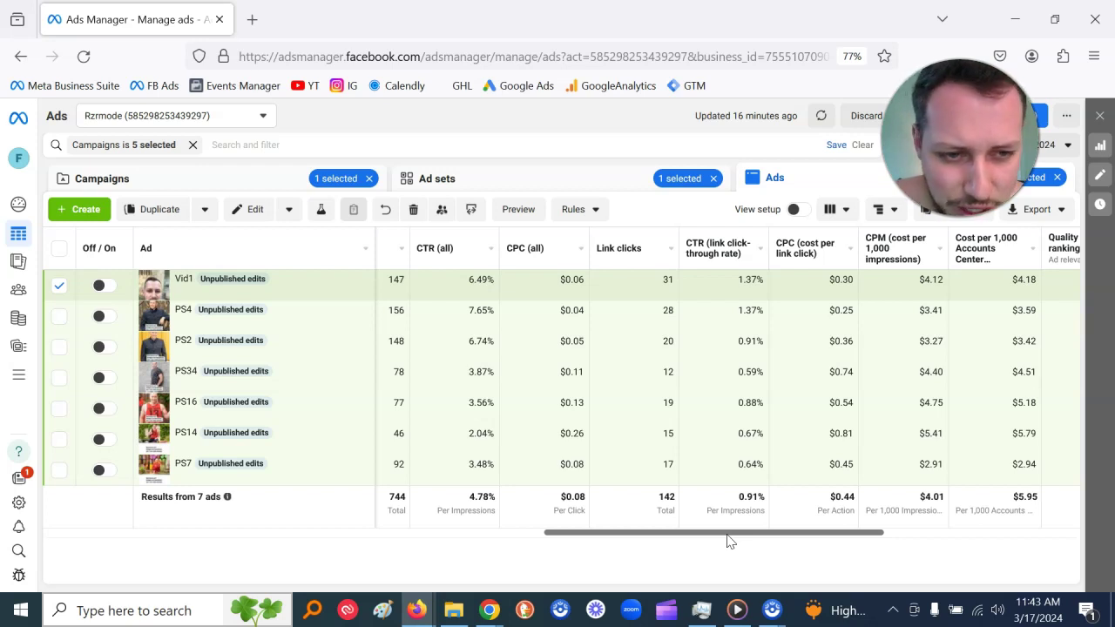
drag(730, 540, 722, 540)
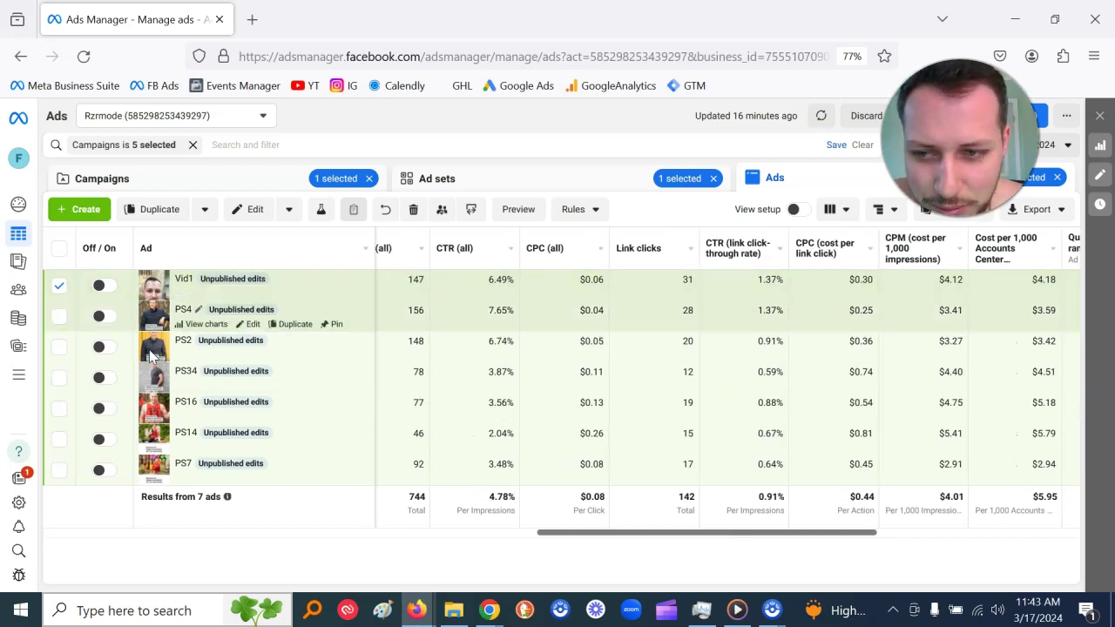
Step: Check the Feb 3 2023 ad set, return to the ads and search the page for "average"
click(512, 184)
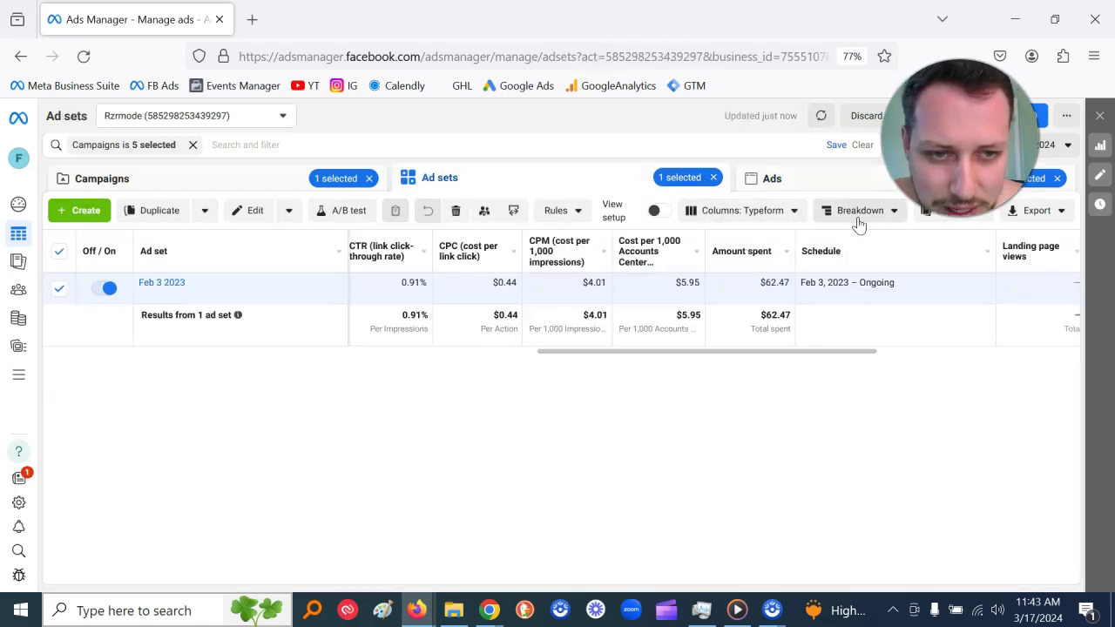
click(747, 177)
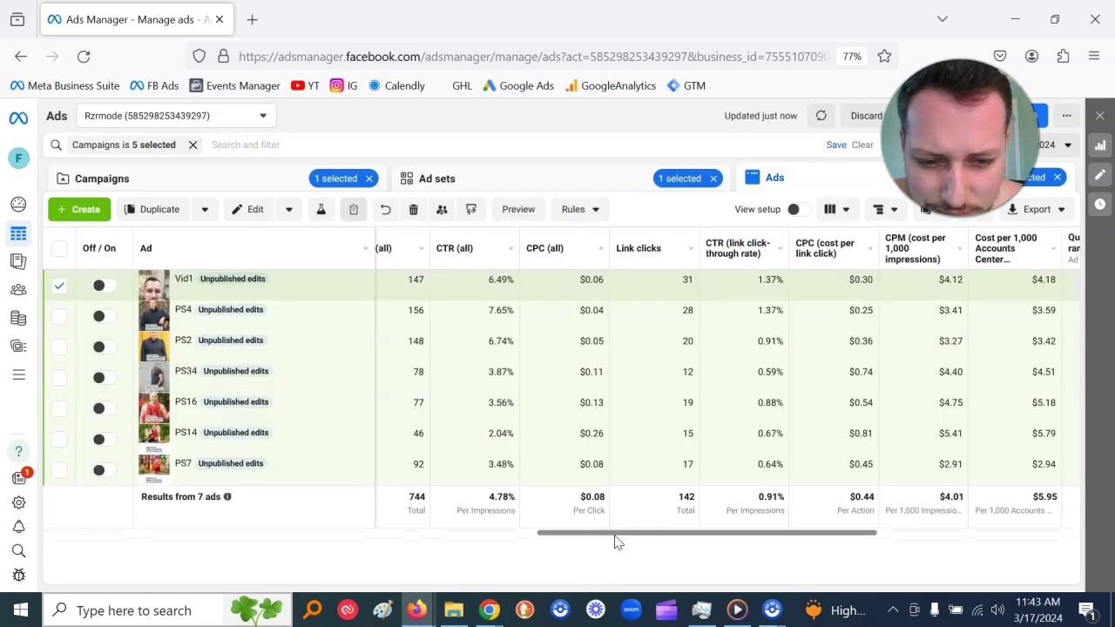
drag(619, 535, 849, 523)
key(ctrl+f)
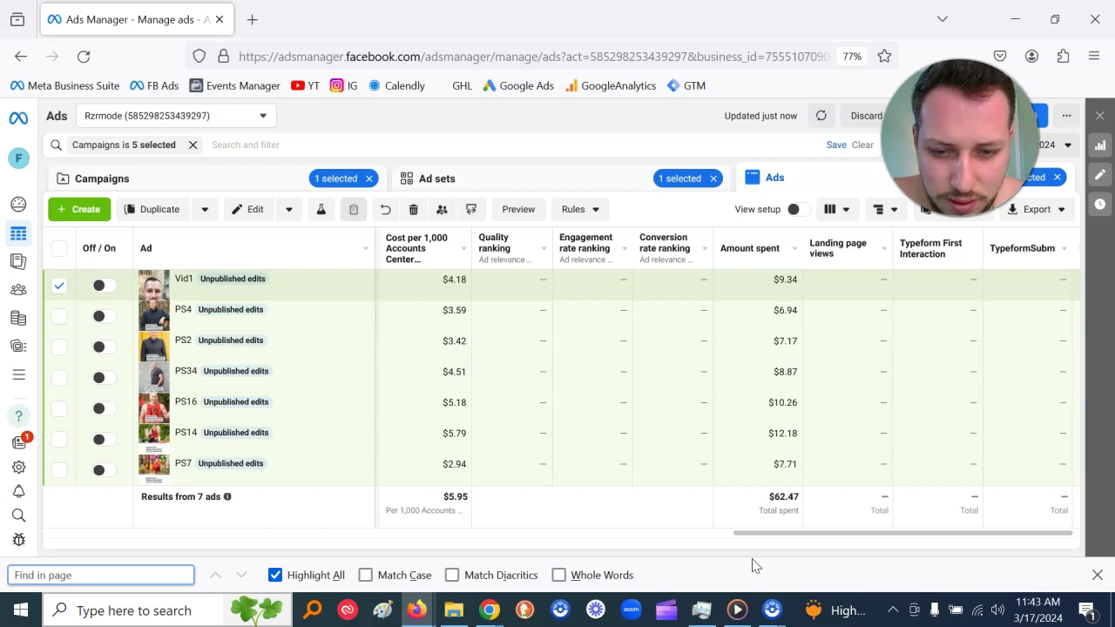
text(average)
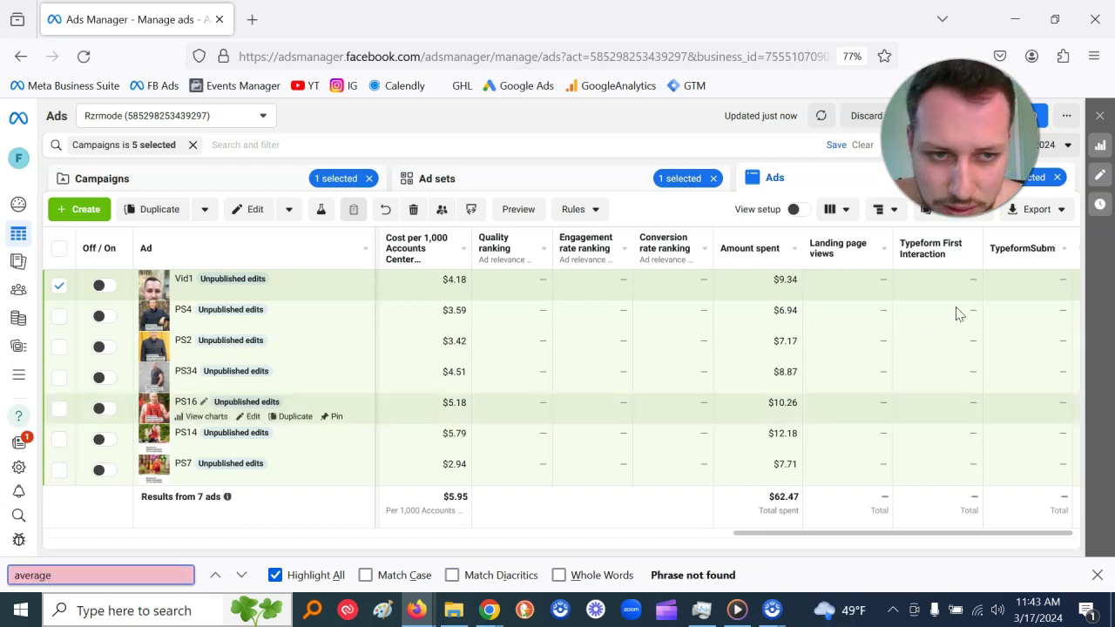
Step: Customize the ads table's columns by searching the metrics for "averag" and adding Video average play time
click(838, 214)
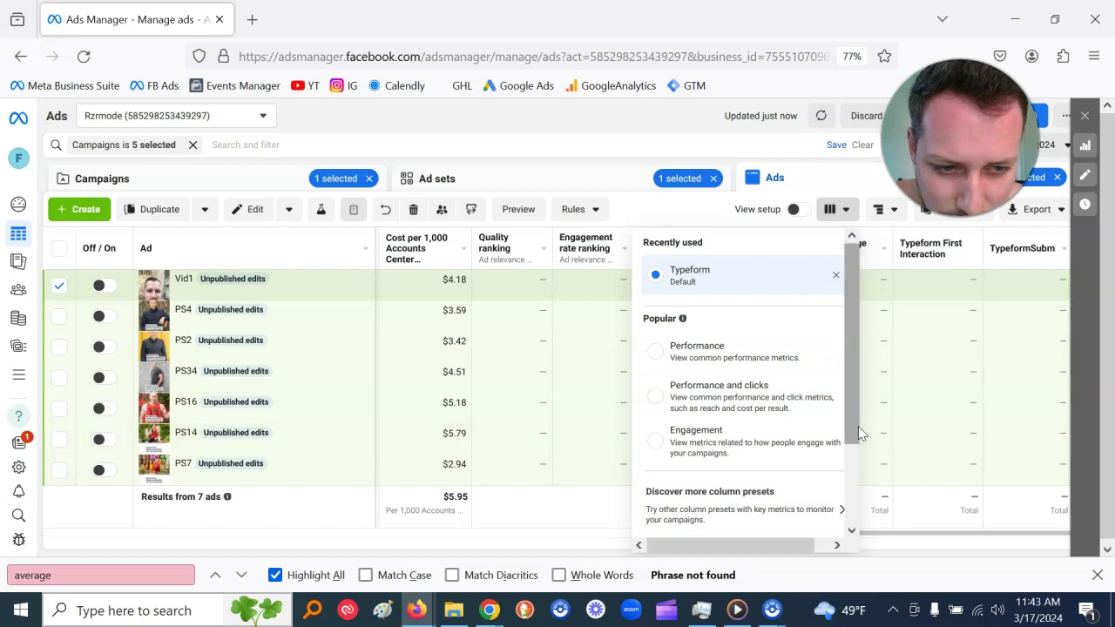
scroll(849, 449, down, 3)
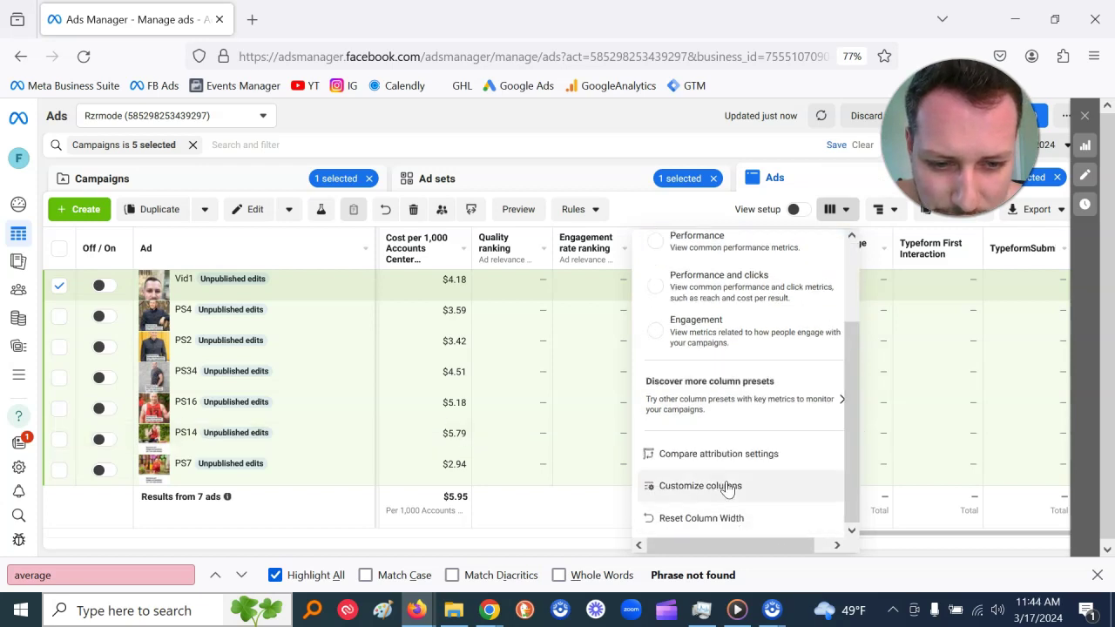
click(727, 485)
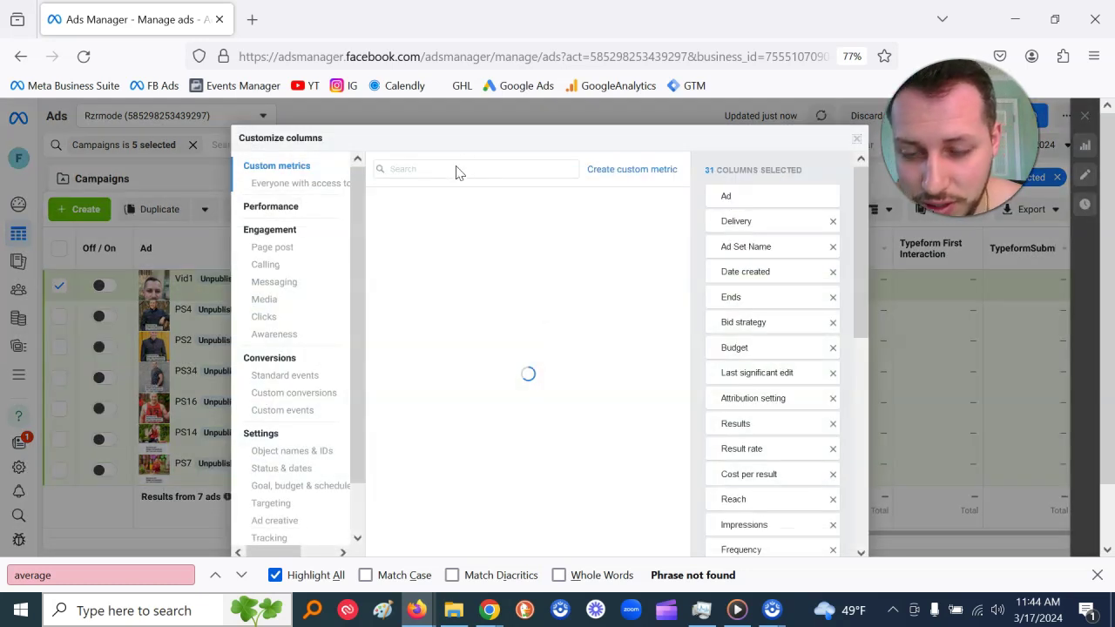
click(457, 168)
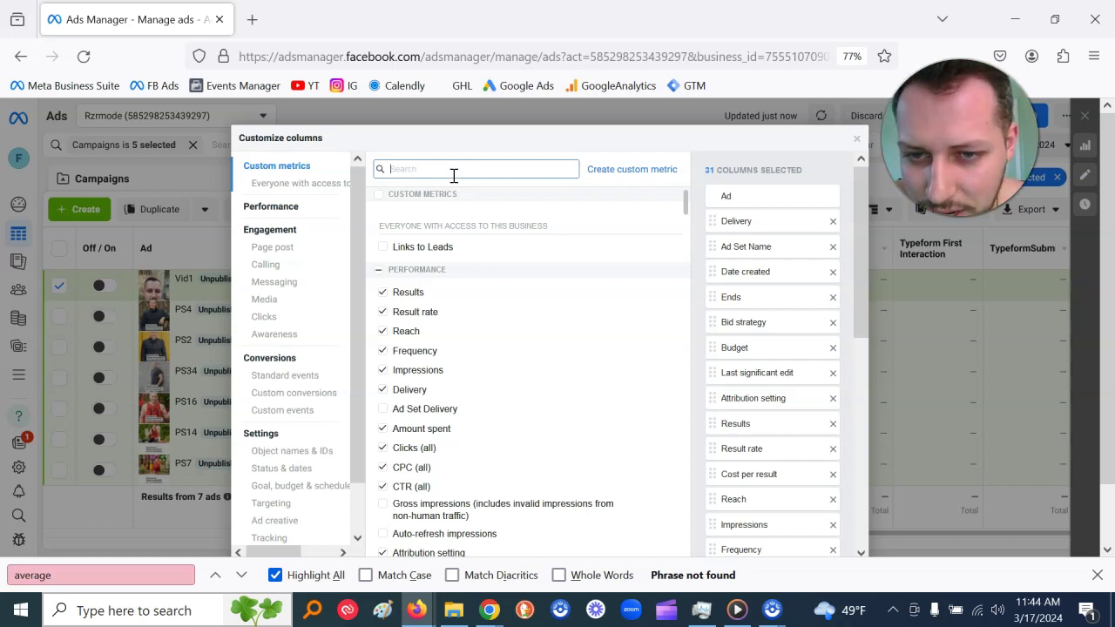
text(averag)
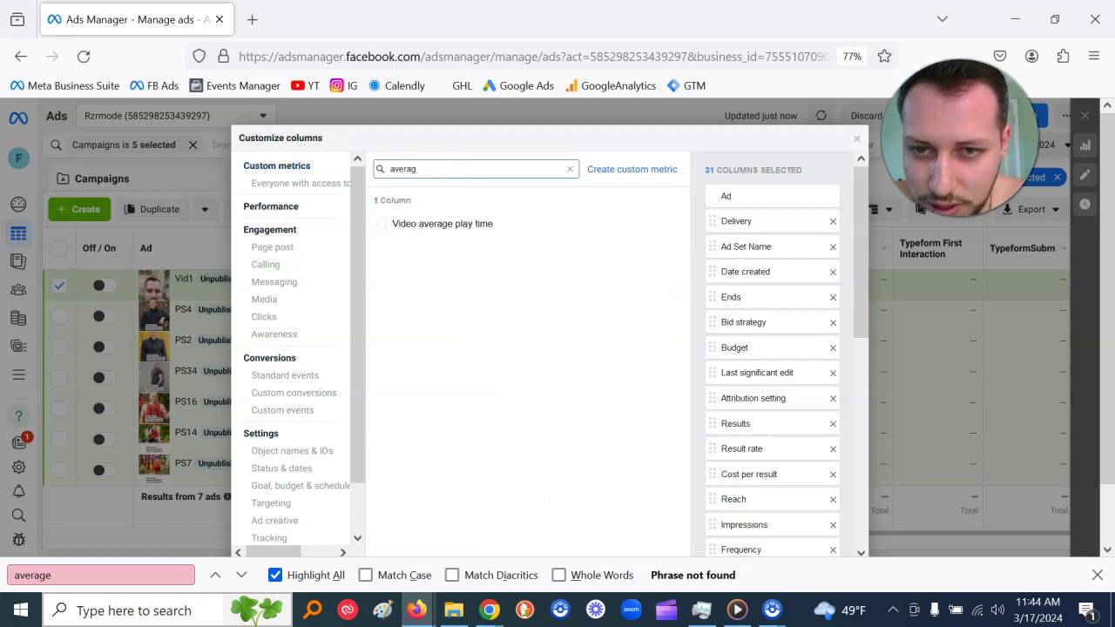
click(382, 224)
Step: Place Video average play time directly after Amount spent and save the columns over the Typeform preset
drag(867, 326, 863, 527)
scroll(364, 420, down, 2)
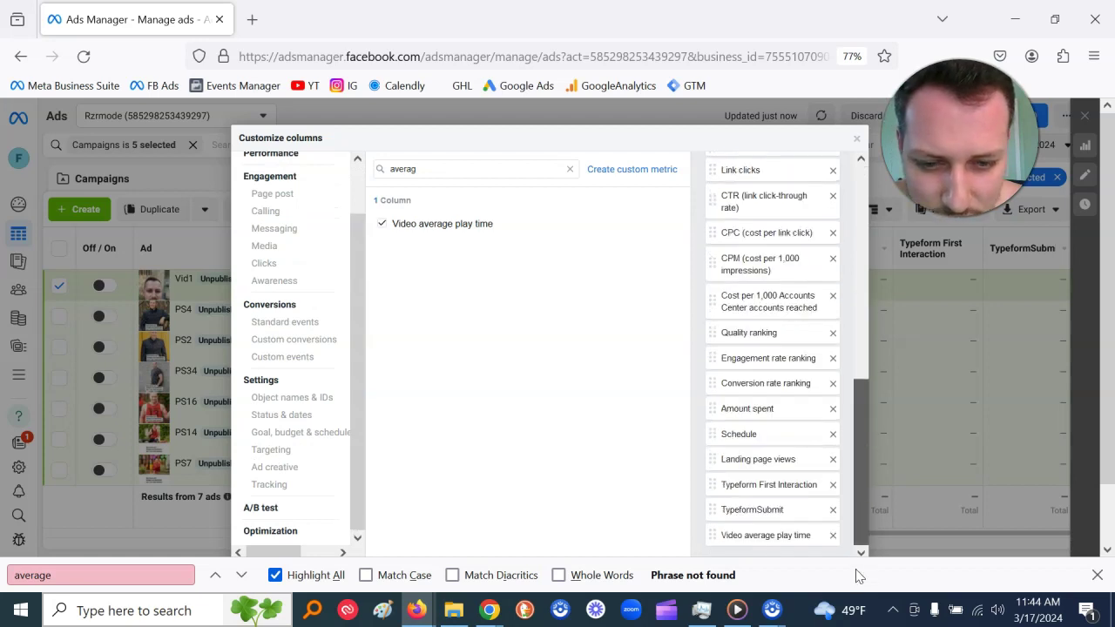
click(1097, 575)
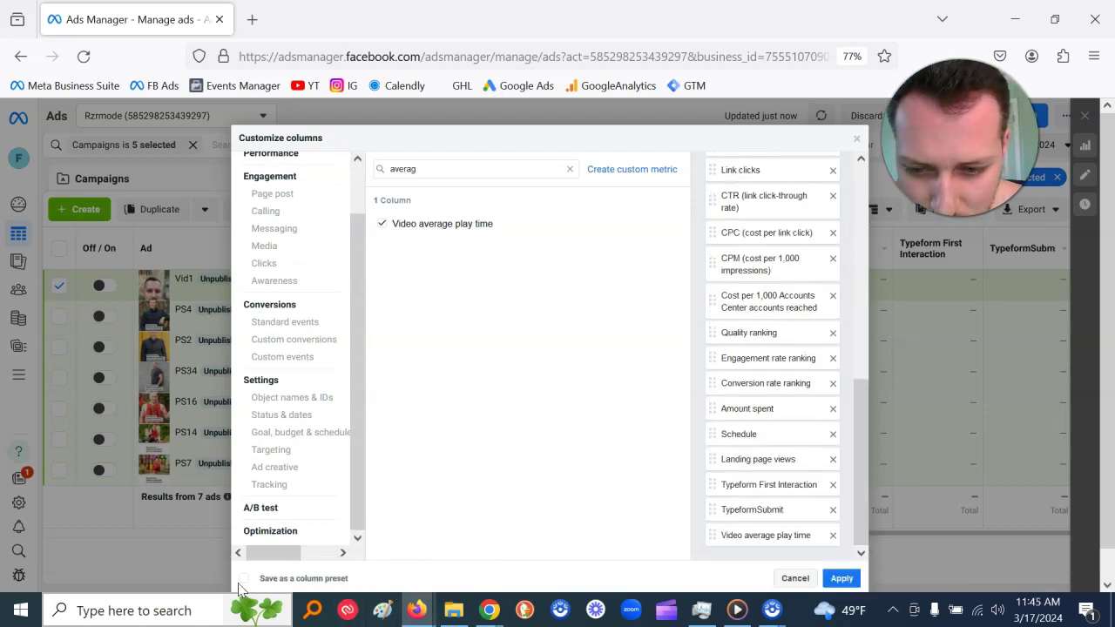
click(243, 579)
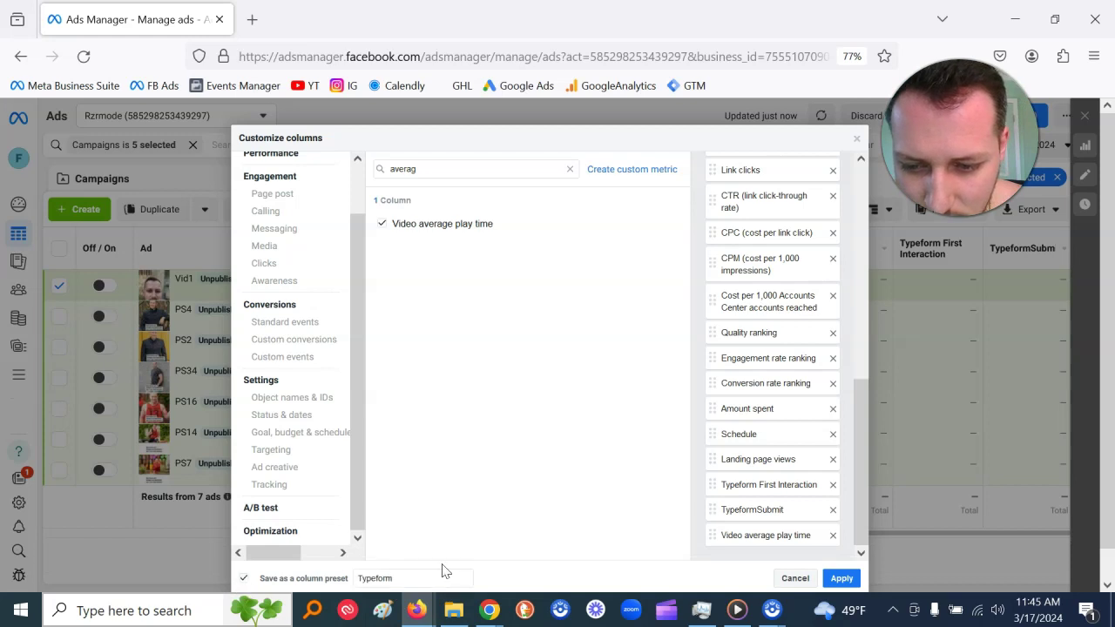
click(838, 578)
click(662, 304)
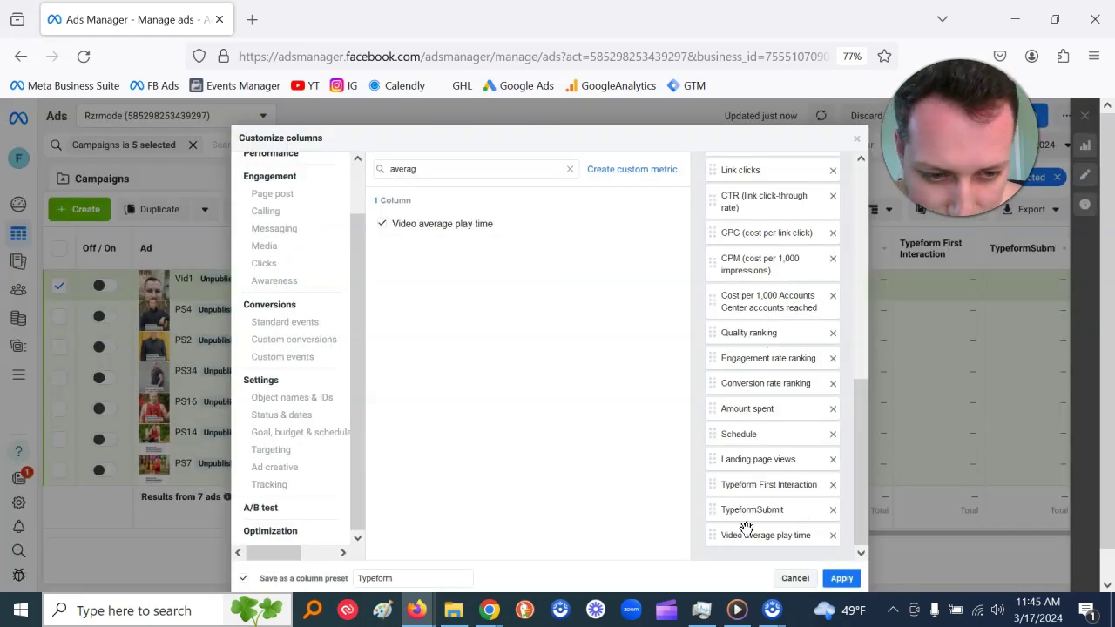
drag(710, 535, 710, 432)
click(843, 578)
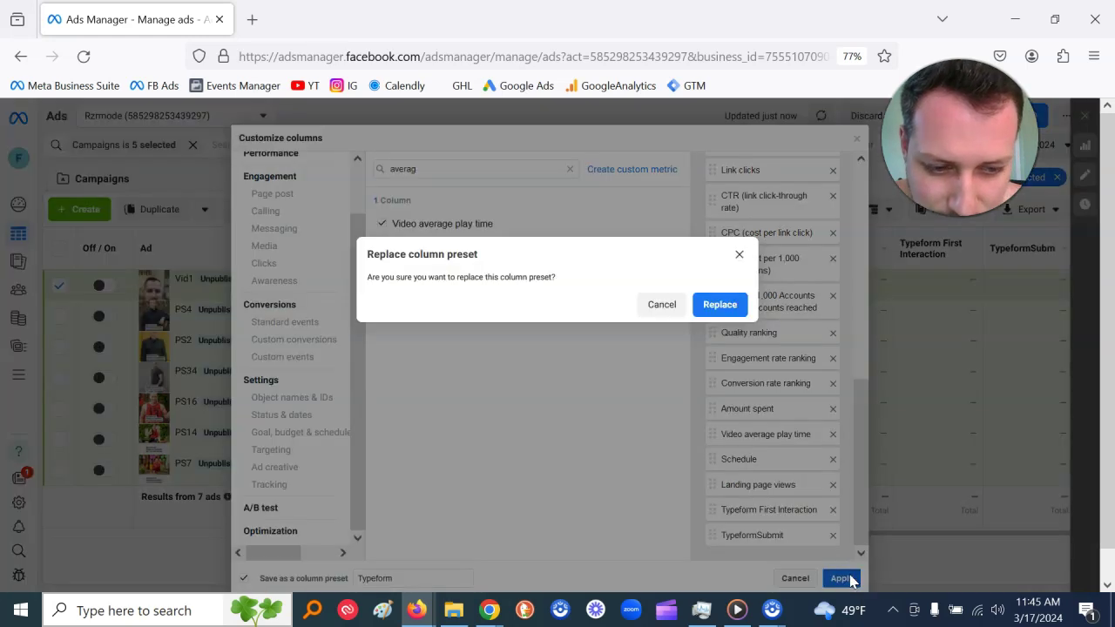
click(737, 306)
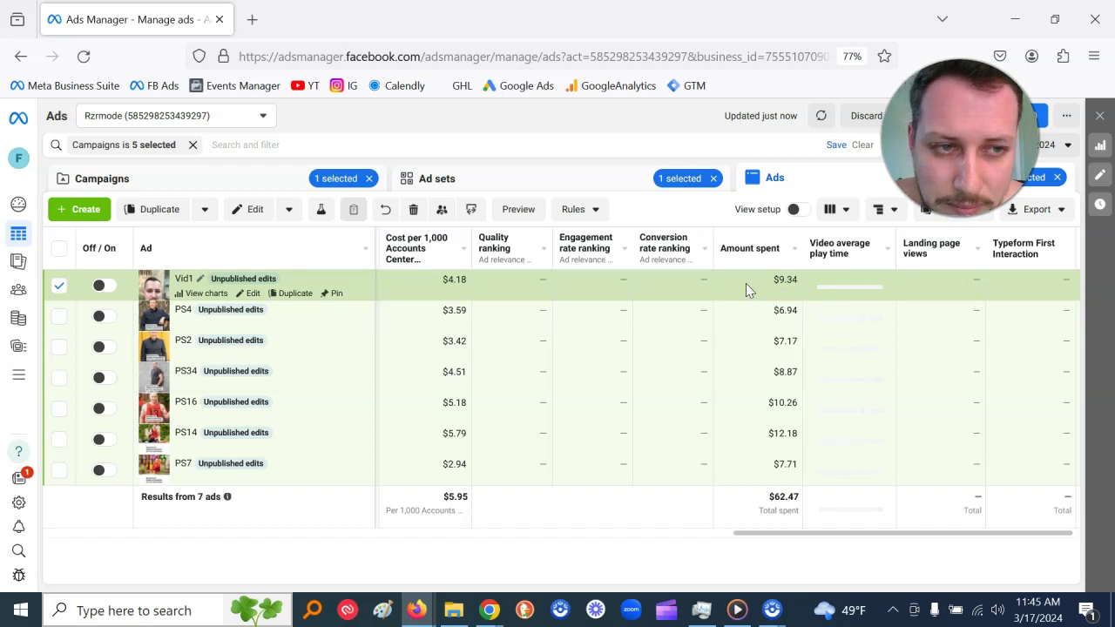
Step: Check Vid1's video average play time, and review the Feb 3 2023 ad set's play time and cost metrics
mouse_move(850, 538)
mouse_down()
mouse_move(796, 536)
mouse_move(867, 533)
mouse_up()
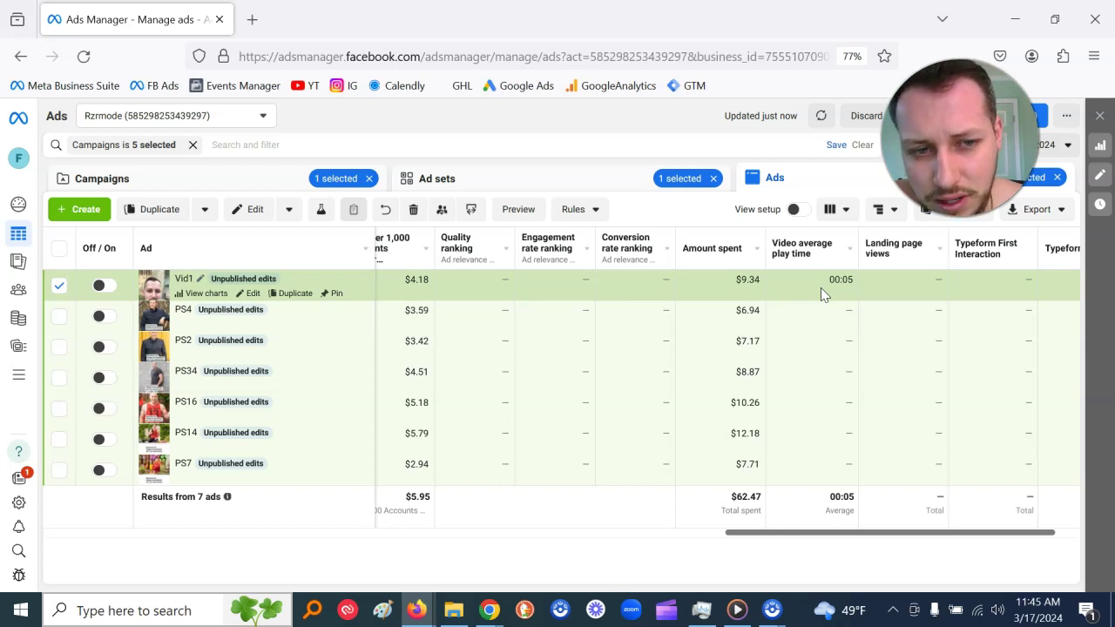
click(468, 179)
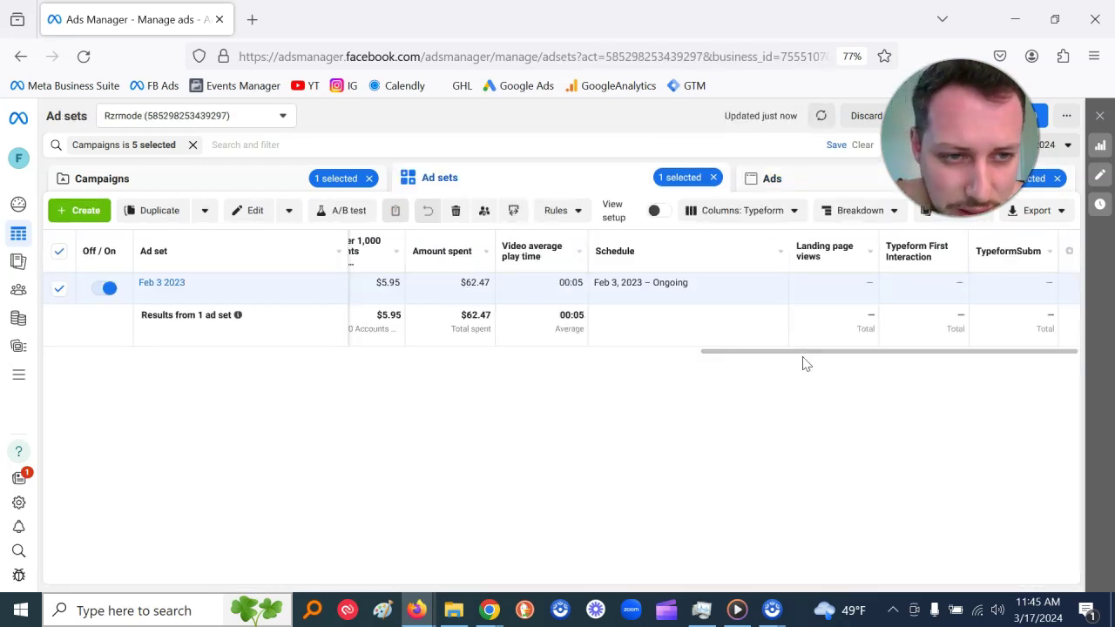
drag(806, 353, 757, 353)
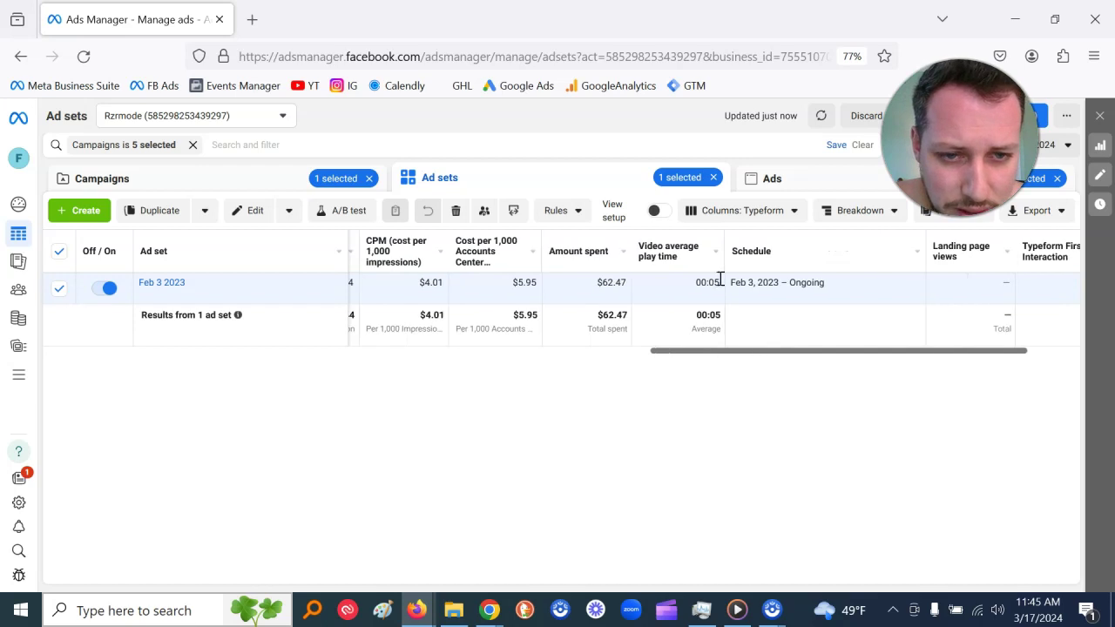
drag(751, 360, 644, 357)
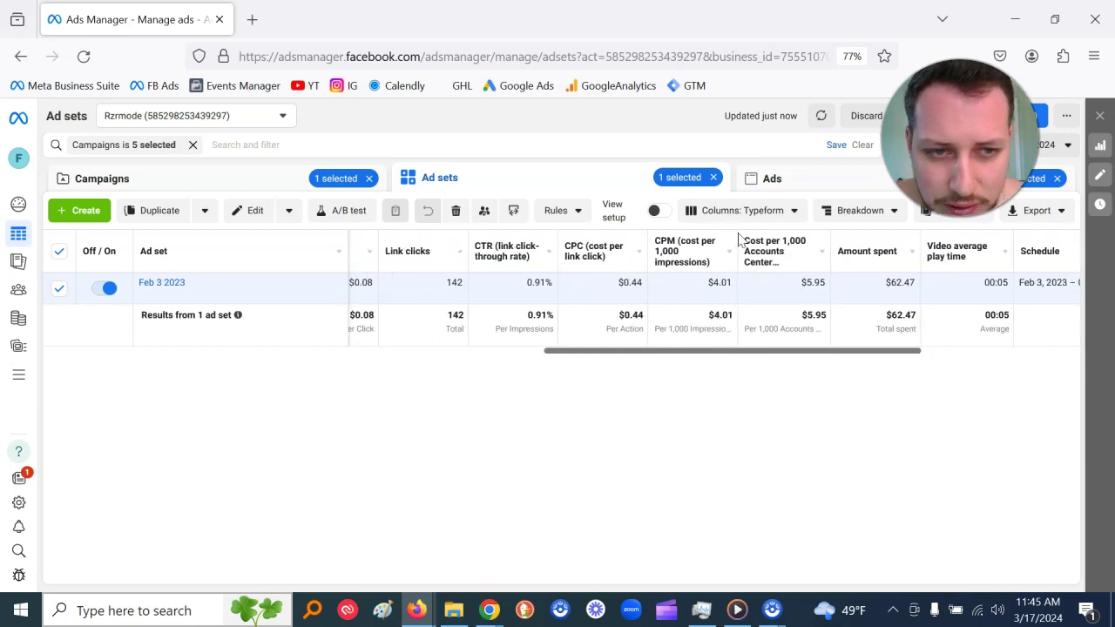
Step: Break the Feb 3 2023 ad set down by placement and review its costs, amount spent and video average play time
click(858, 210)
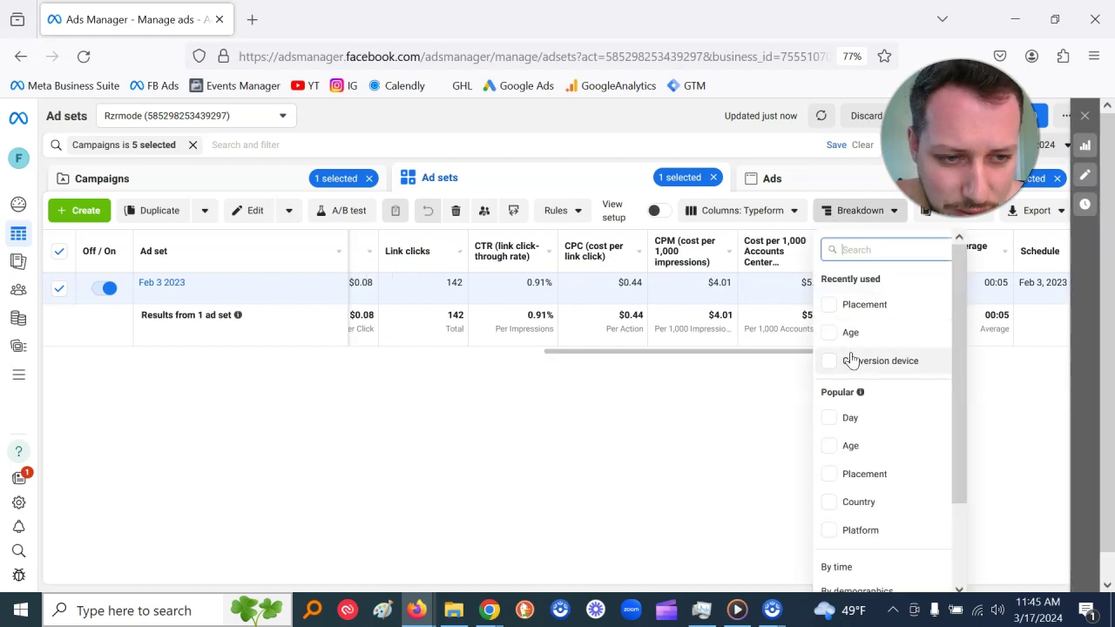
click(861, 306)
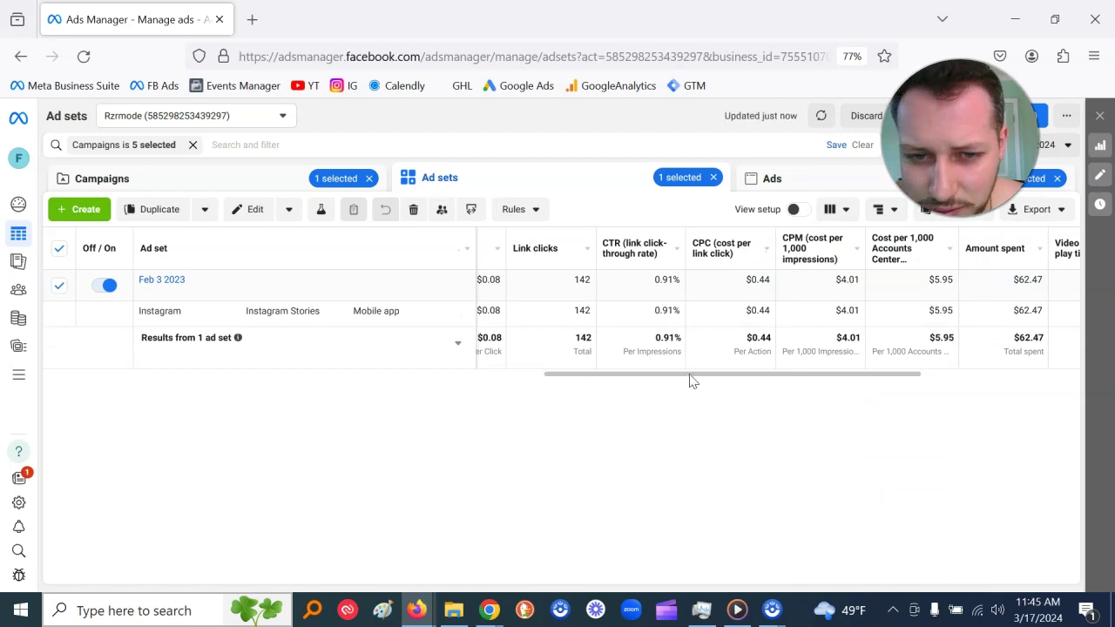
drag(705, 380, 758, 386)
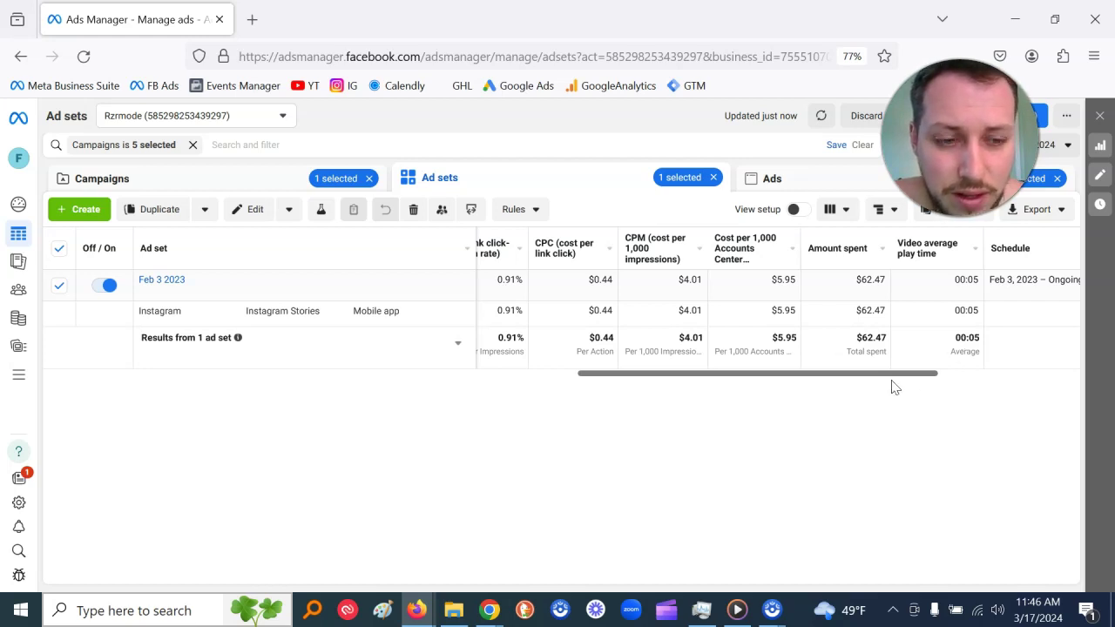
Step: Customize the ad sets table's columns and search the metrics for "3-s"
click(880, 209)
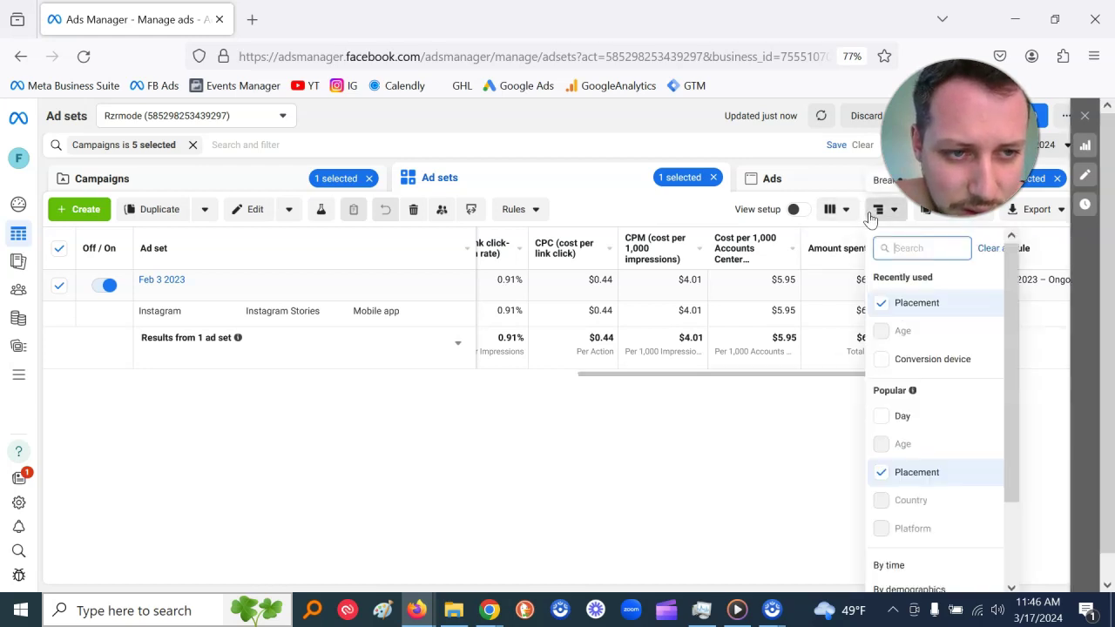
click(834, 209)
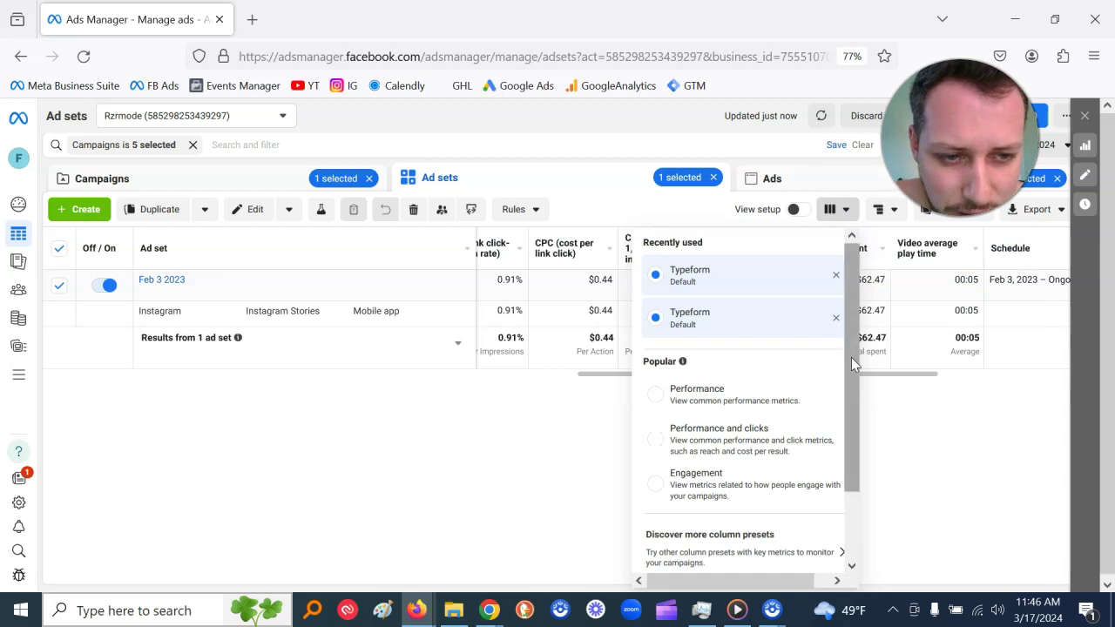
scroll(836, 392, down, 2)
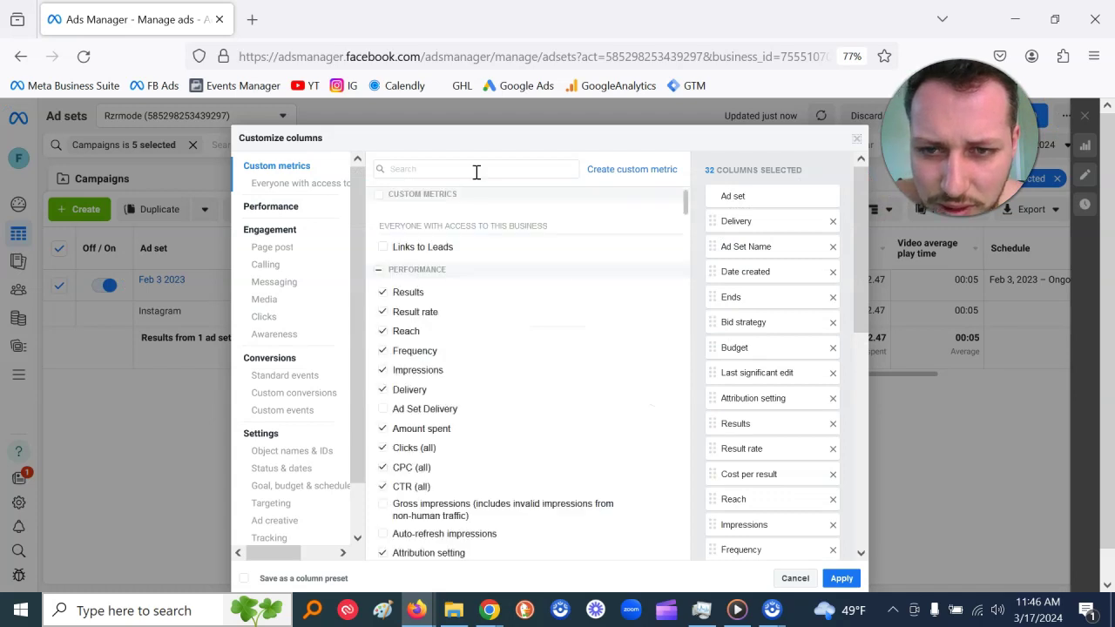
click(476, 169)
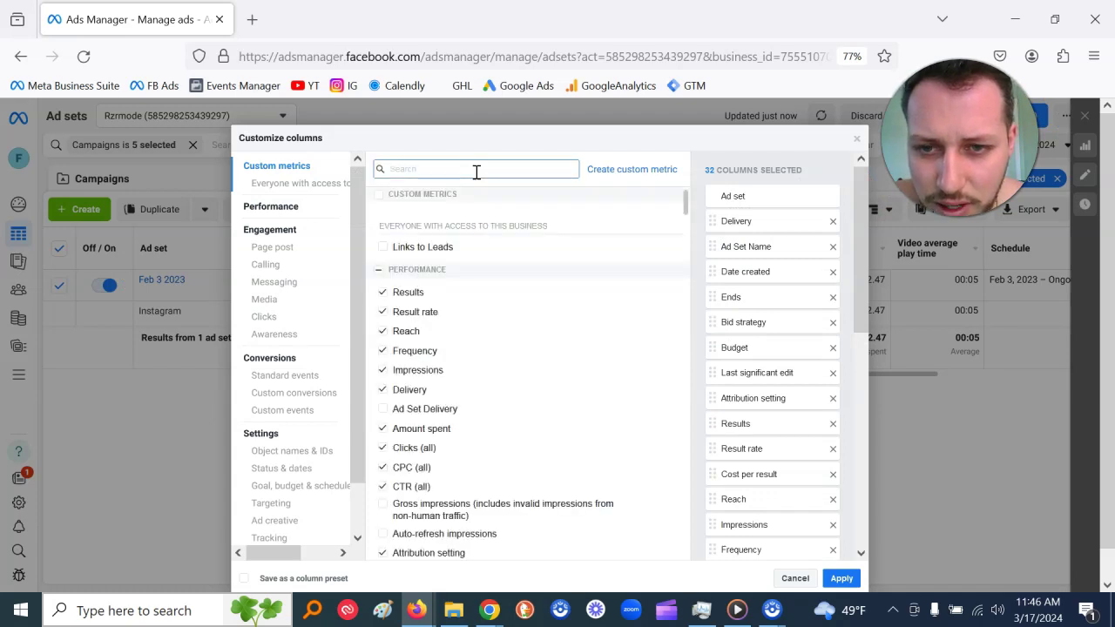
text(ads)
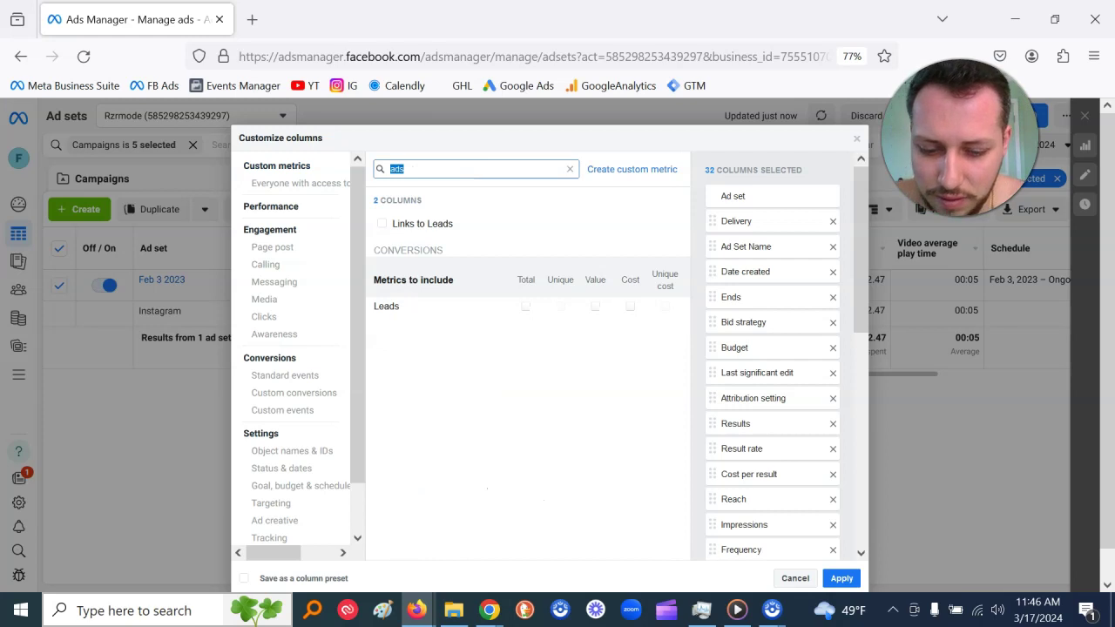
text(3-s)
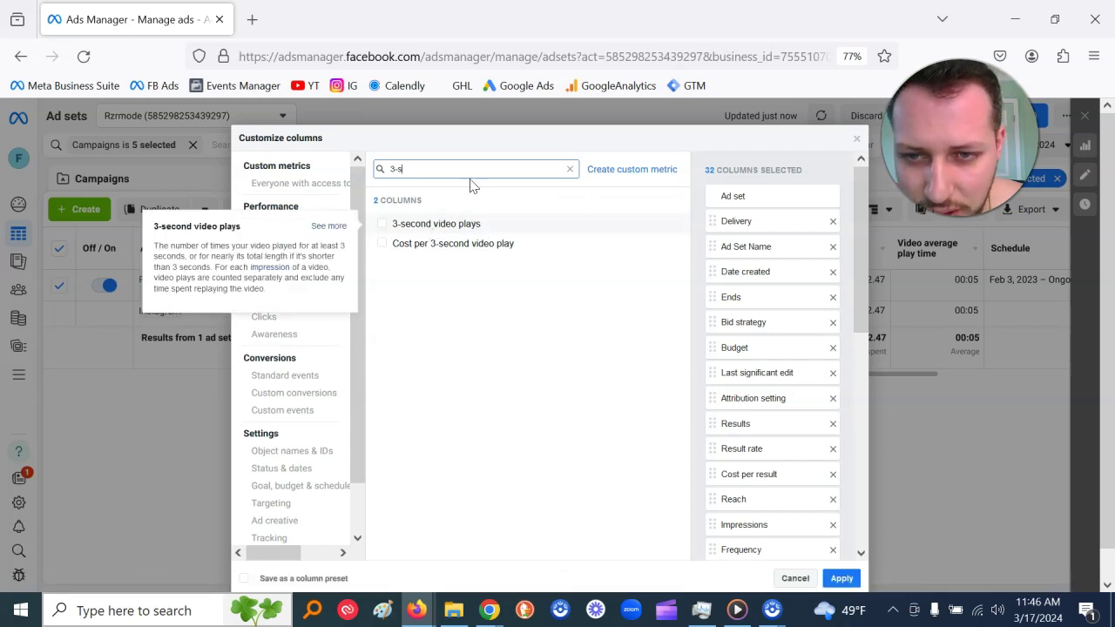
mouse_move(428, 231)
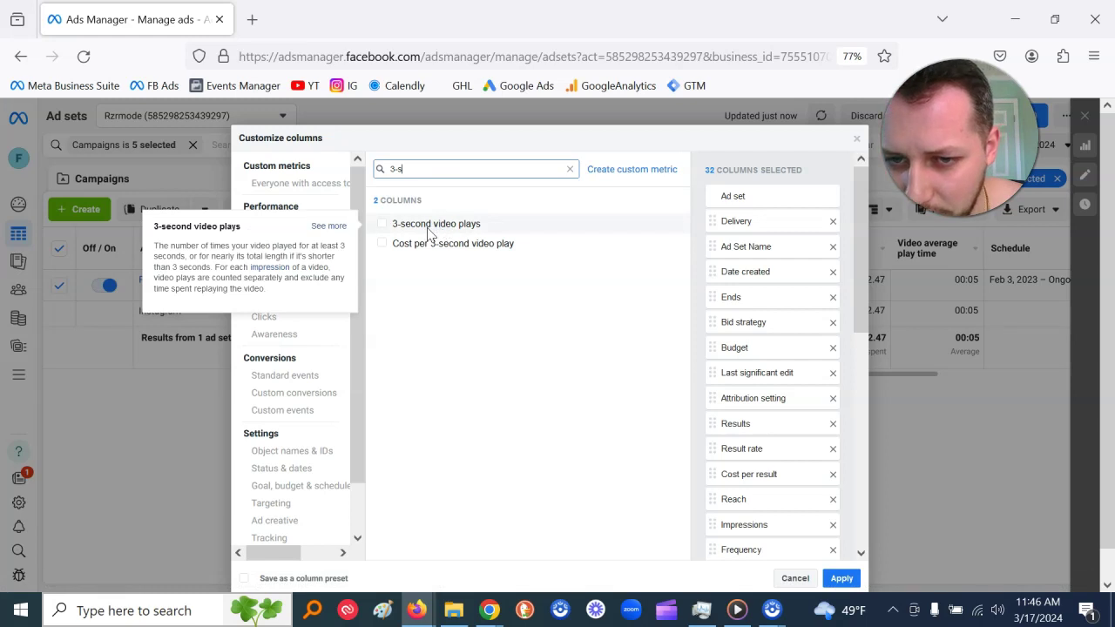
Step: Add 3-second video plays and Cost per 3-second video play to the columns, placing both directly after Video average play time
click(408, 223)
click(409, 244)
drag(862, 296, 871, 527)
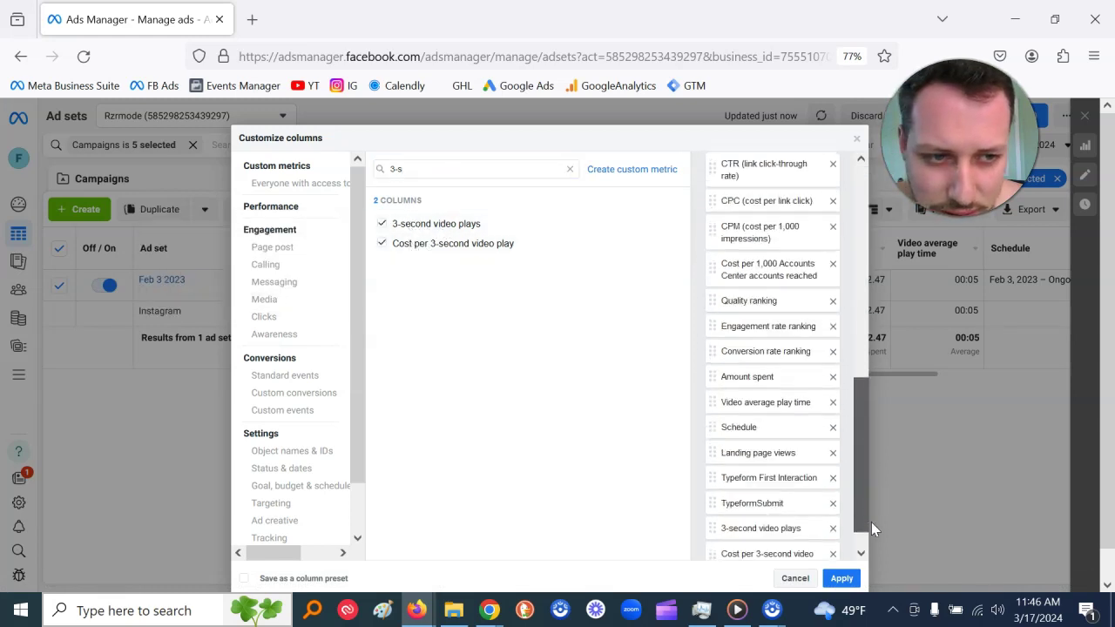
scroll(871, 522, down, 1)
drag(747, 497, 747, 390)
drag(755, 533, 754, 425)
drag(866, 438, 866, 408)
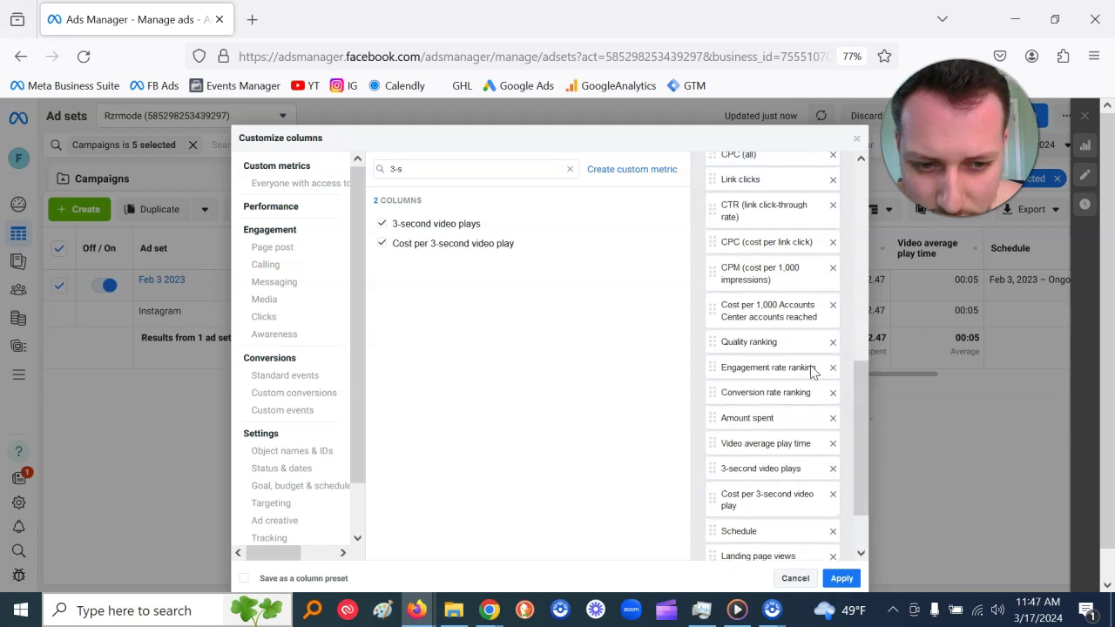
Step: Start a custom metric and build a formula dividing 3-second video plays by Impressions
click(620, 170)
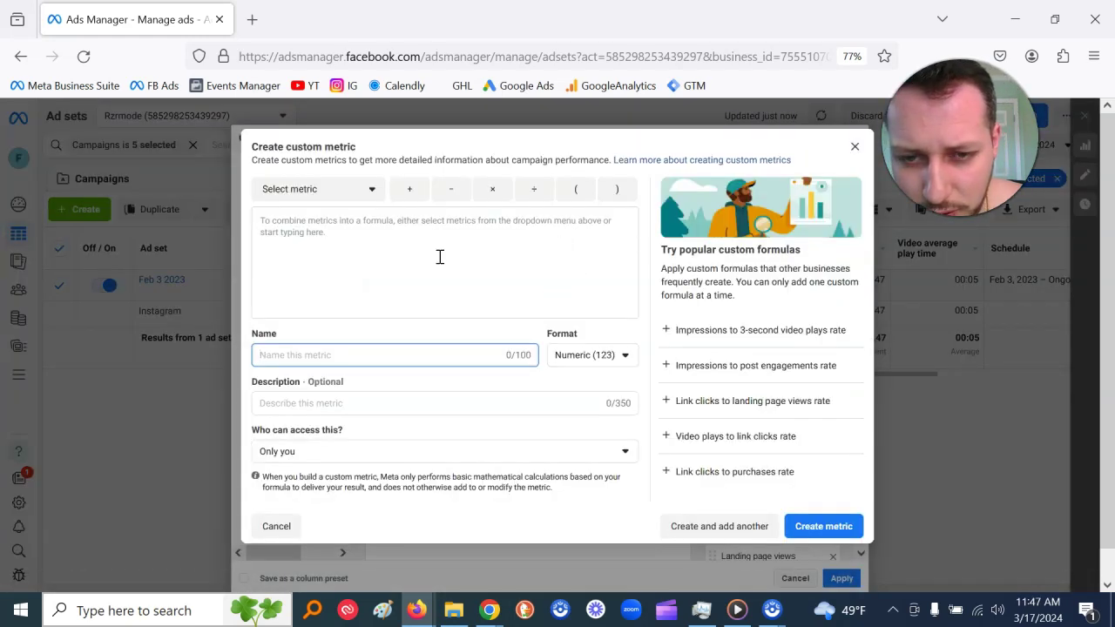
click(336, 224)
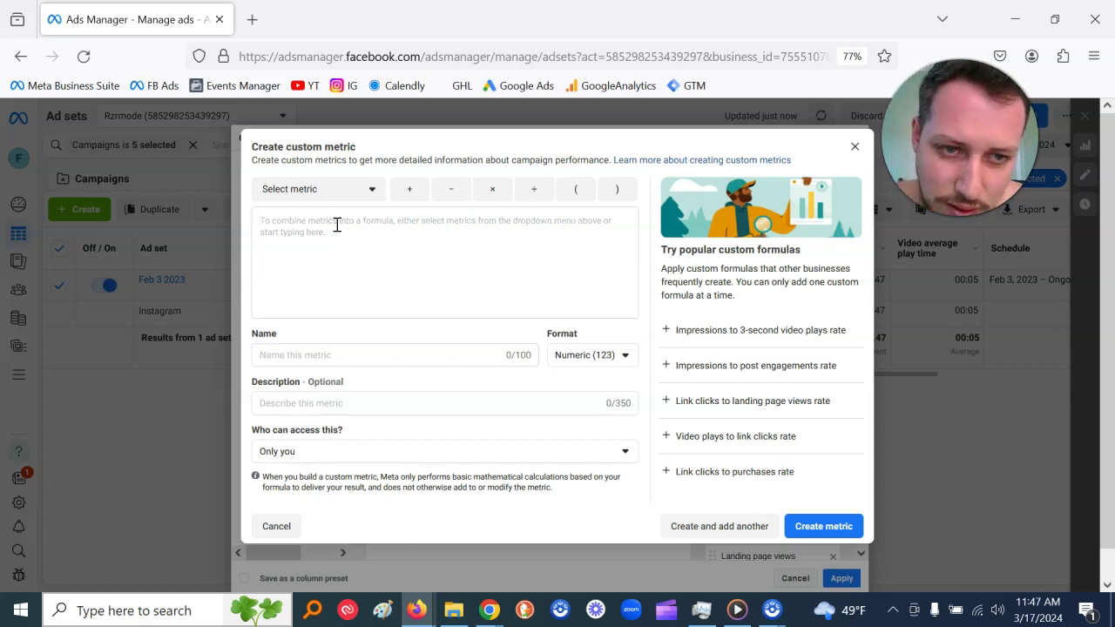
text(3)
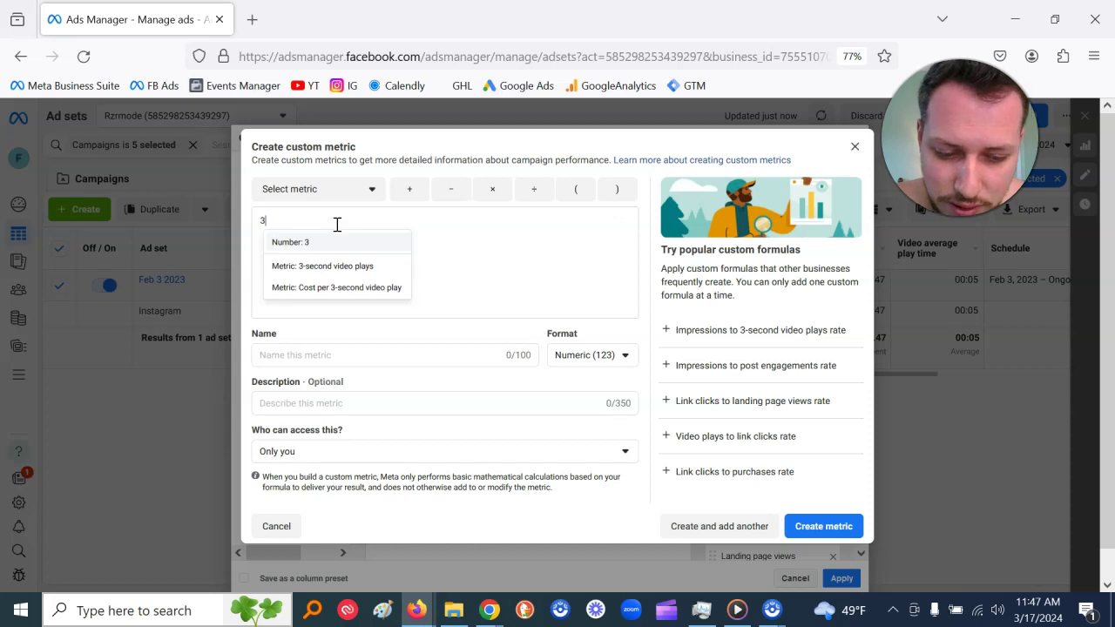
click(342, 266)
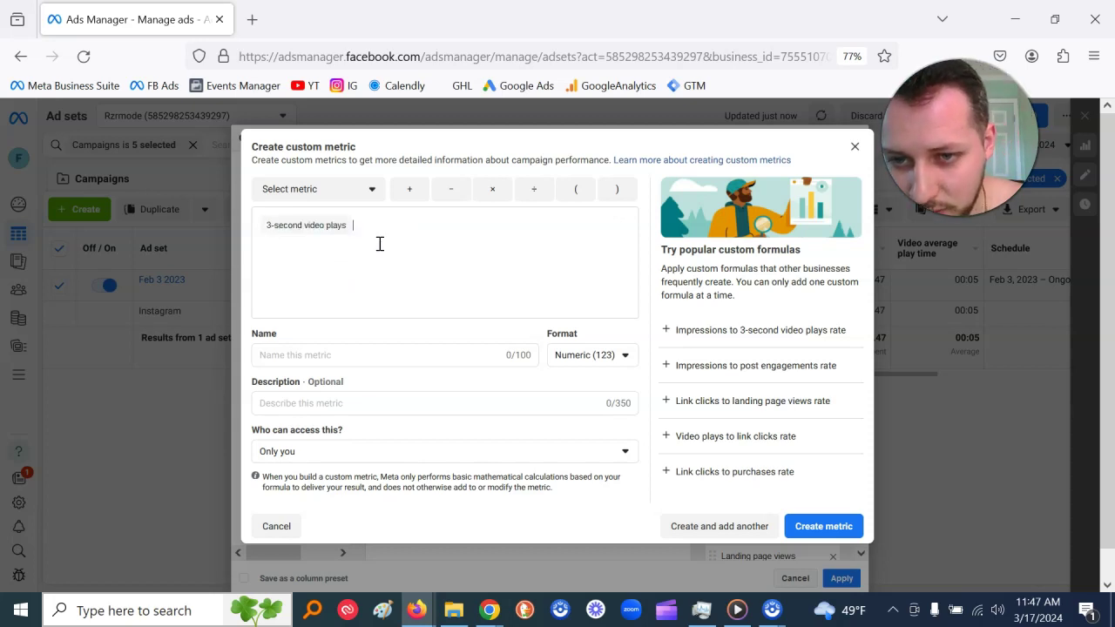
text(+ impre)
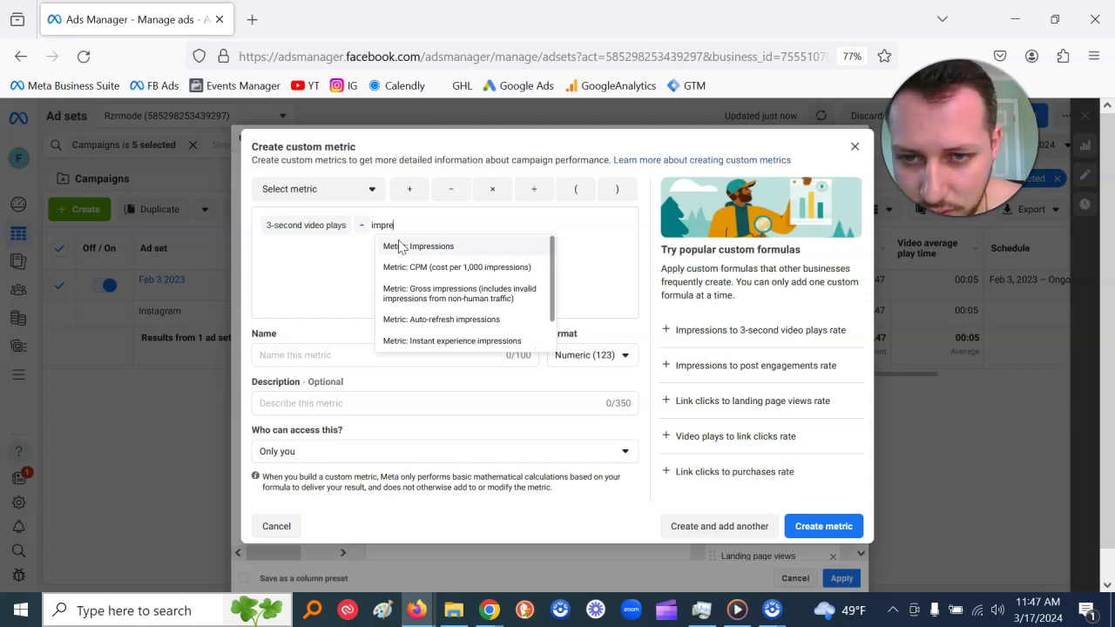
click(400, 246)
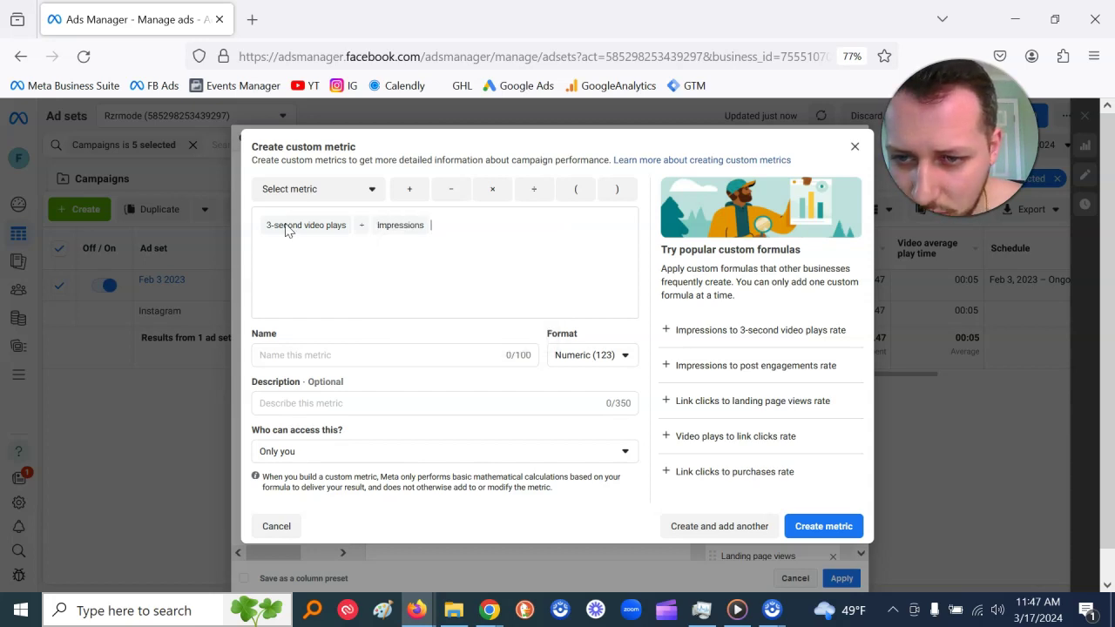
Step: Search the selectable metrics for "3-sec", try the popular Impressions to 3-second video plays rate formula, and clear the formula
text(3s)
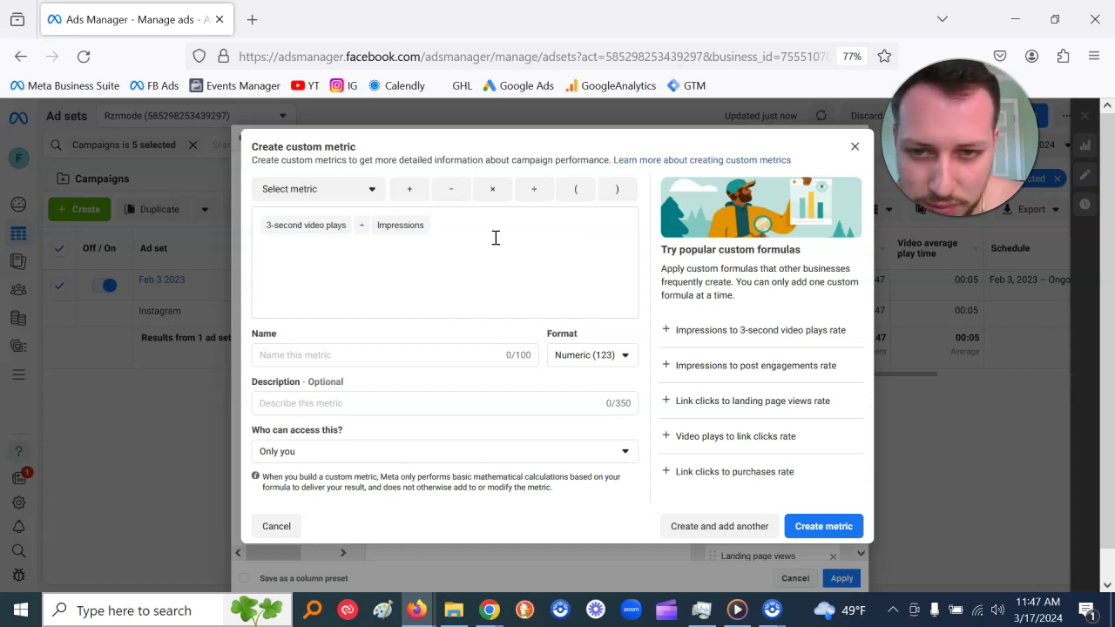
click(371, 198)
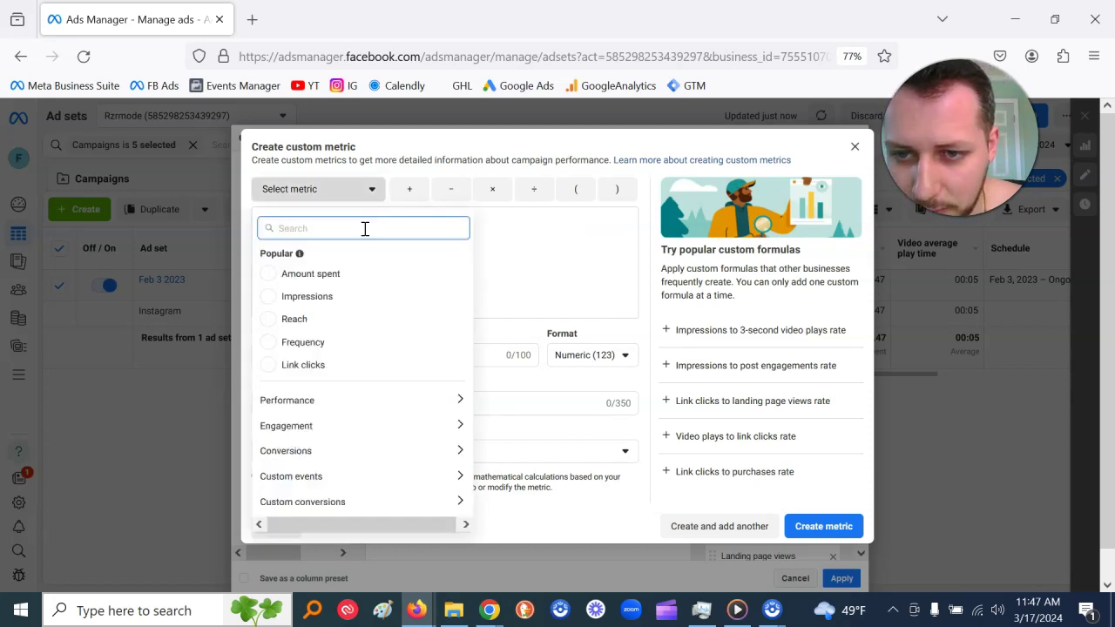
text(3-sec)
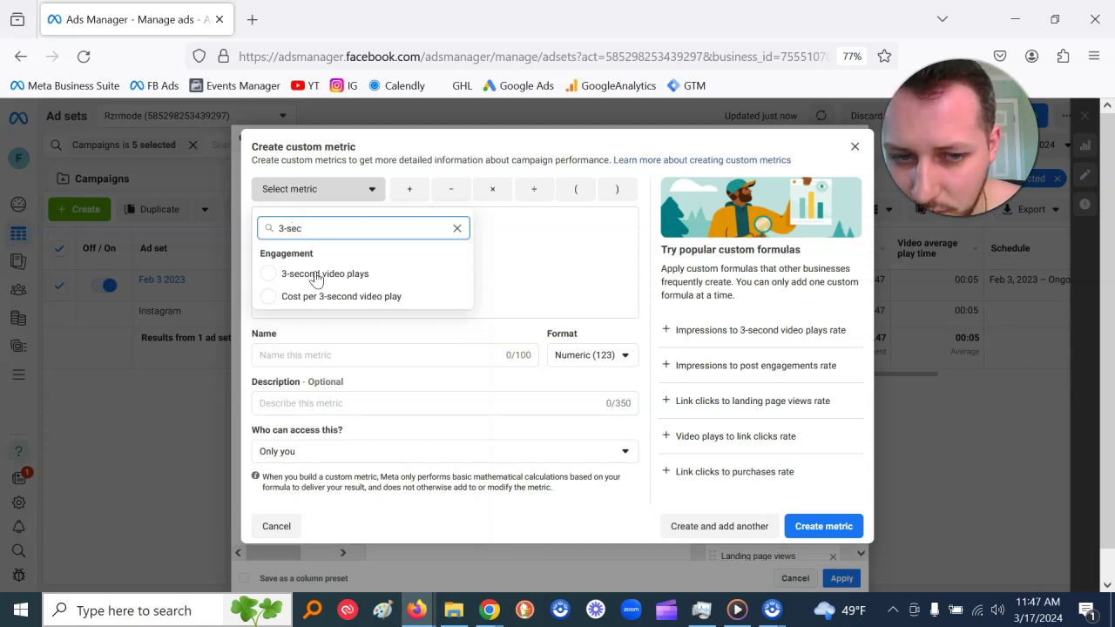
click(723, 340)
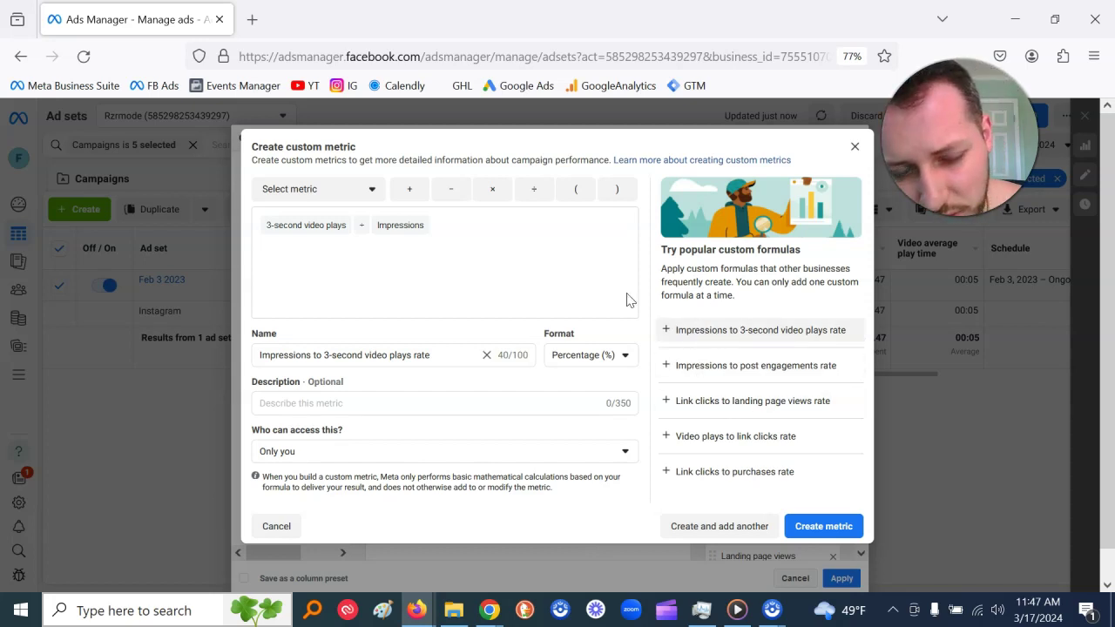
key(BackSpace)
key(BackSpace)
key(BackSpace)
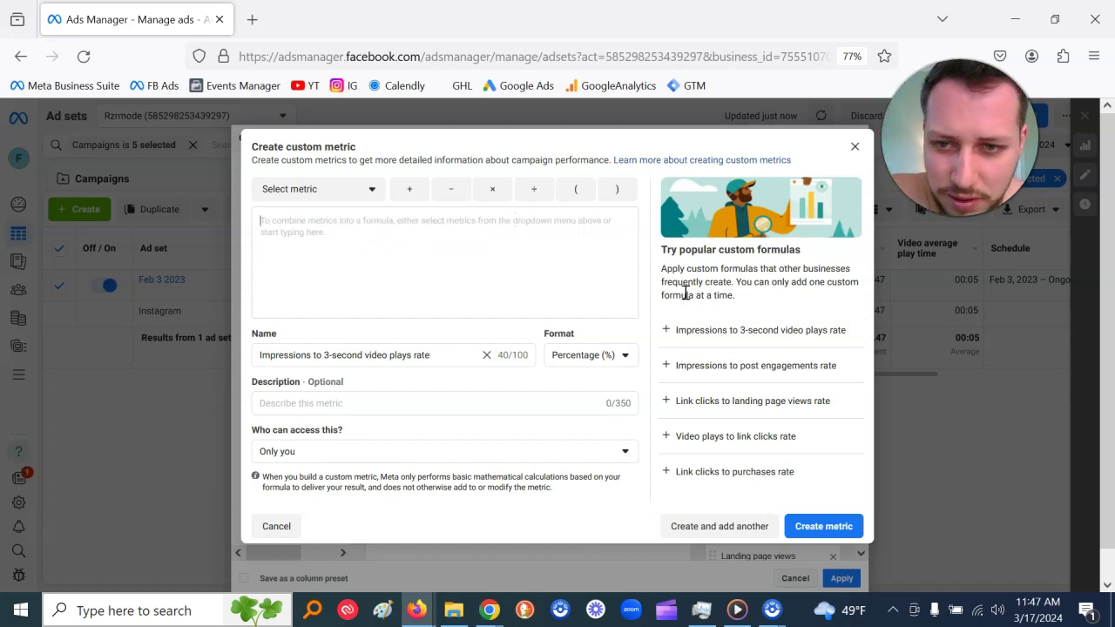
Step: Apply the popular Impressions to 3-second video plays rate formula and name the metric "3s Video View Rate"
click(721, 331)
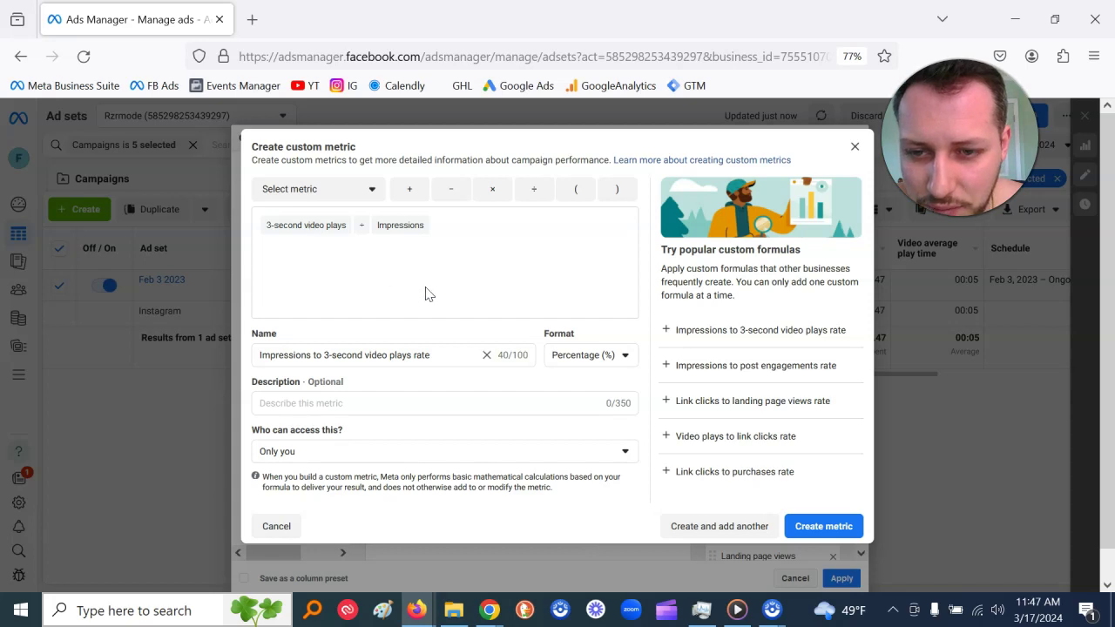
click(433, 355)
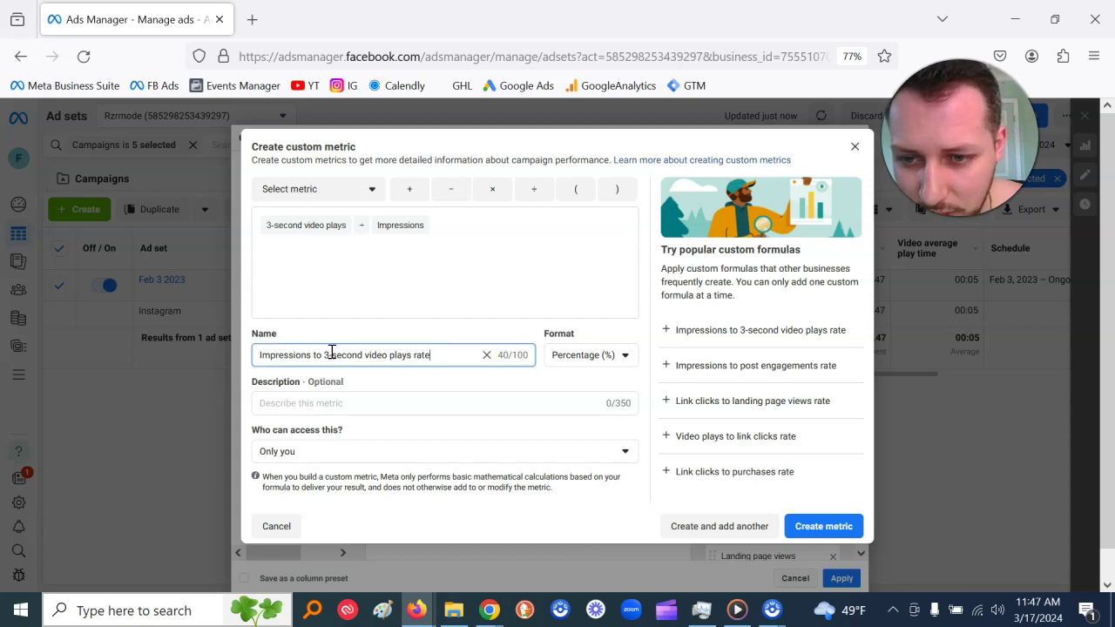
key(shift+Home)
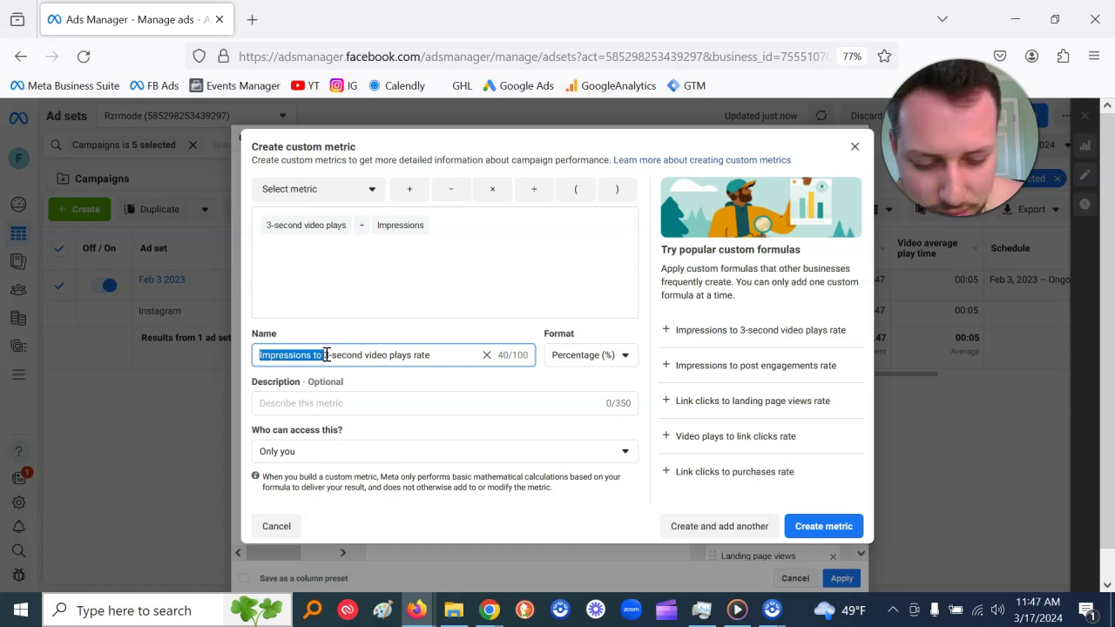
key(BackSpace)
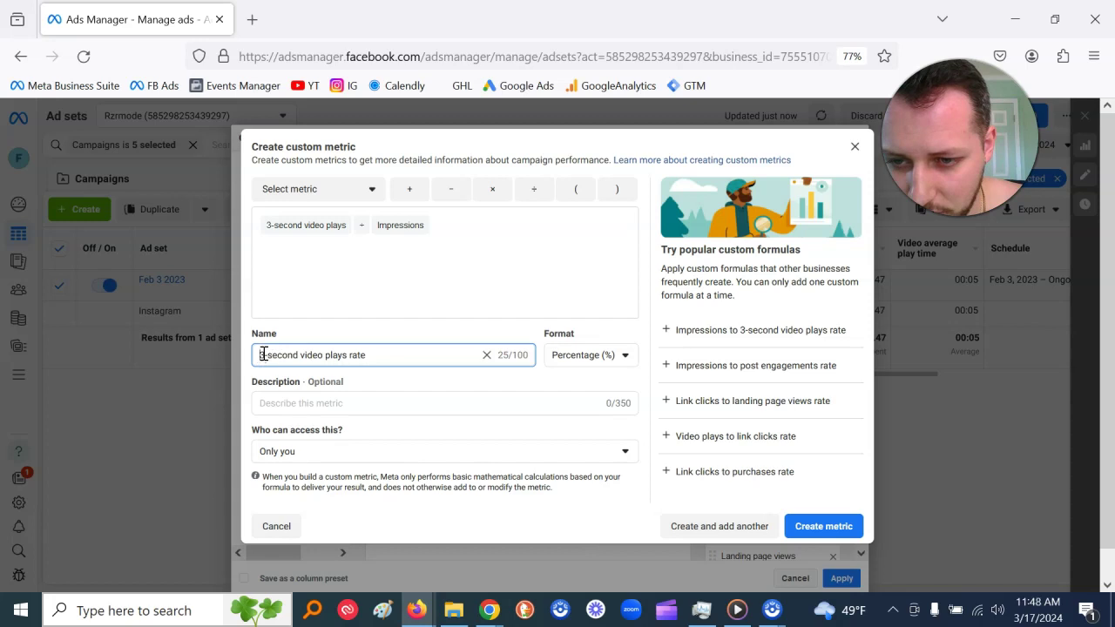
drag(263, 354, 401, 349)
text(x)
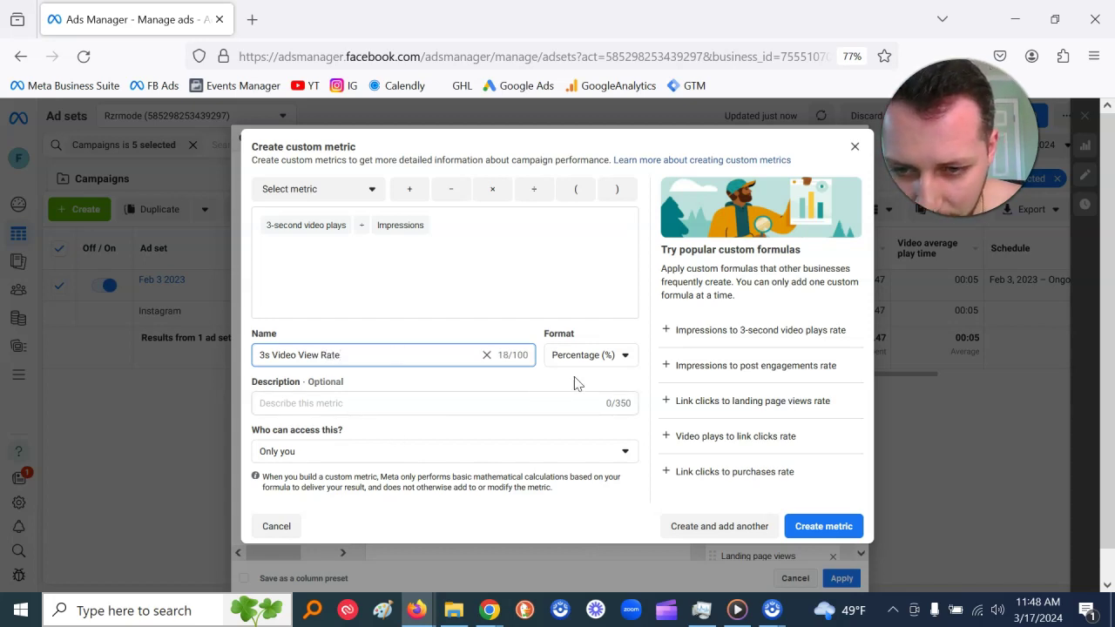
Step: Give Everyone with access to this Business access to the custom metric and create it
click(386, 451)
click(387, 547)
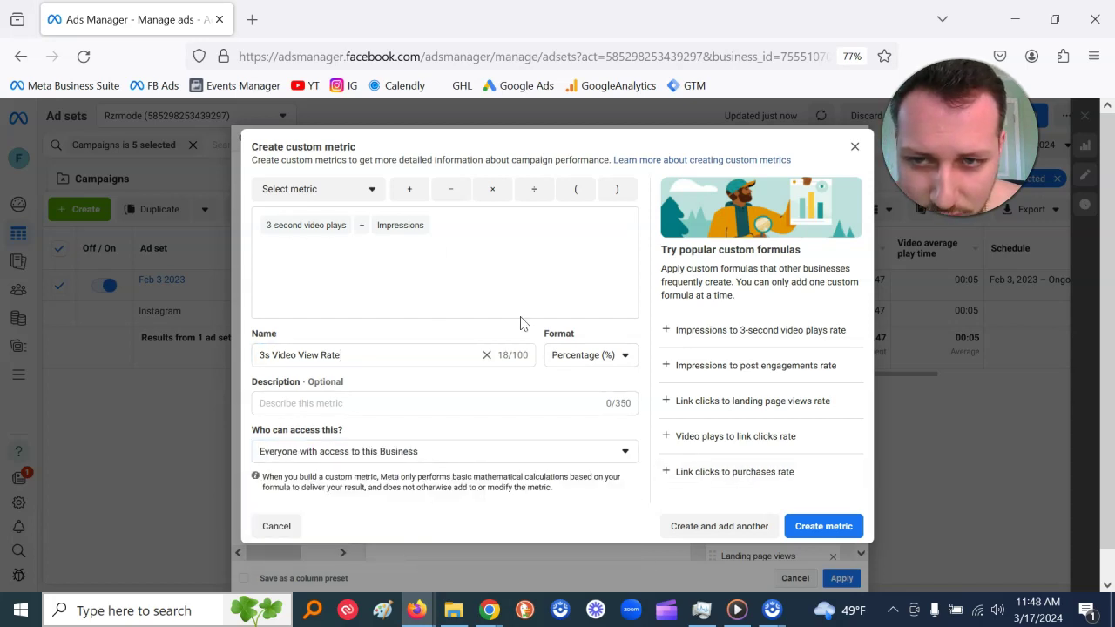
click(847, 533)
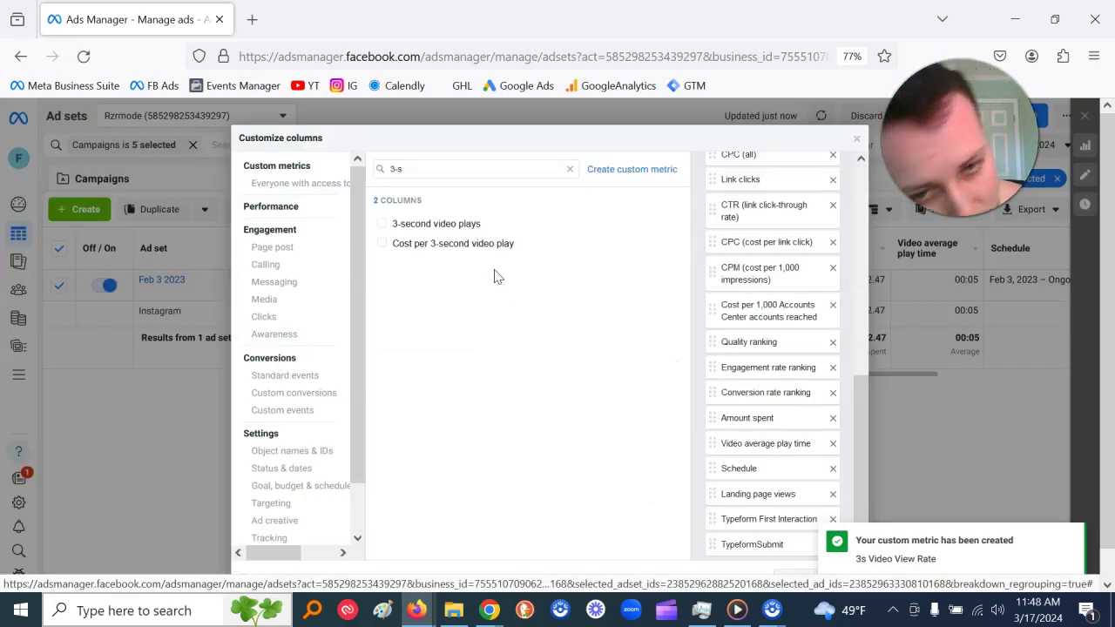
Step: Add 3-second video plays and Cost per 3-second video play, placing them between Amount spent and Video average play time
click(400, 225)
click(386, 244)
drag(865, 380, 863, 503)
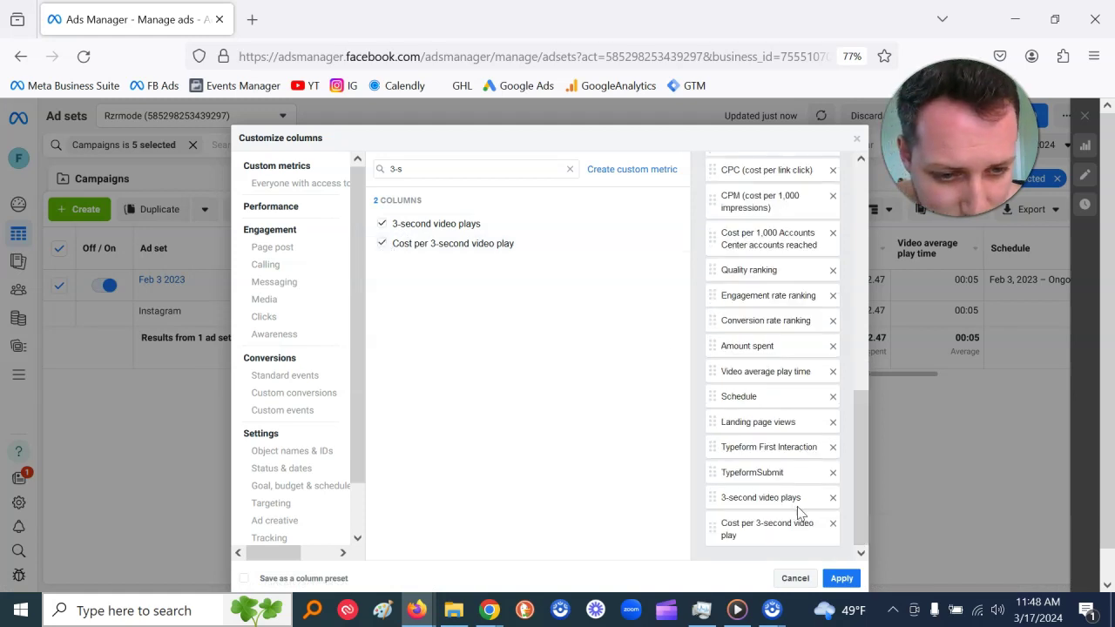
drag(764, 514, 786, 370)
drag(784, 533, 782, 408)
Step: Add the custom metric 3s Video View Rate and place it directly after 3-second video plays
click(570, 168)
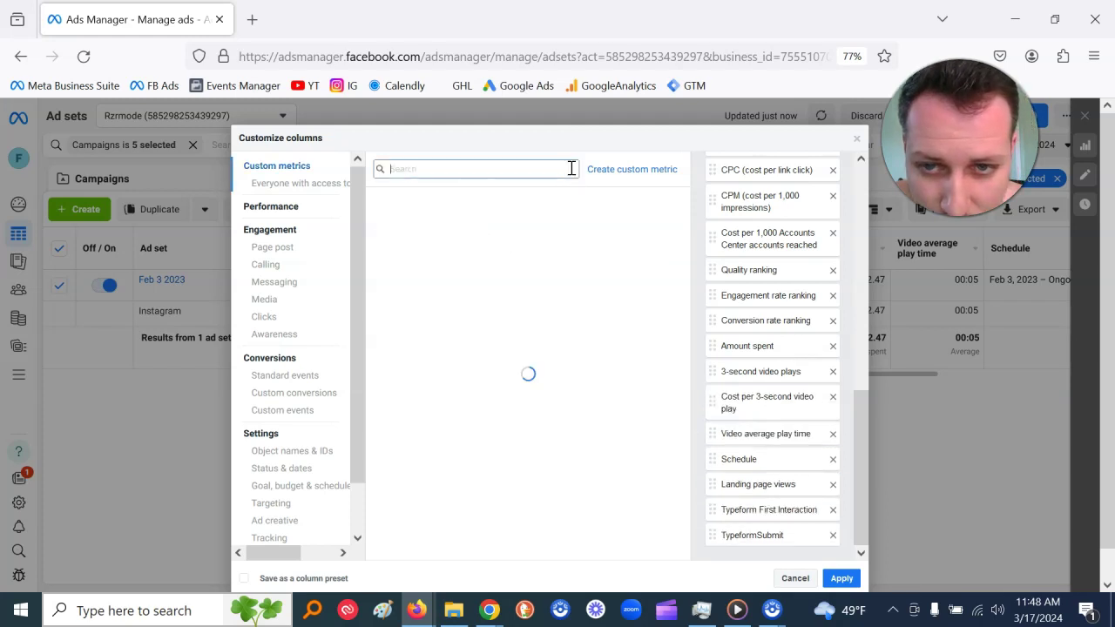
click(436, 266)
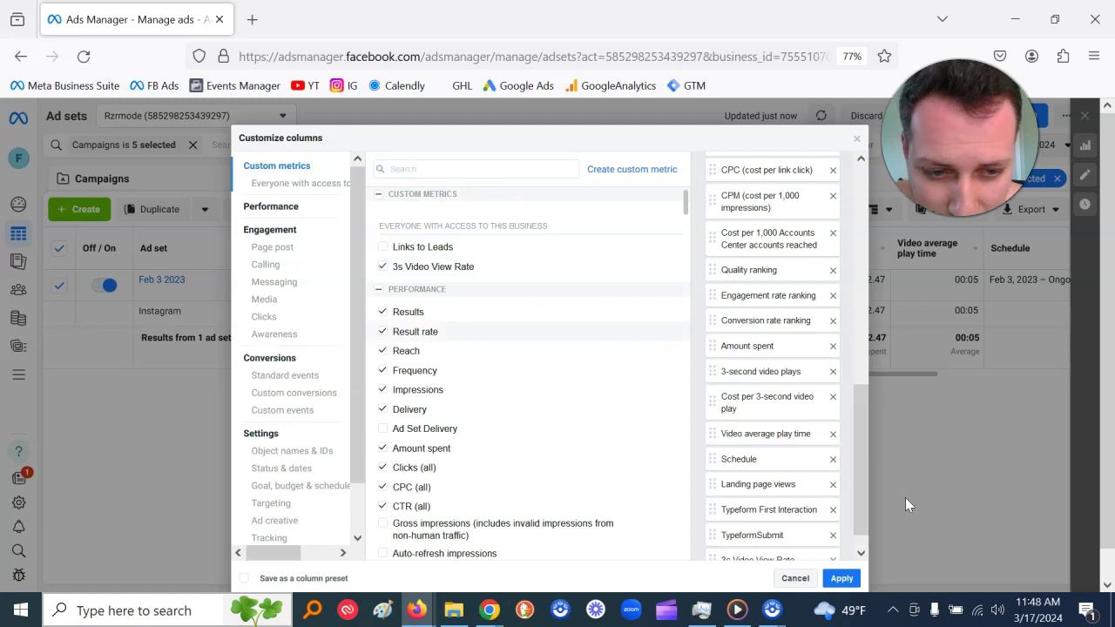
drag(784, 557, 778, 374)
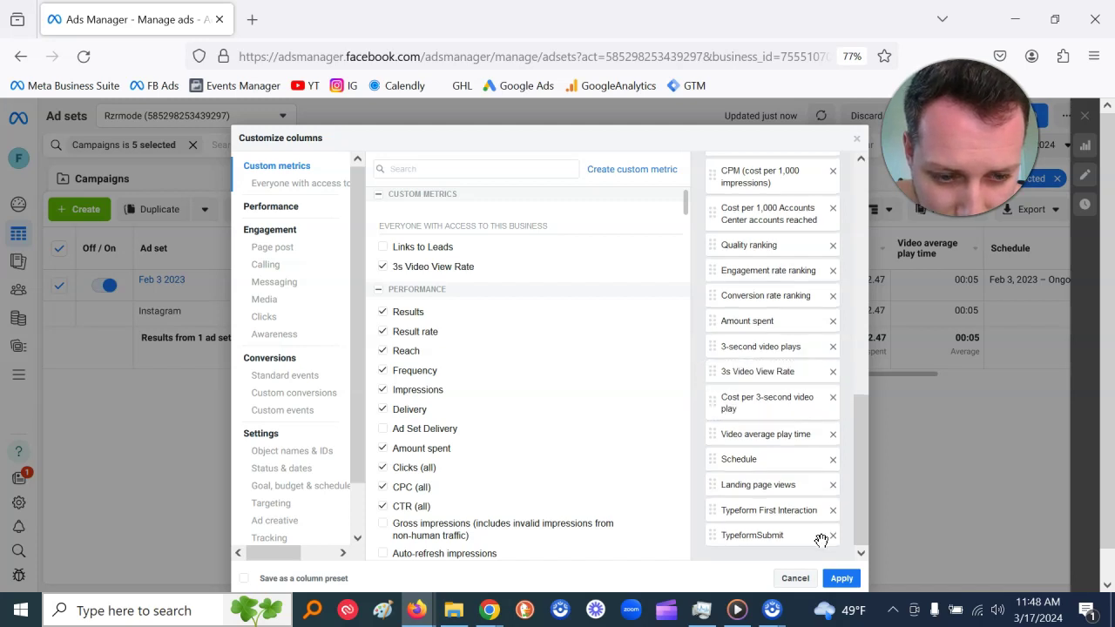
Step: Save the columns over the Typeform preset and review the Feb 3 2023 ad set's 3-second video plays and view rate
click(243, 578)
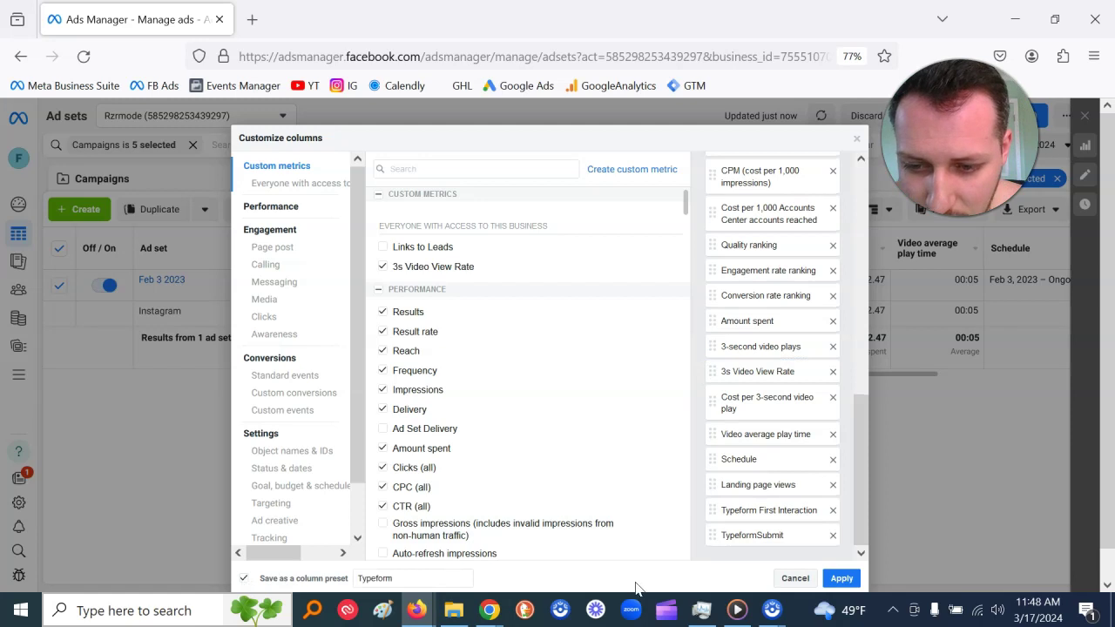
click(841, 580)
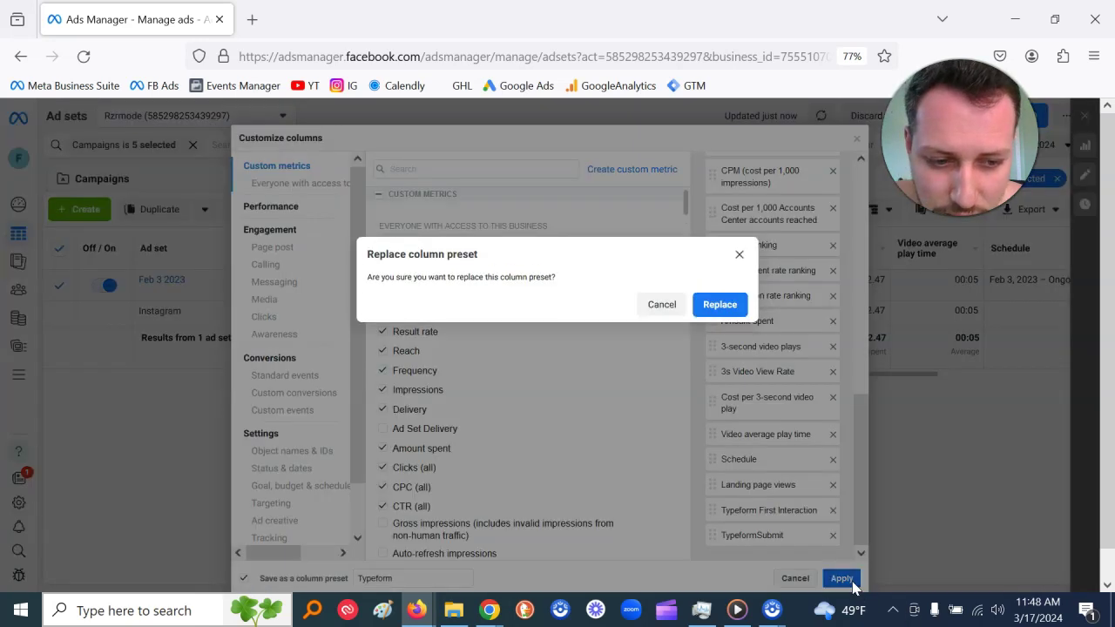
click(716, 304)
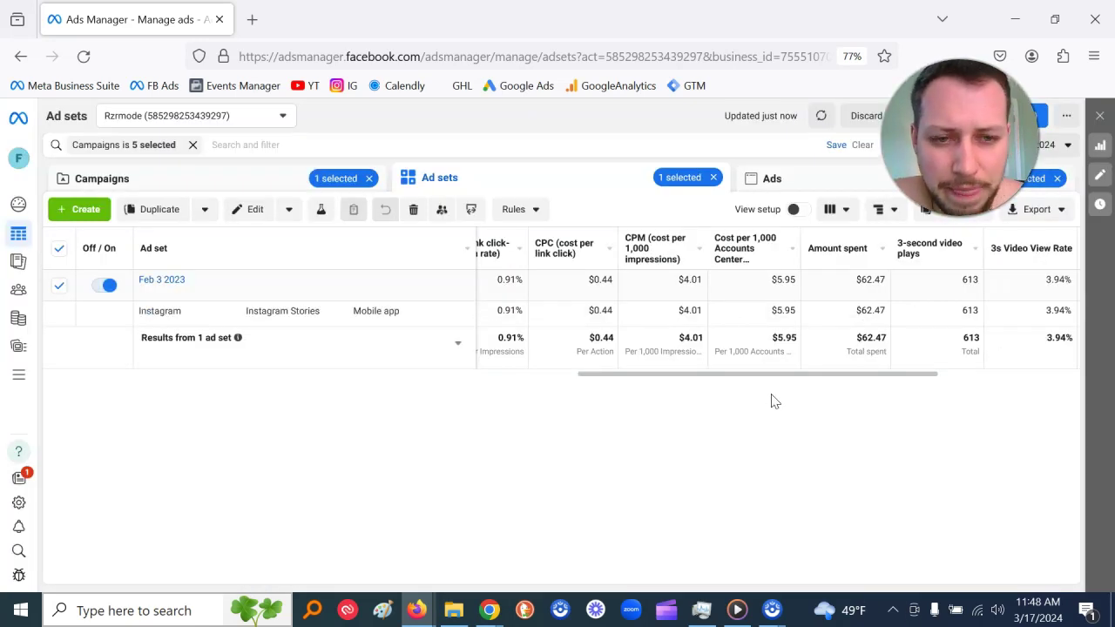
drag(772, 377, 780, 376)
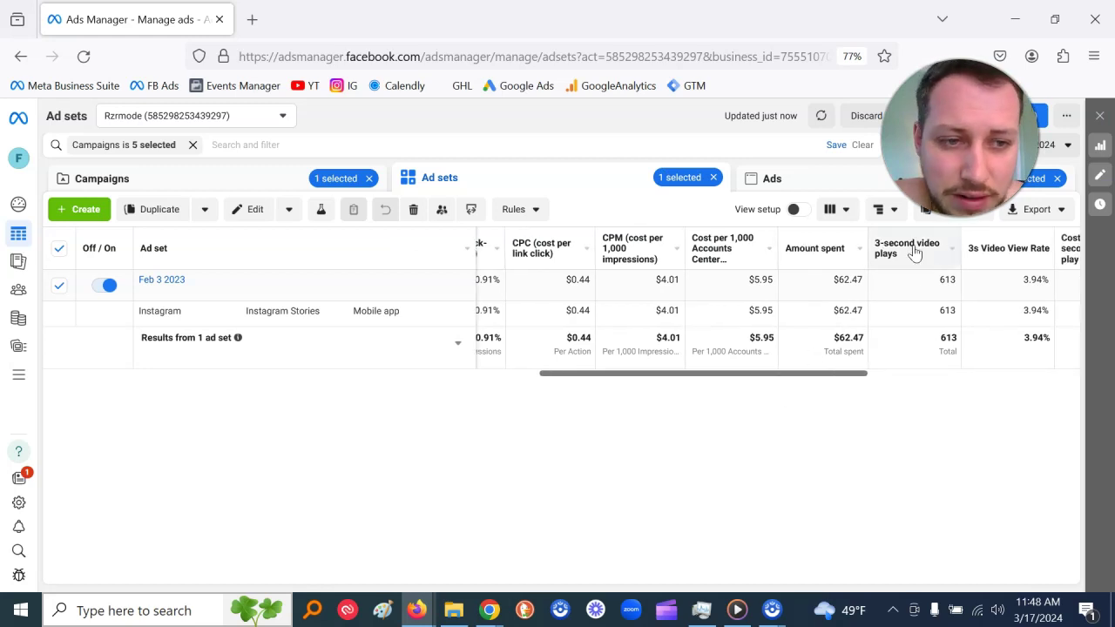
Step: Compare the Feb 3 2023 ad set's 3-second video plays, cost per play and average play time with its reach and impressions
drag(807, 381, 757, 386)
drag(756, 386, 861, 378)
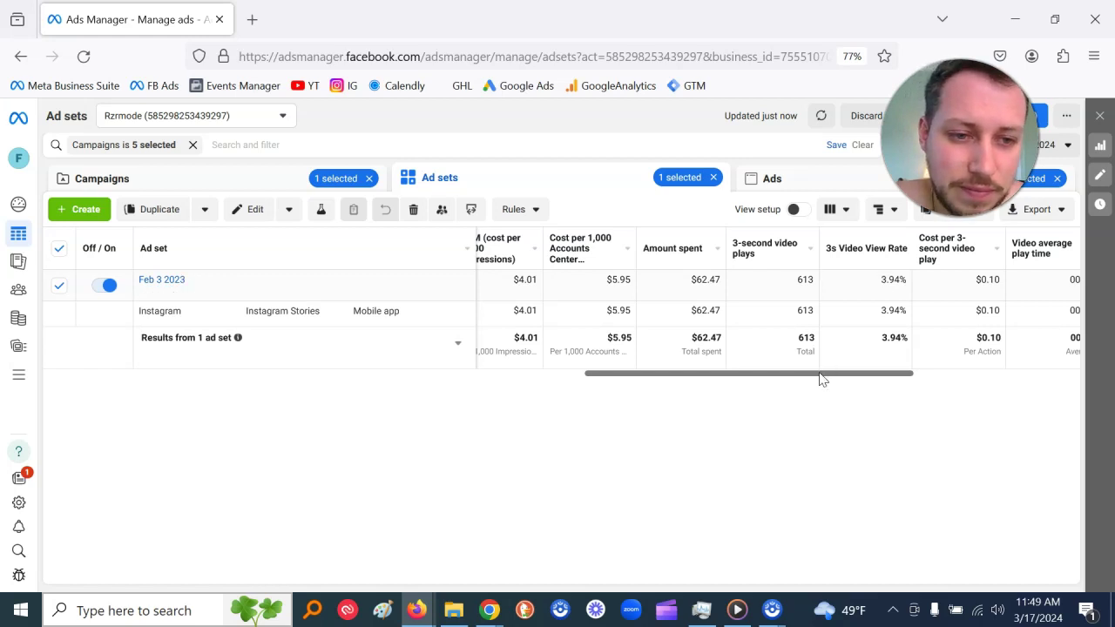
drag(821, 375, 854, 376)
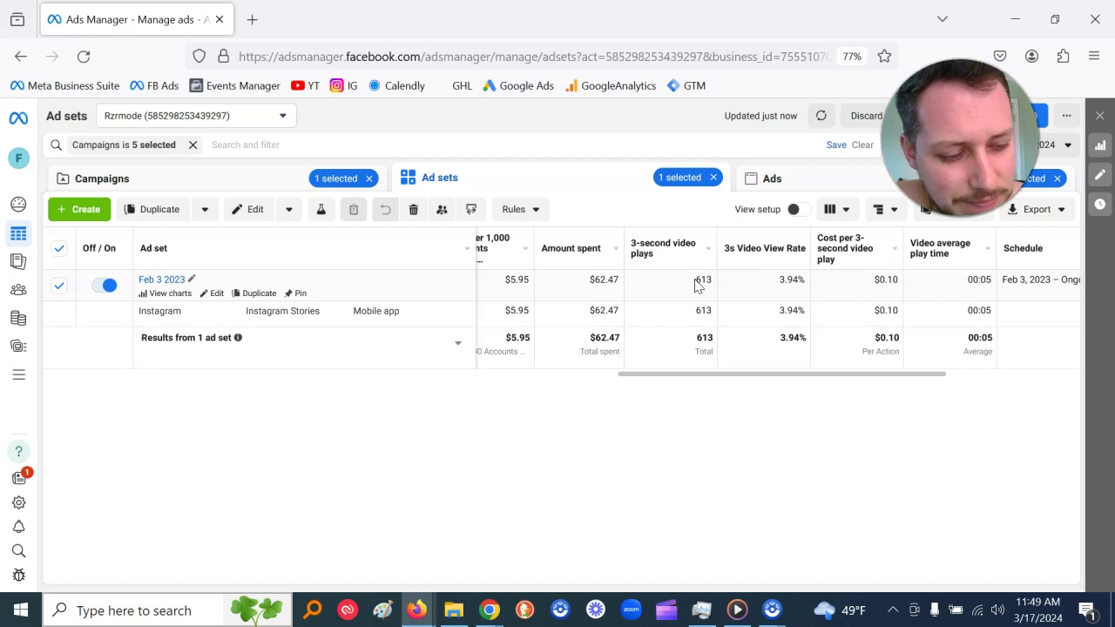
drag(741, 378, 412, 371)
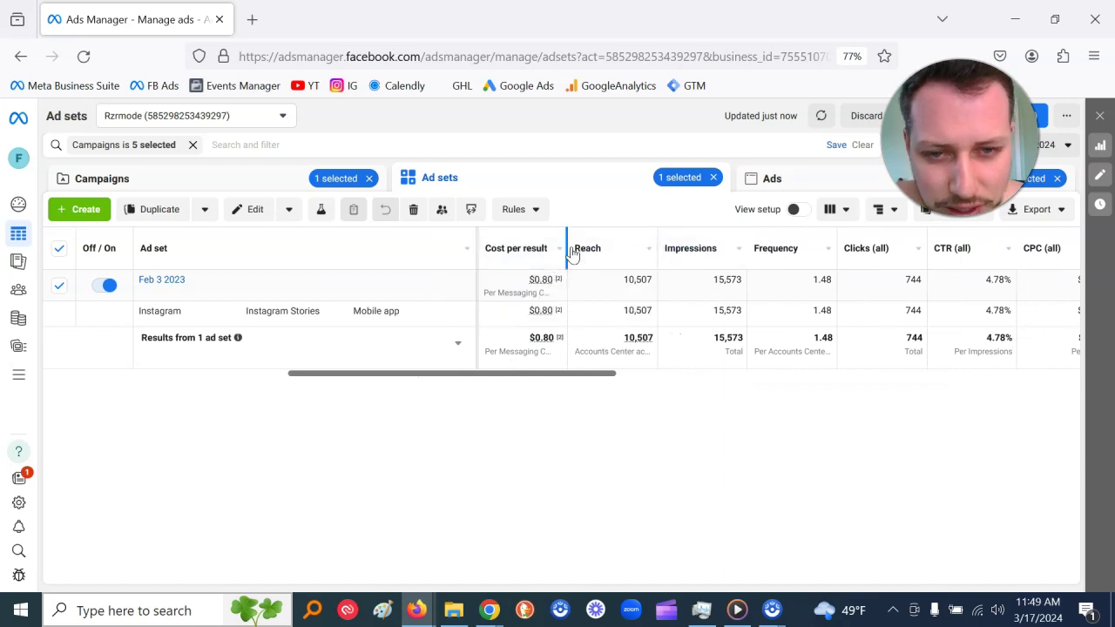
drag(598, 376, 889, 376)
mouse_move(795, 253)
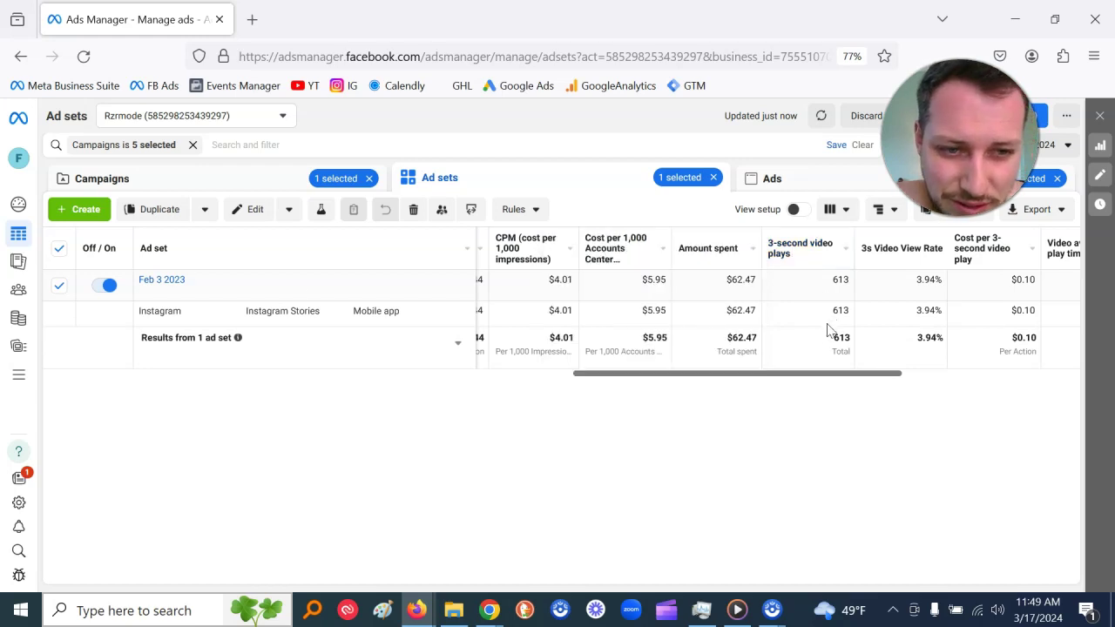
drag(817, 383, 823, 384)
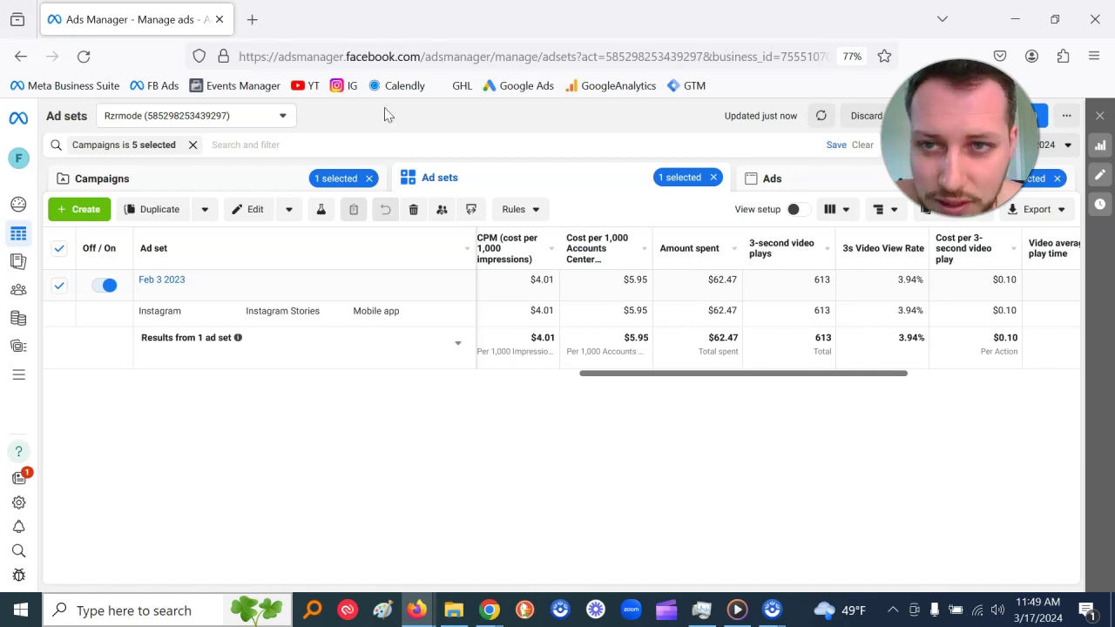
drag(766, 378, 858, 382)
Step: Check the formula behind the 3s Video View Rate metric and examine the ad set's total rate beside its 3-second video plays
mouse_move(599, 254)
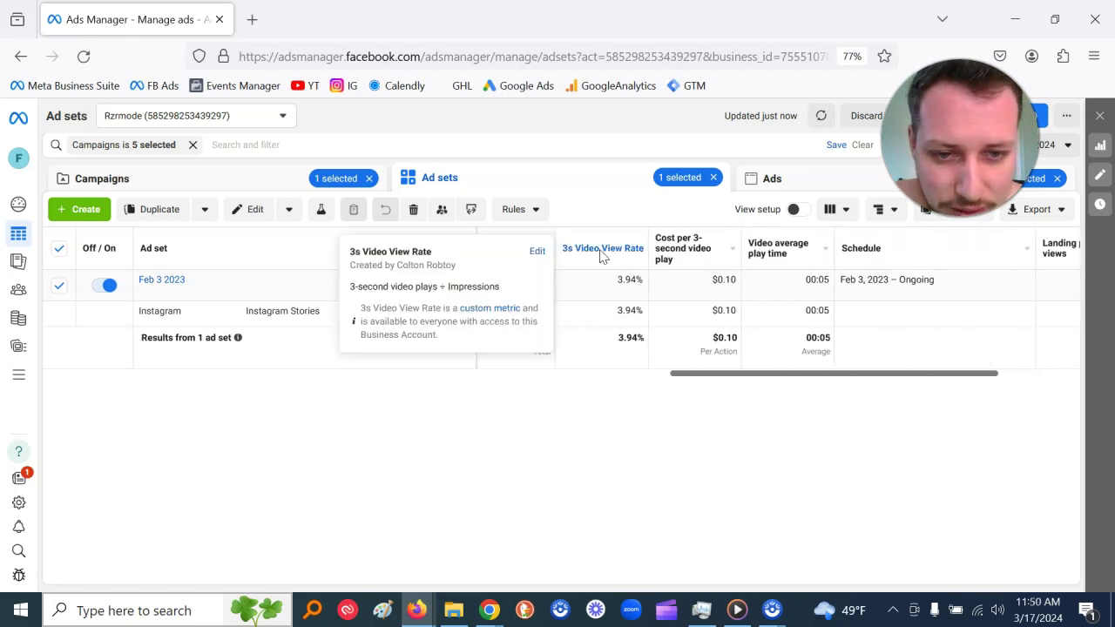
drag(714, 378, 665, 375)
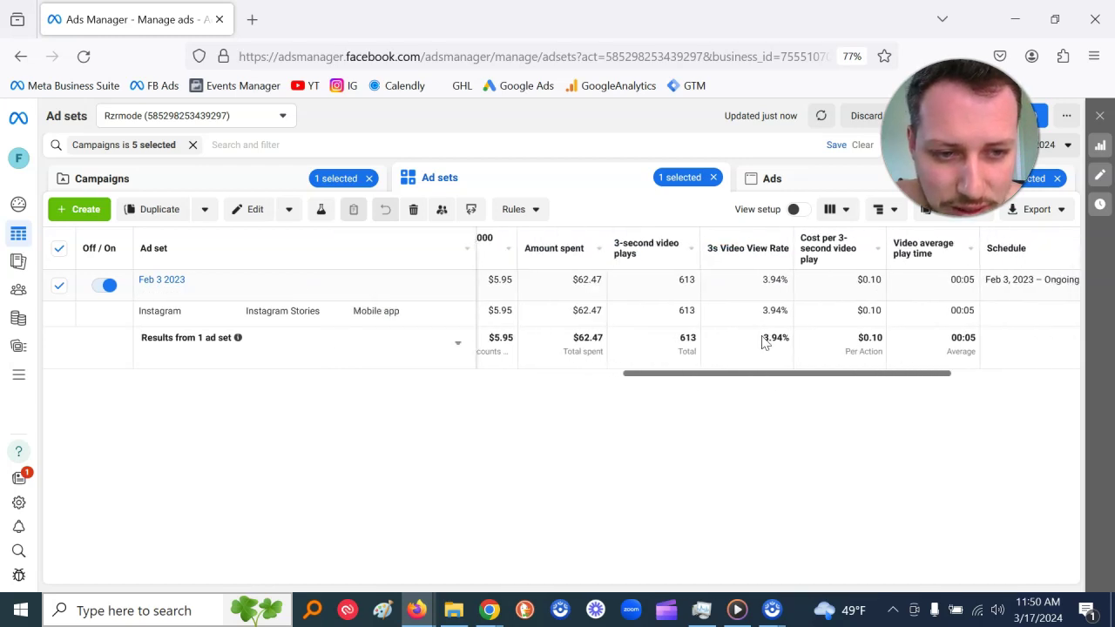
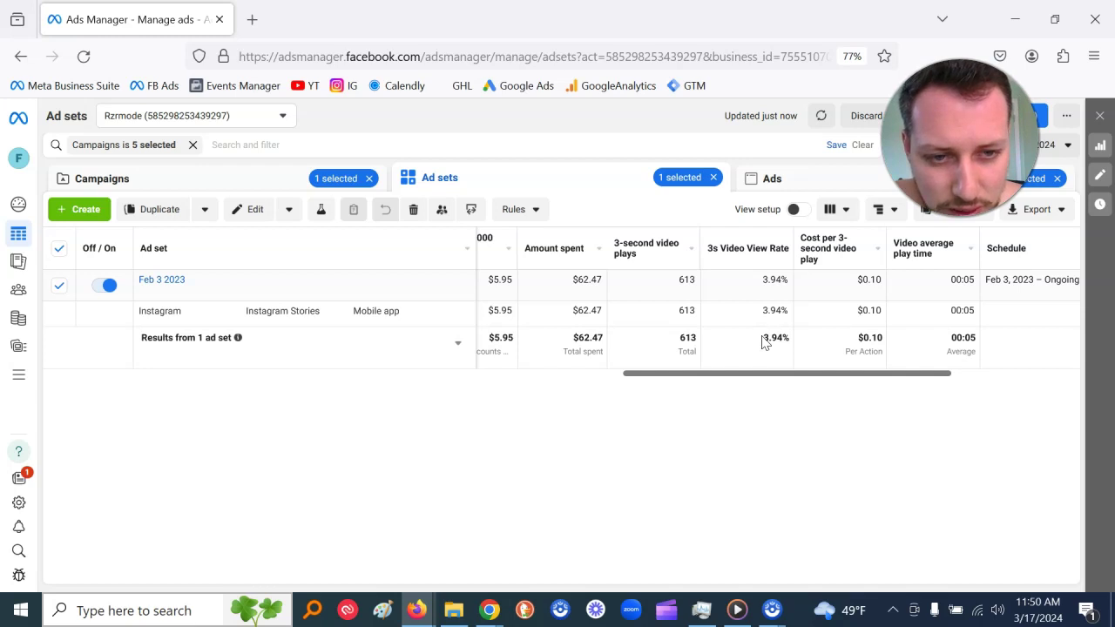
drag(763, 342, 791, 340)
click(788, 349)
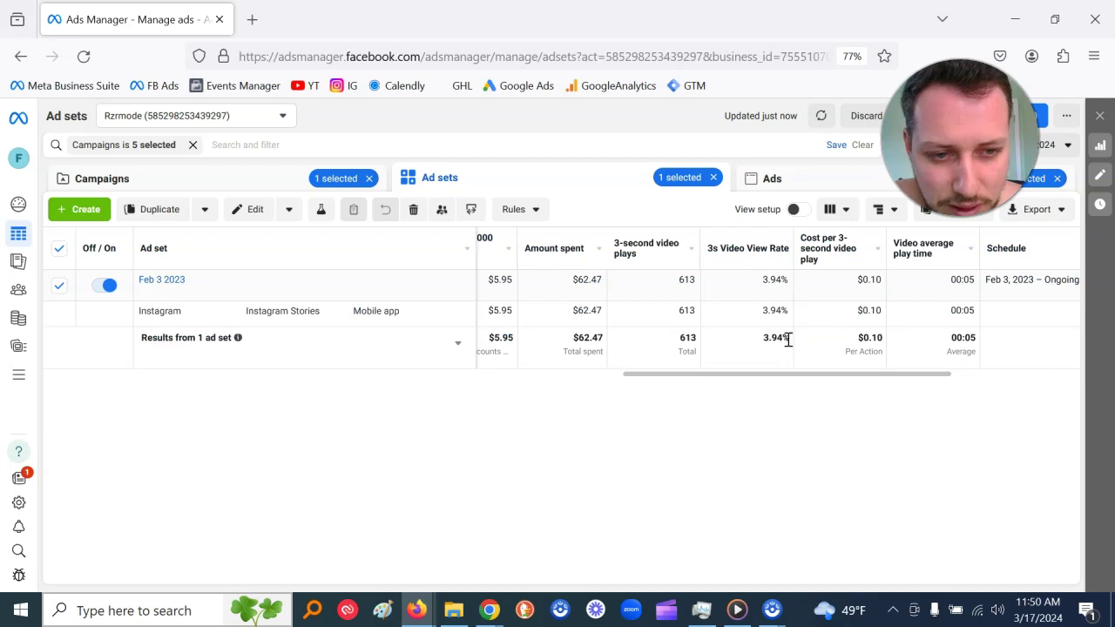
mouse_move(674, 340)
mouse_down()
mouse_move(704, 344)
mouse_move(679, 343)
mouse_up()
click(752, 341)
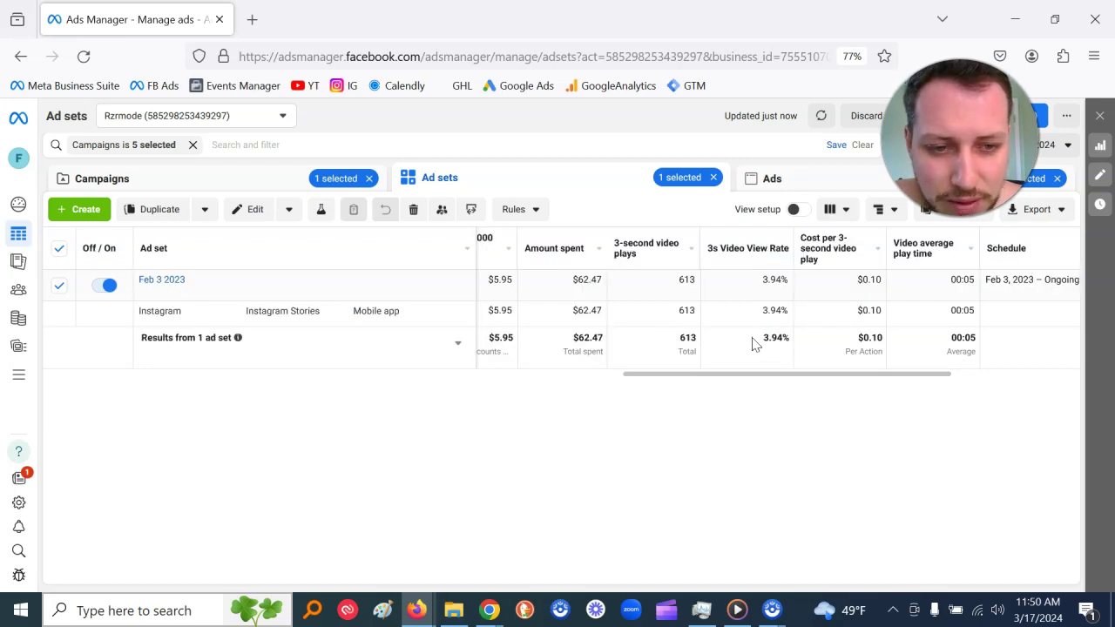
drag(763, 340, 791, 340)
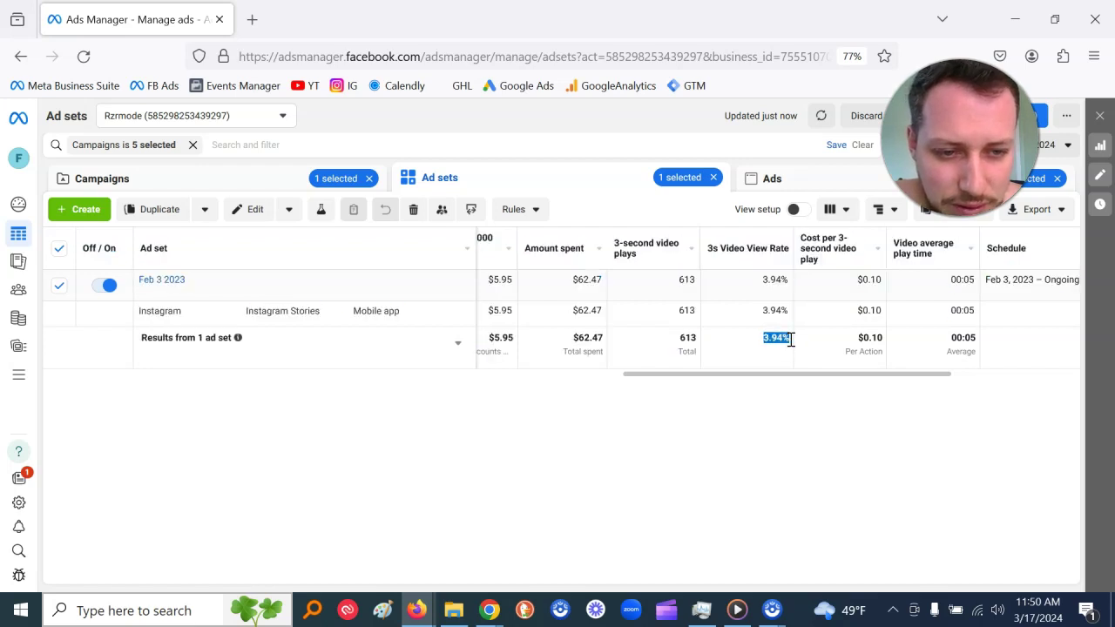
click(777, 382)
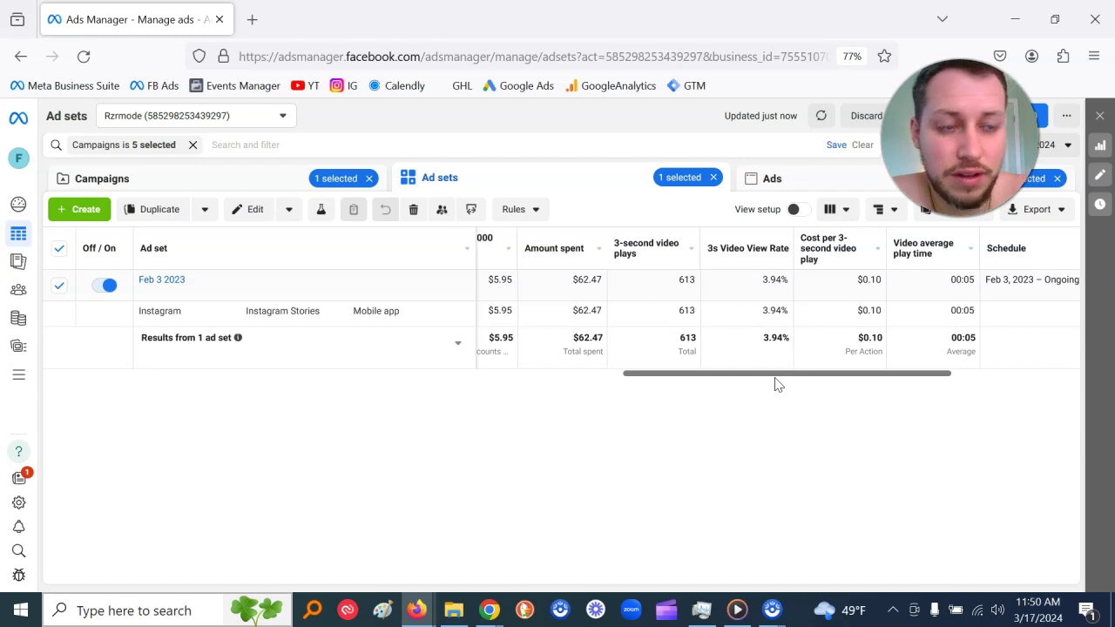
drag(775, 378, 754, 384)
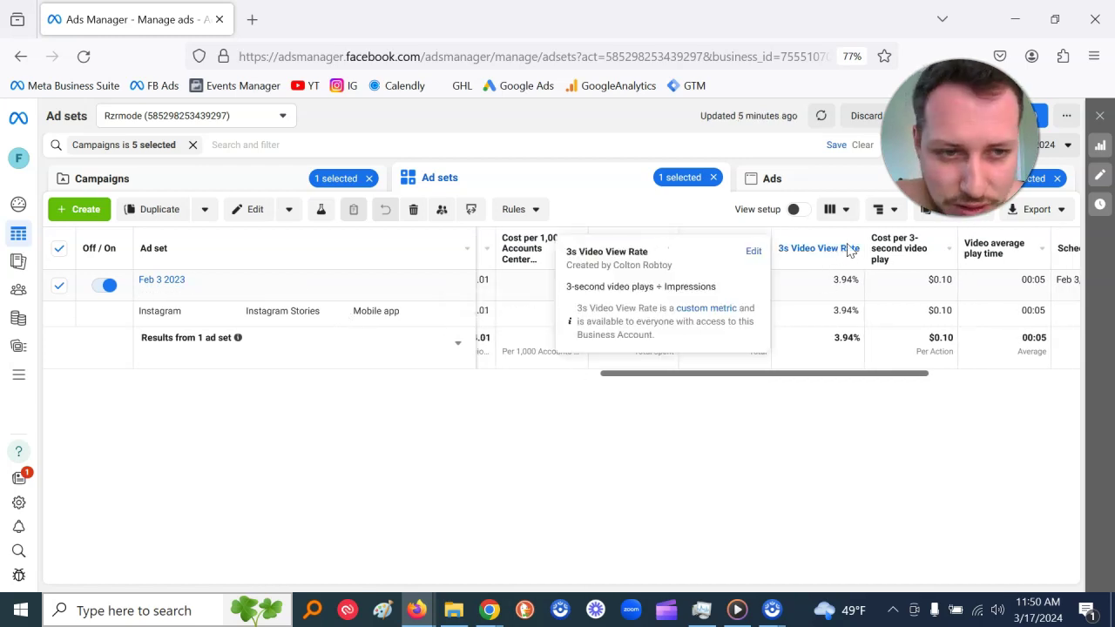
Step: Switch the breakdown from Placement to Conversion device and compare 3-second video plays and link clicks per device
click(883, 212)
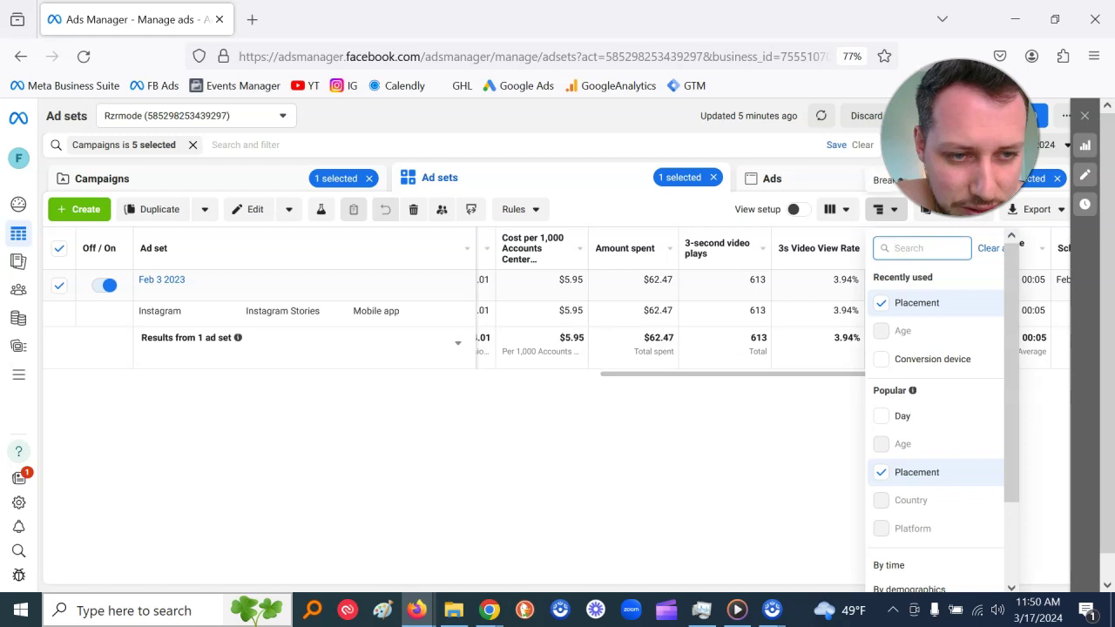
click(905, 302)
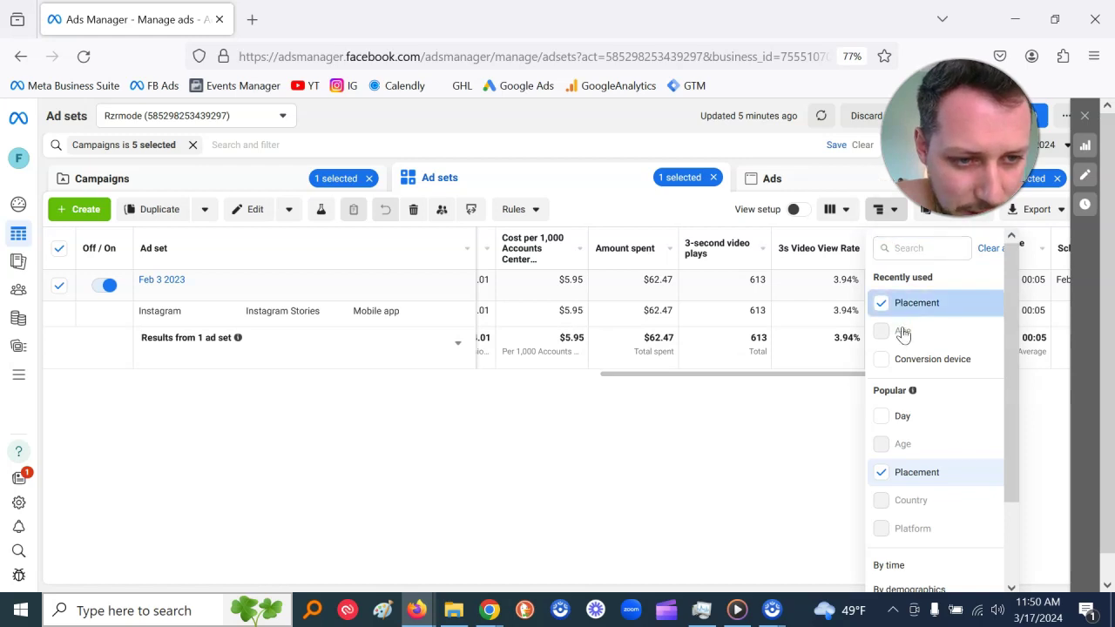
click(901, 361)
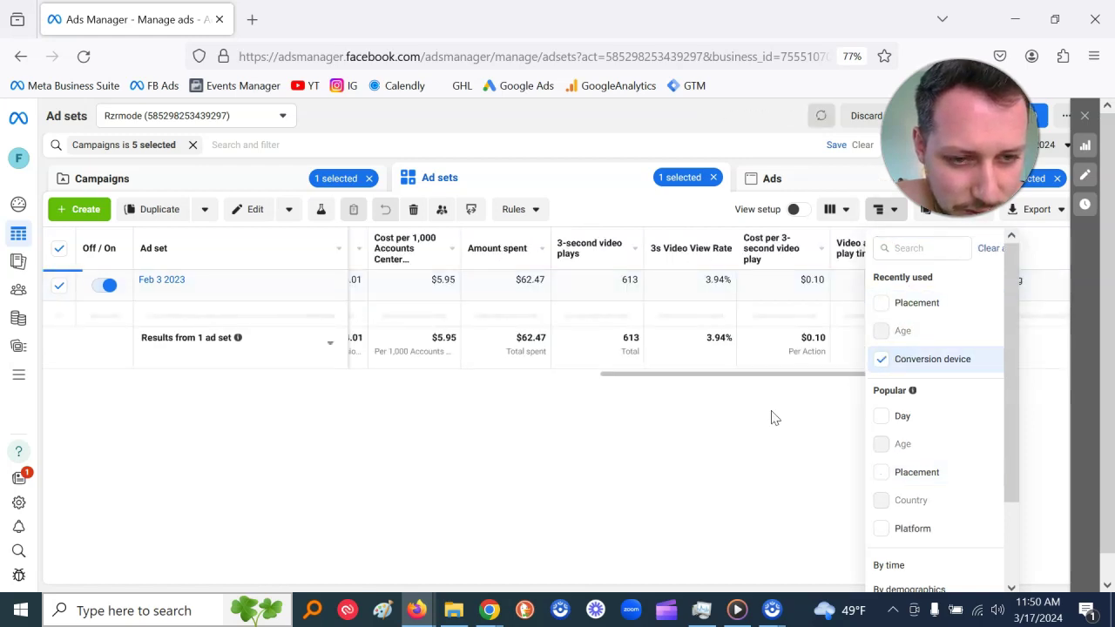
click(736, 360)
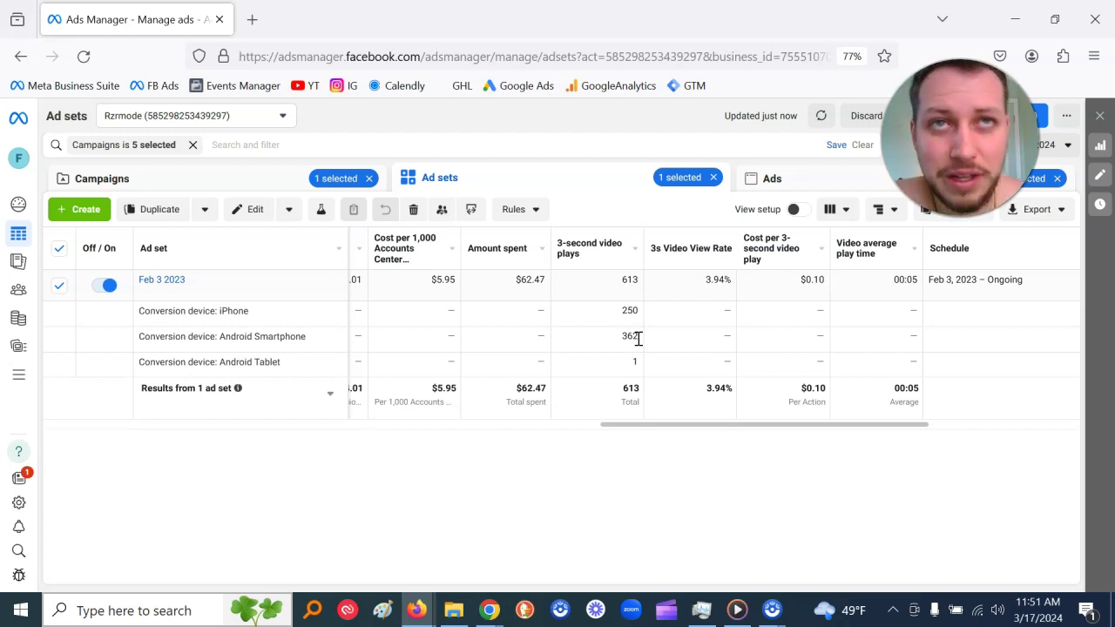
mouse_move(639, 338)
mouse_down()
mouse_move(622, 340)
mouse_move(637, 335)
mouse_up()
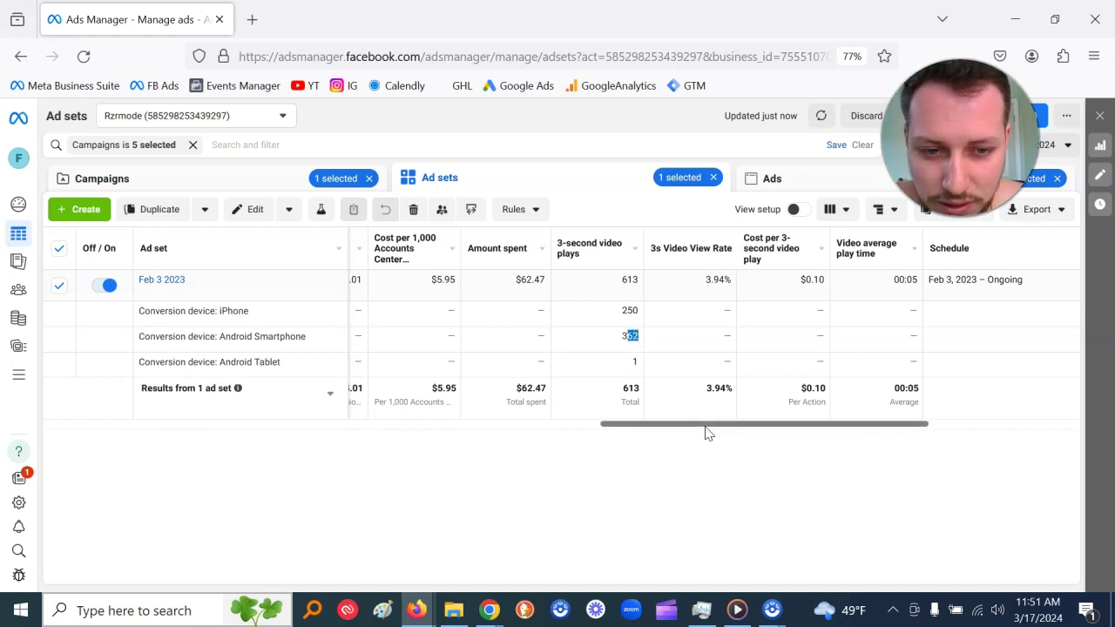
drag(708, 433, 253, 410)
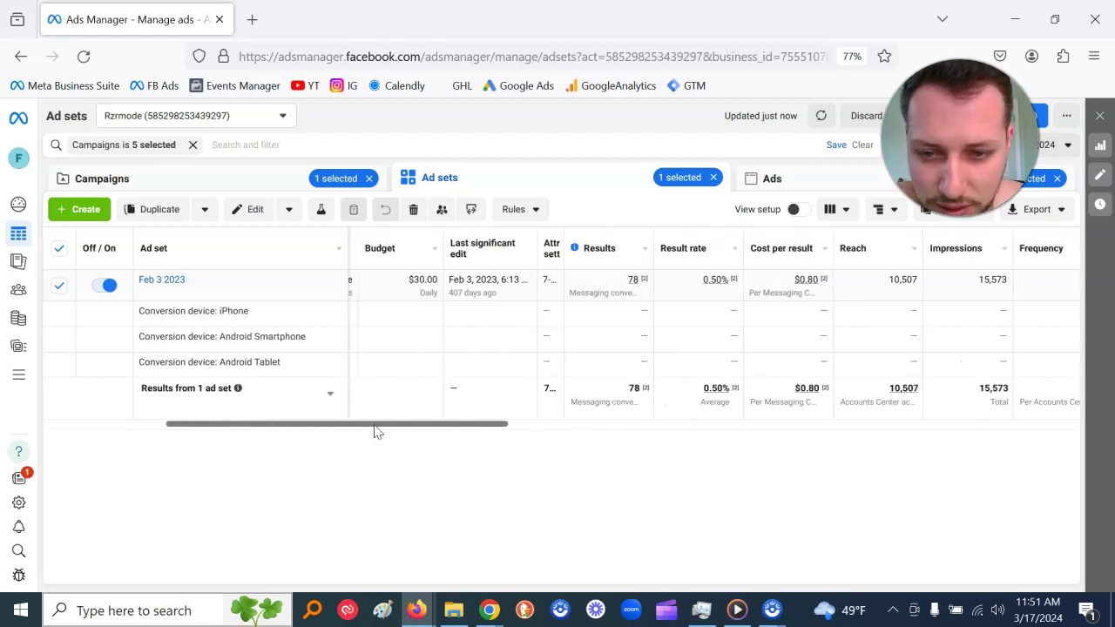
drag(354, 433, 642, 426)
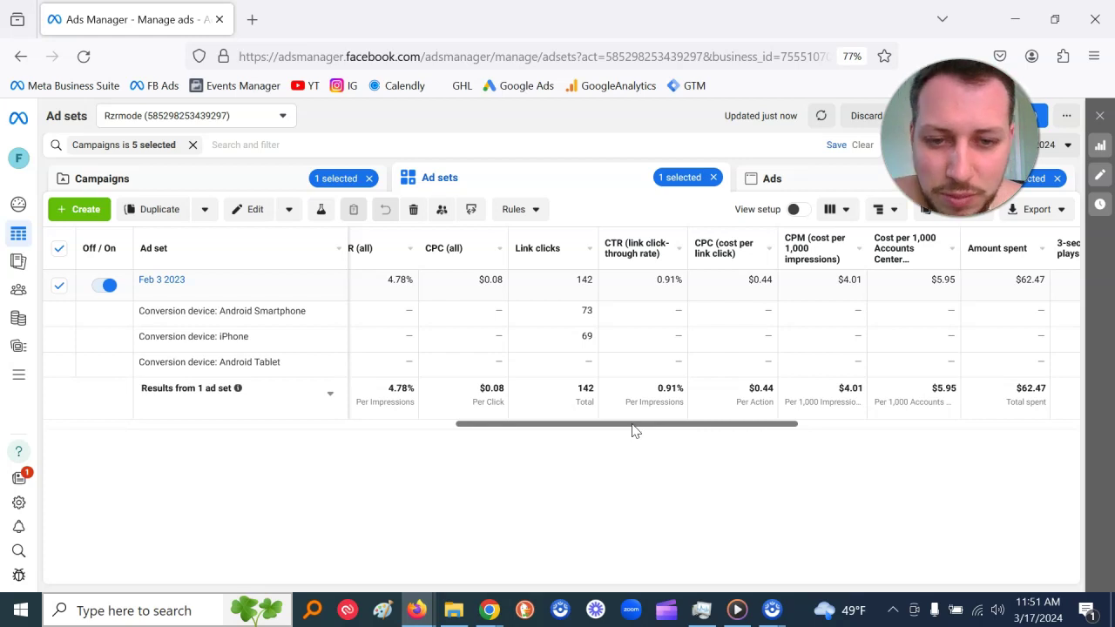
drag(634, 431, 580, 430)
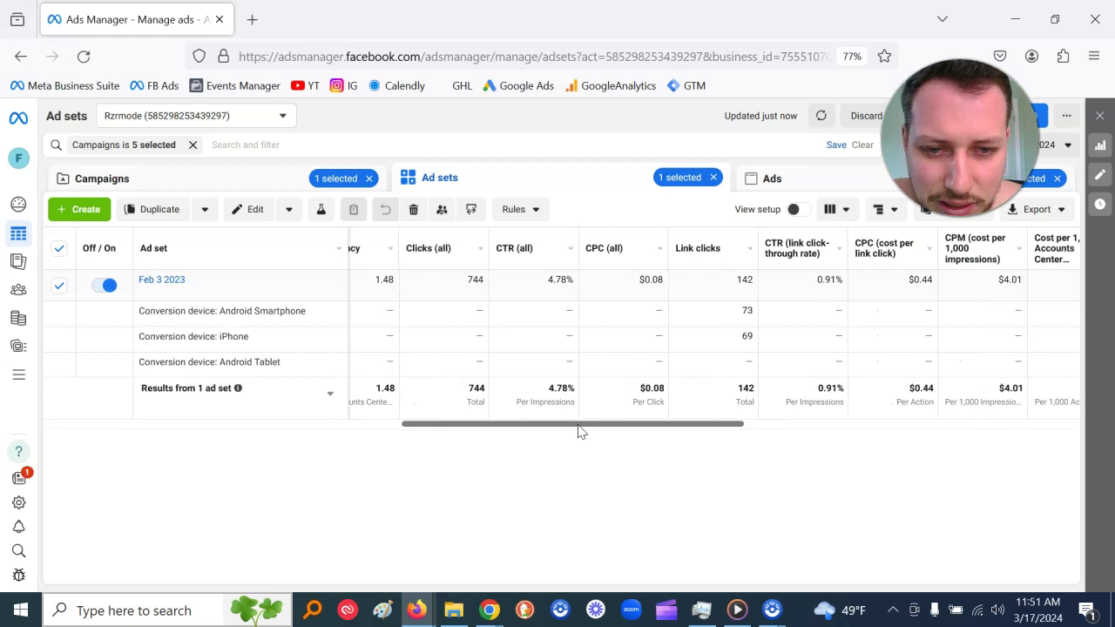
Step: Replace the Conversion device breakdown of the ad set with a breakdown by Age
click(829, 210)
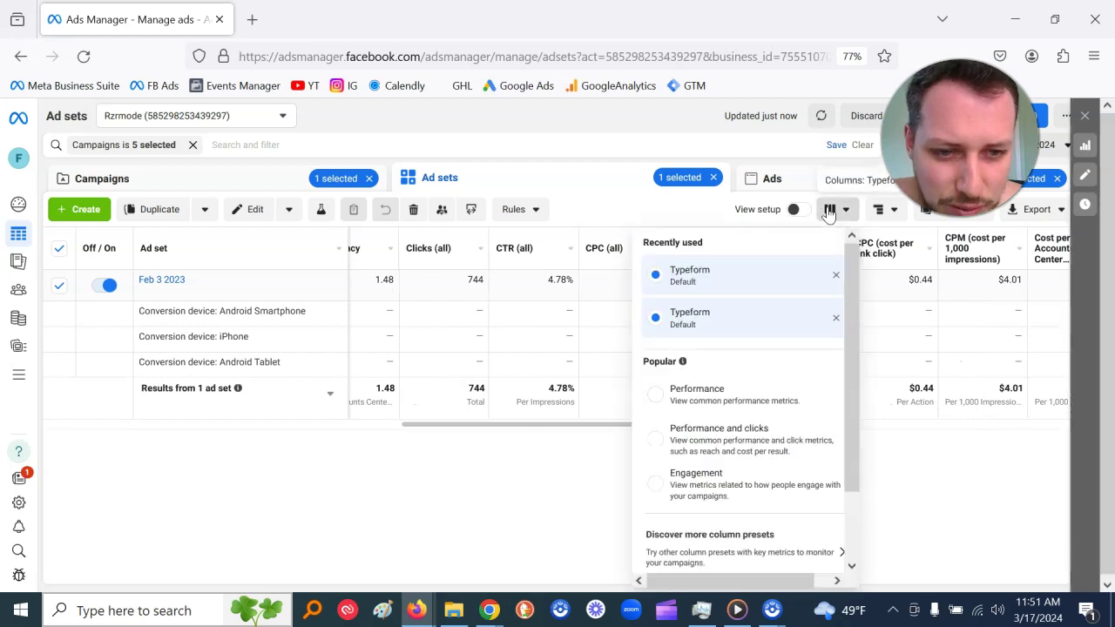
click(830, 210)
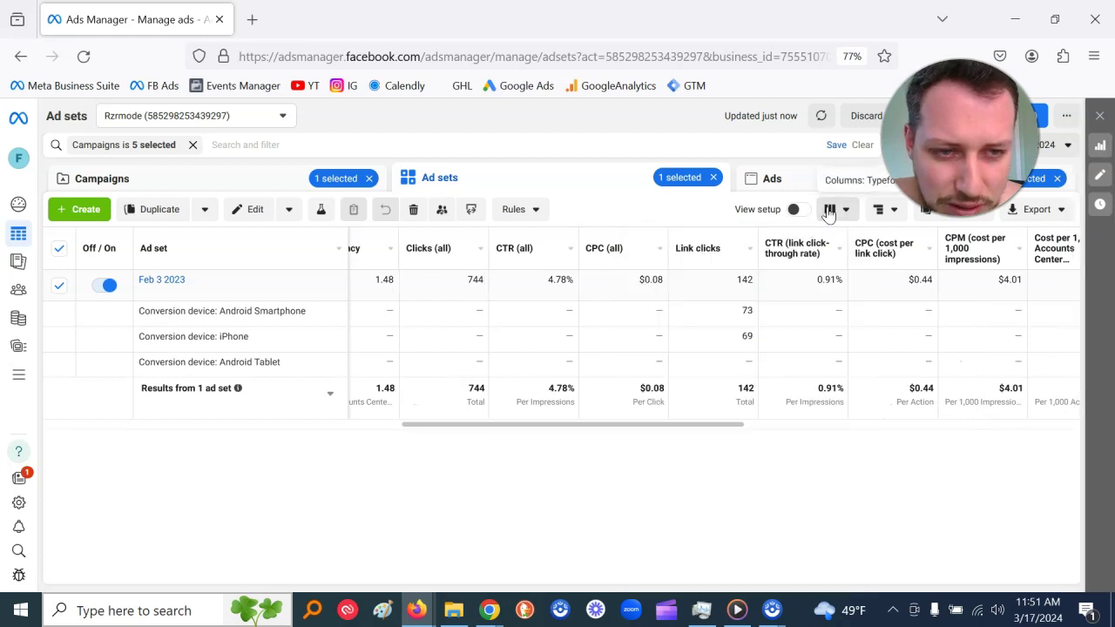
click(885, 213)
click(884, 304)
click(882, 359)
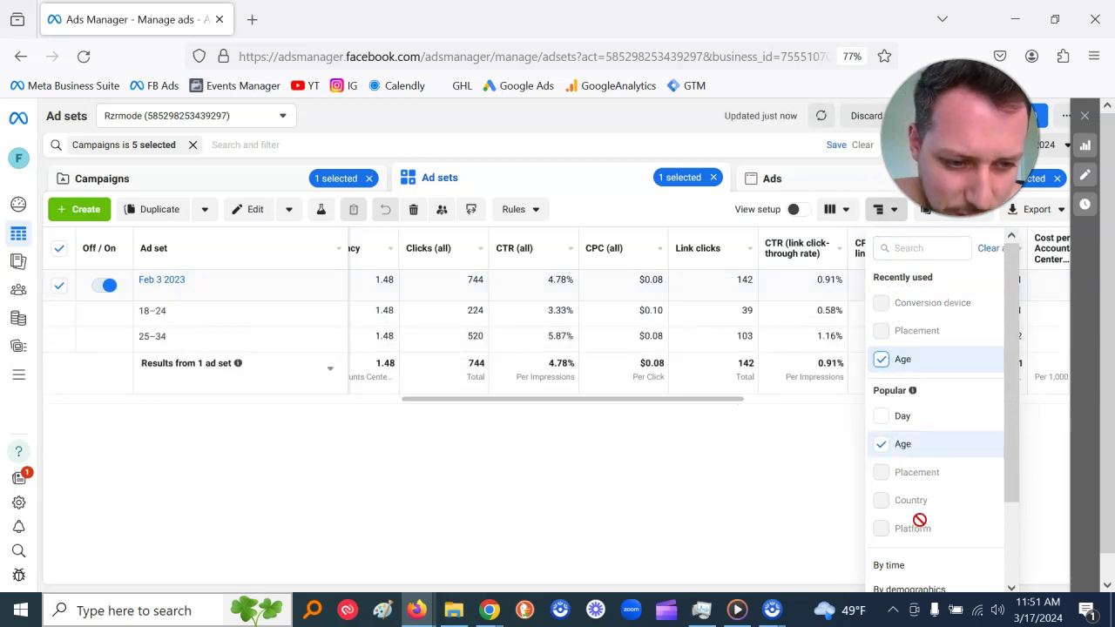
click(782, 436)
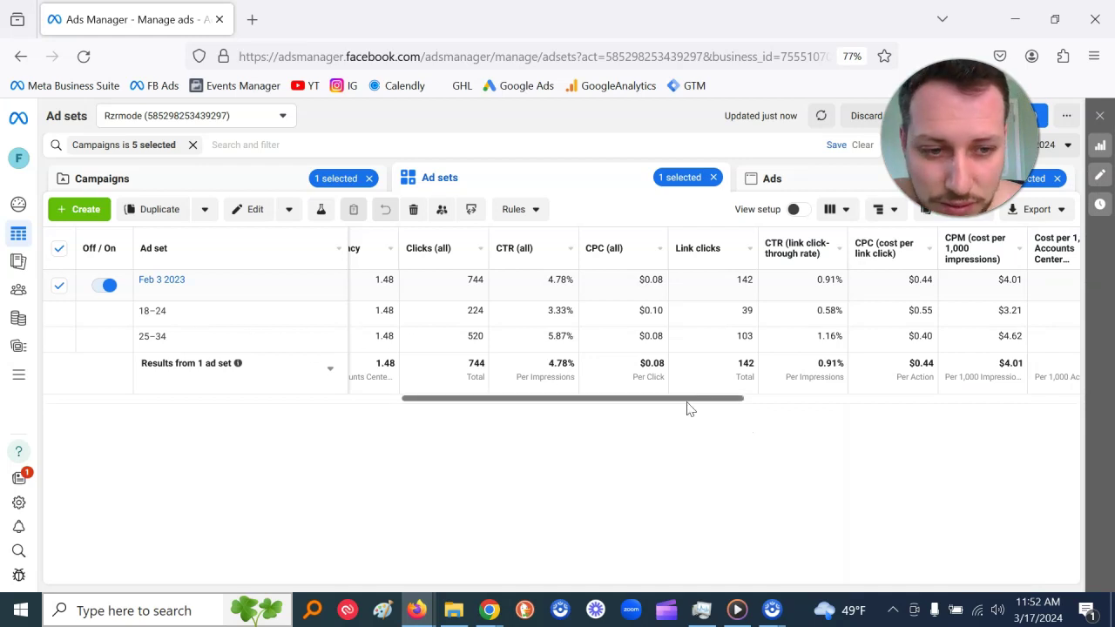
Step: Compare the 18–24 and 25–34 age groups on clicks, CTR, CPC, CPM, results, result rate and cost per result
drag(688, 405, 693, 405)
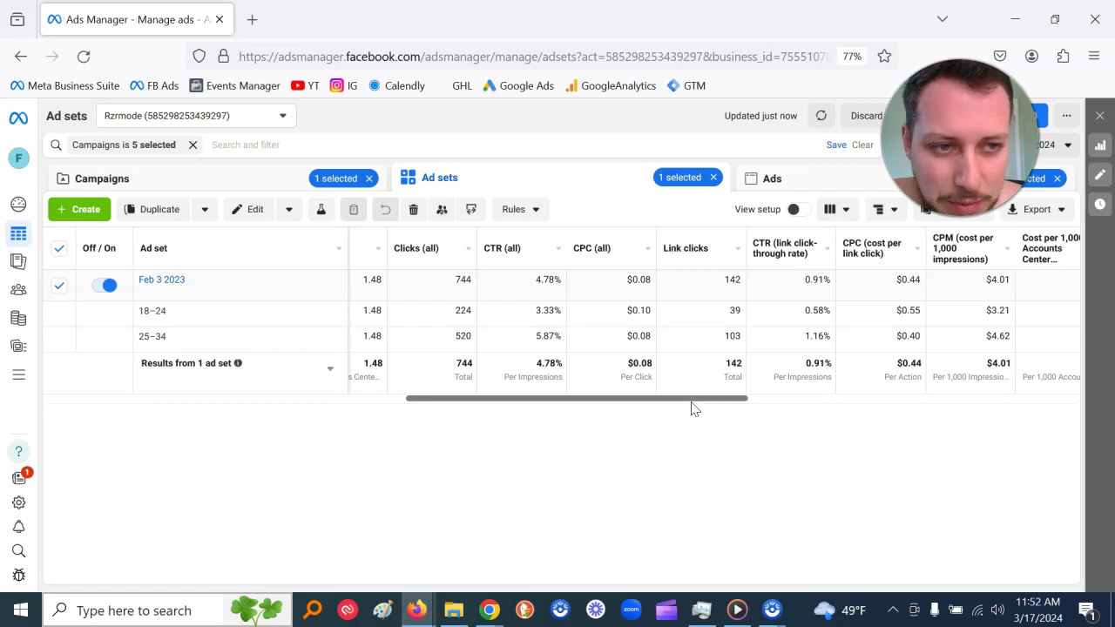
drag(693, 409, 685, 411)
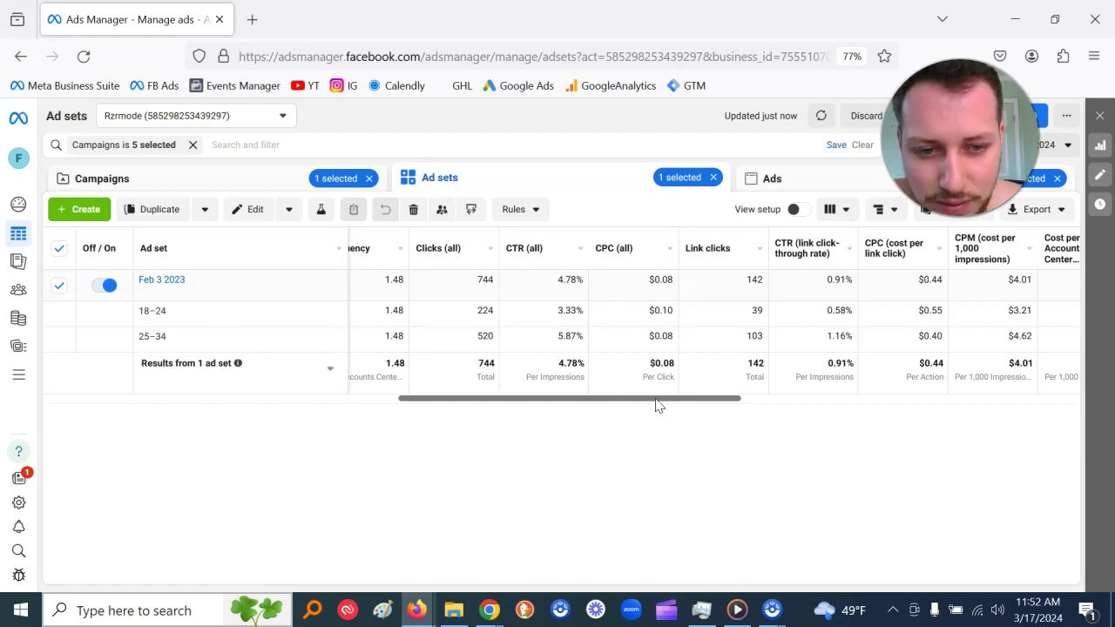
drag(659, 406, 657, 405)
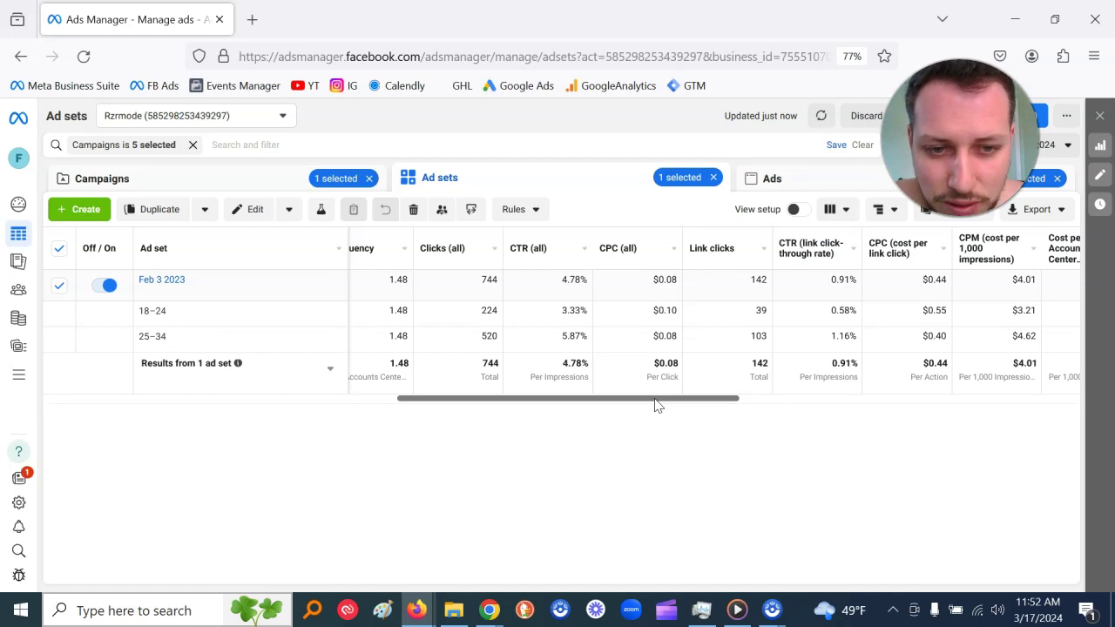
drag(669, 403, 480, 406)
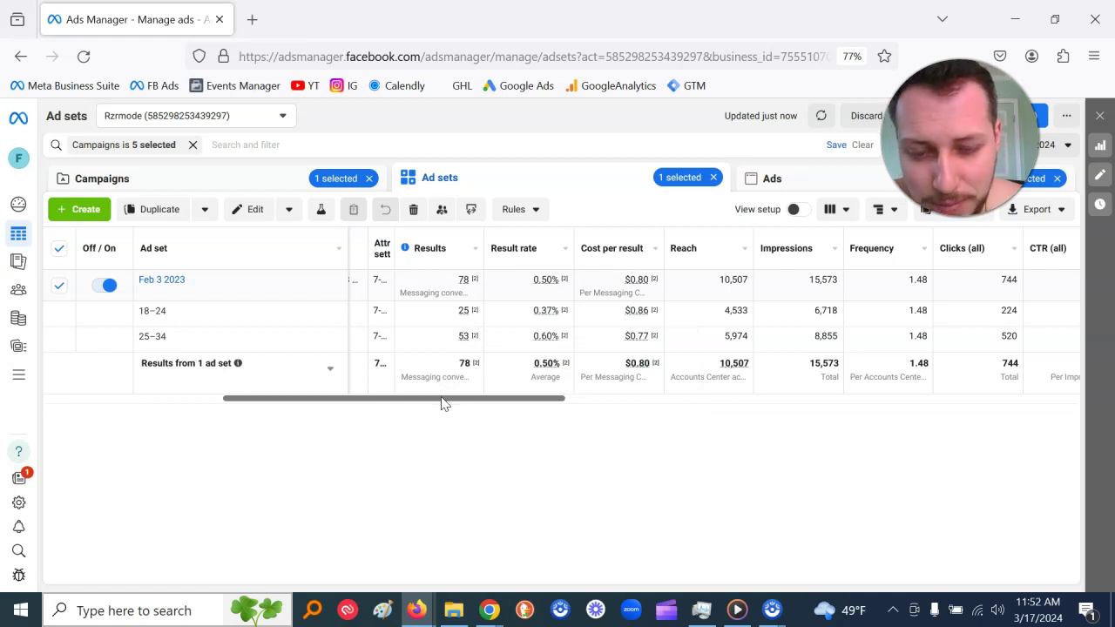
drag(442, 404, 447, 404)
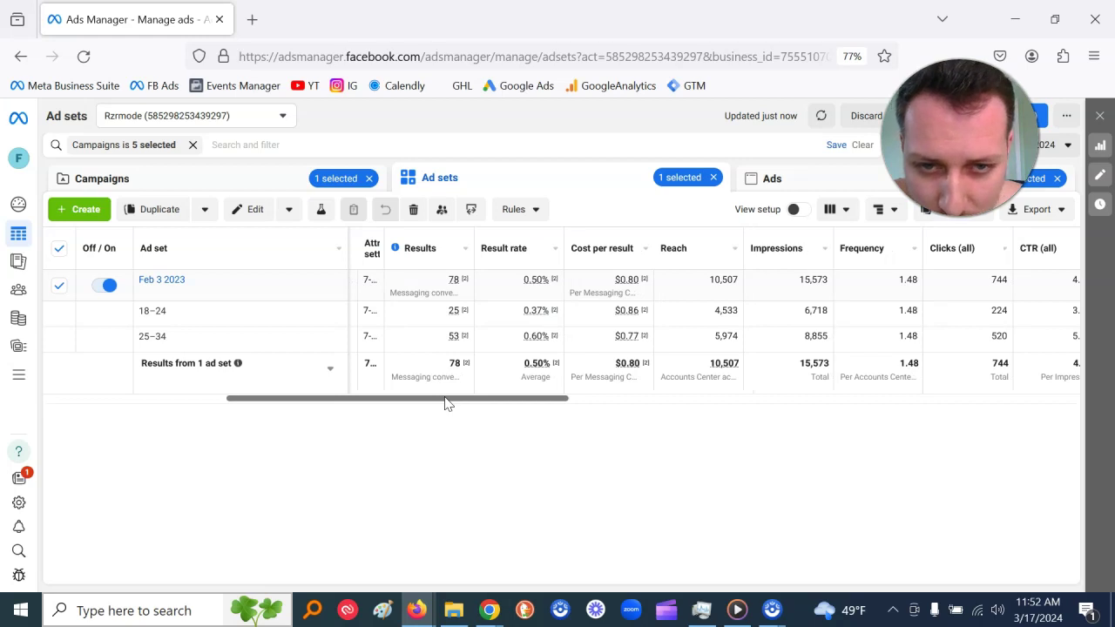
drag(447, 403, 468, 403)
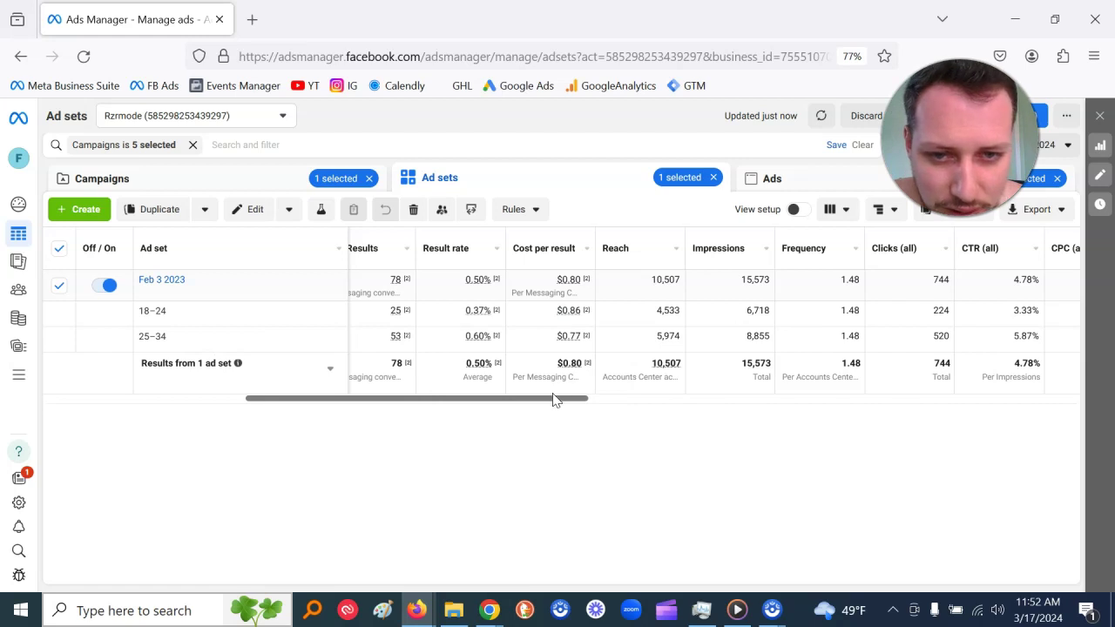
drag(535, 403, 445, 405)
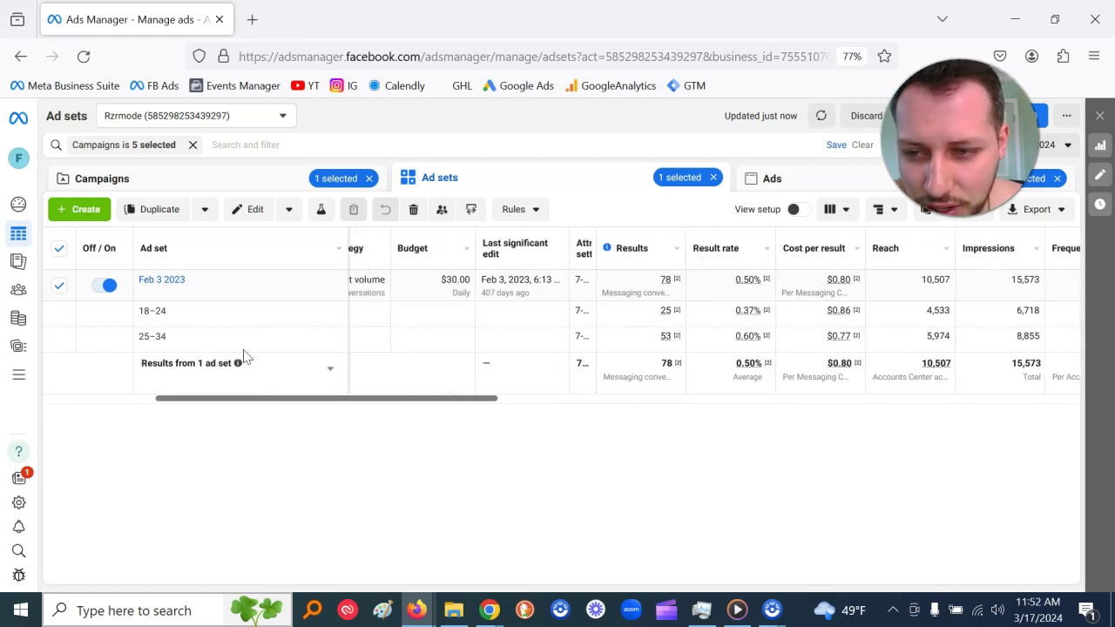
drag(462, 405, 381, 401)
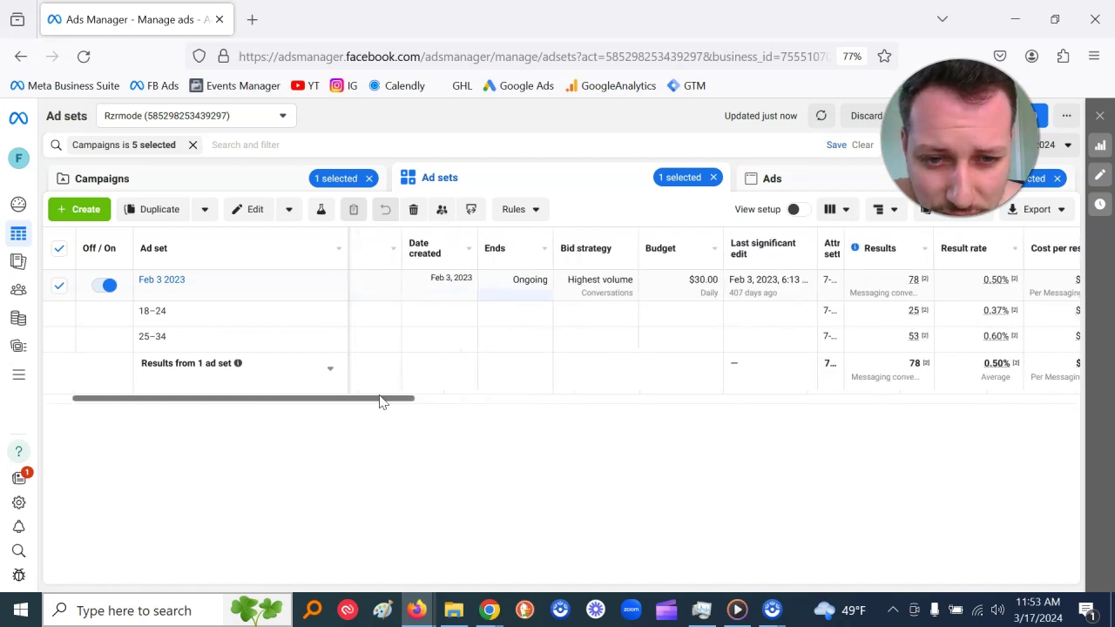
drag(380, 402, 414, 401)
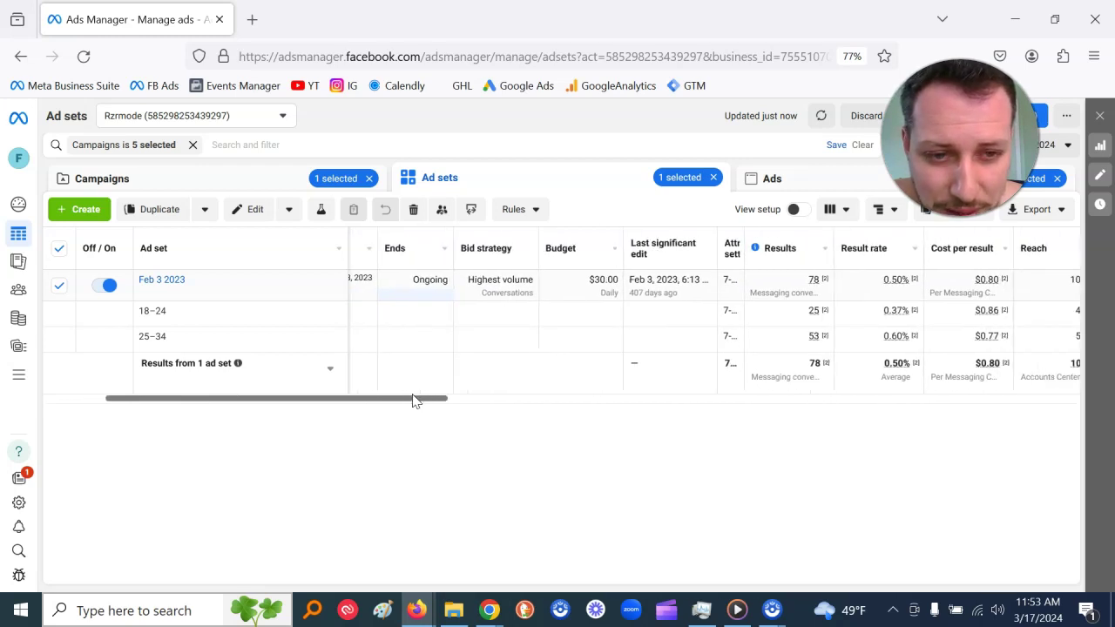
Step: Replace the Age breakdown of the ad set with a breakdown by Day and review its daily results
click(838, 209)
click(874, 214)
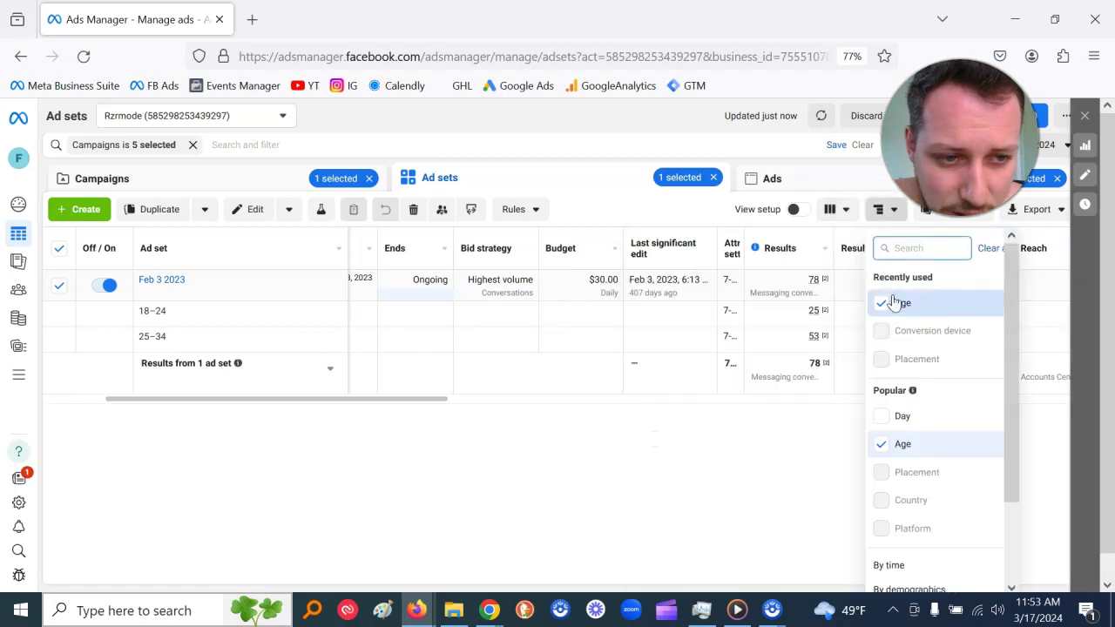
click(901, 420)
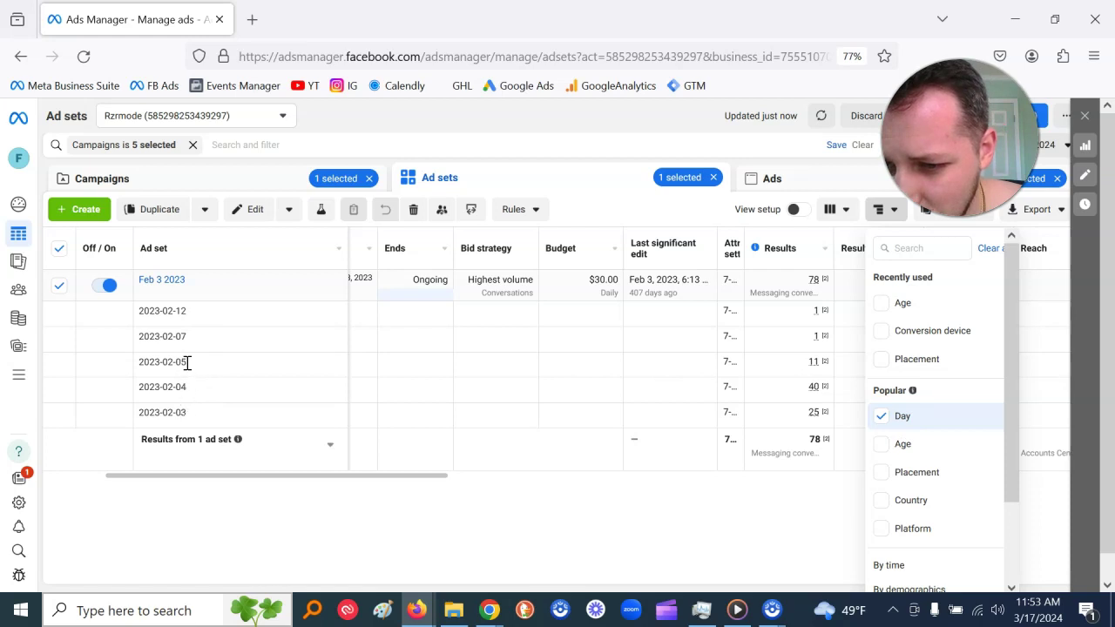
click(411, 514)
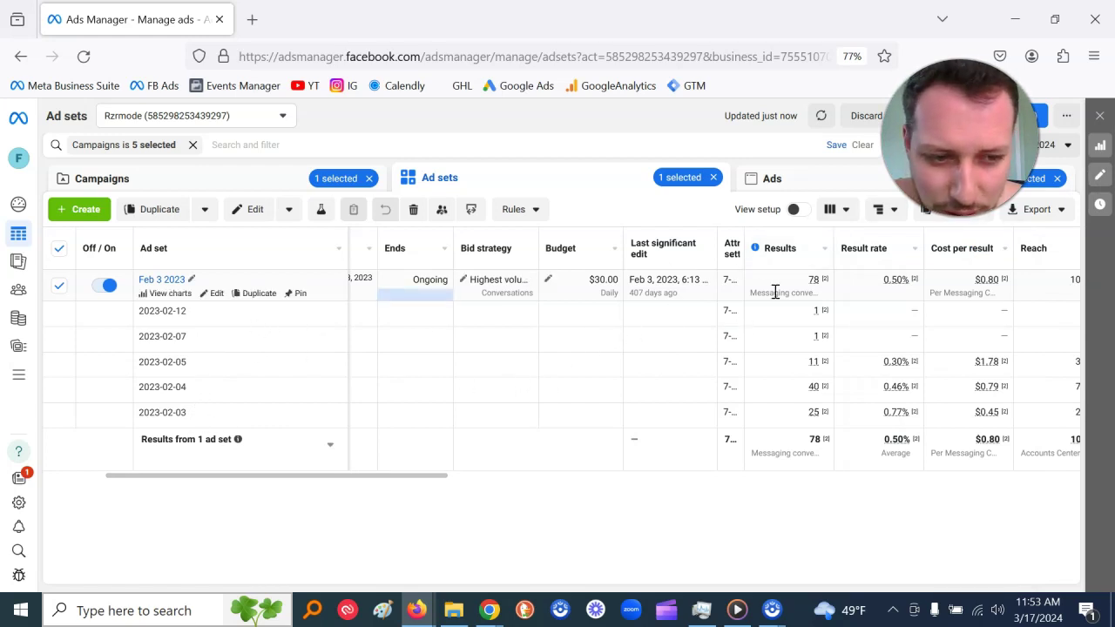
Step: Switch the ad set breakdown from Day back to Age
click(878, 213)
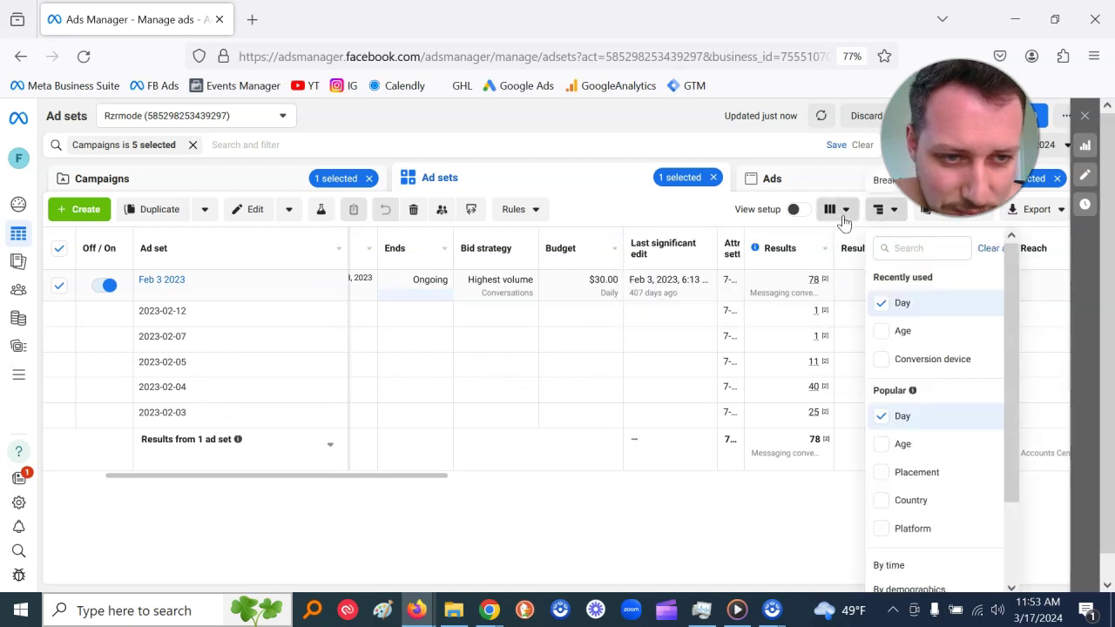
click(838, 211)
click(878, 216)
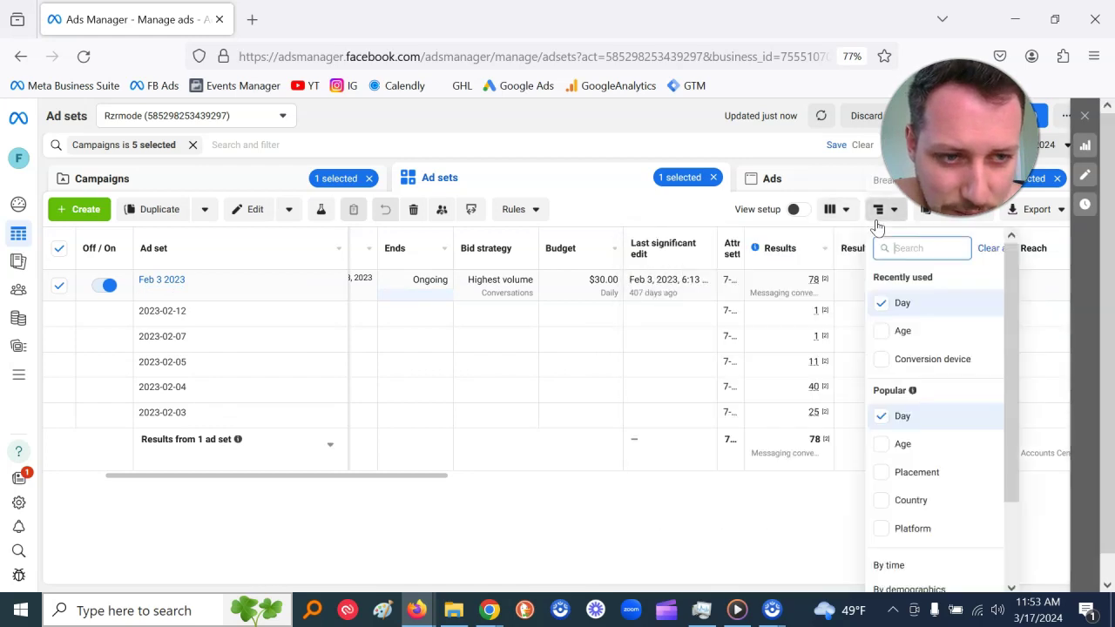
click(889, 336)
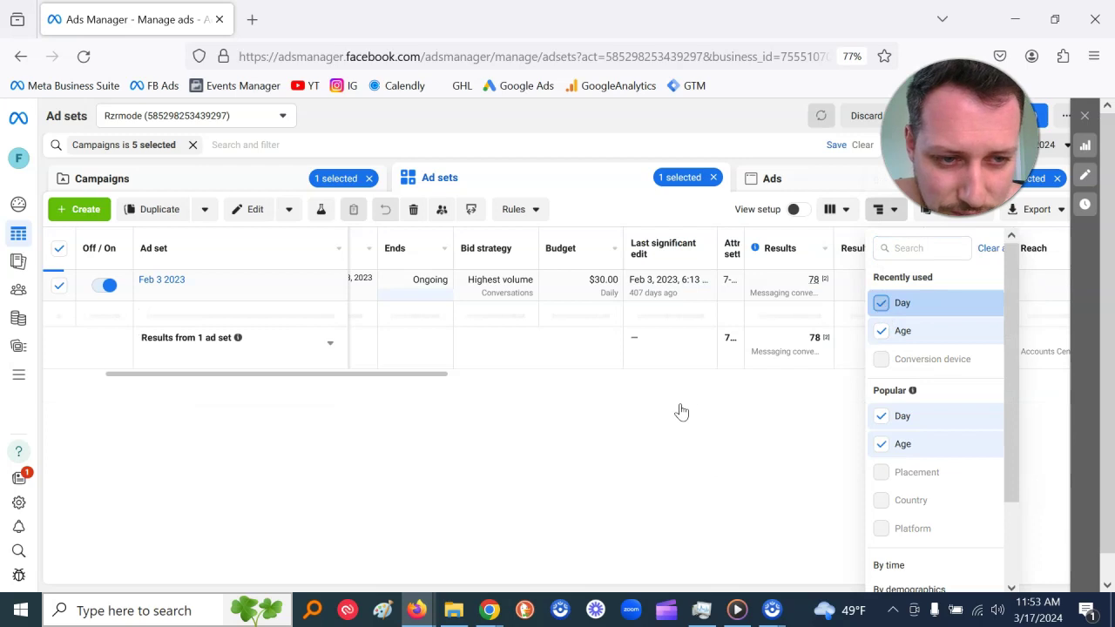
click(425, 402)
Step: Compare the 18–24 and 25–34 age groups on results, cost per result, reach, impressions, frequency, clicks, link CTR and CPC
drag(418, 404, 527, 407)
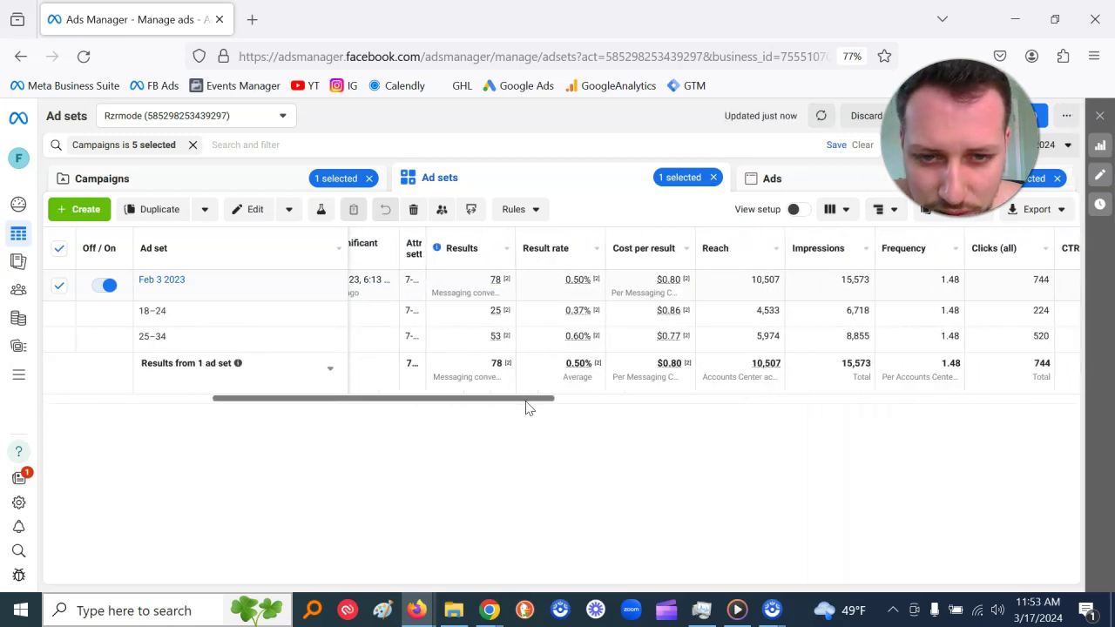
mouse_move(495, 336)
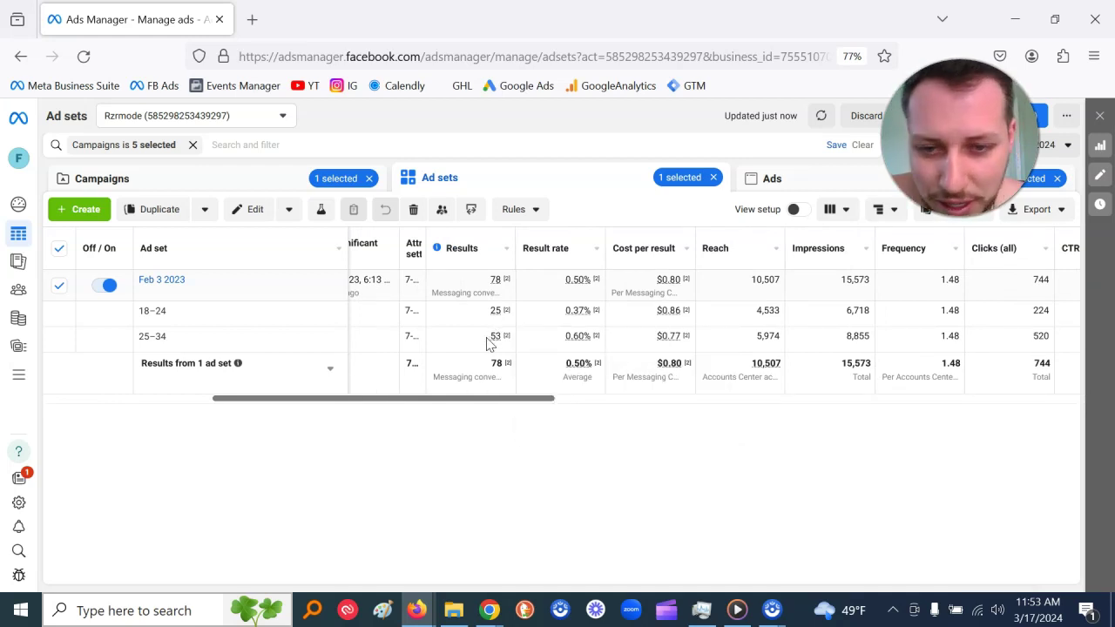
drag(489, 403, 505, 403)
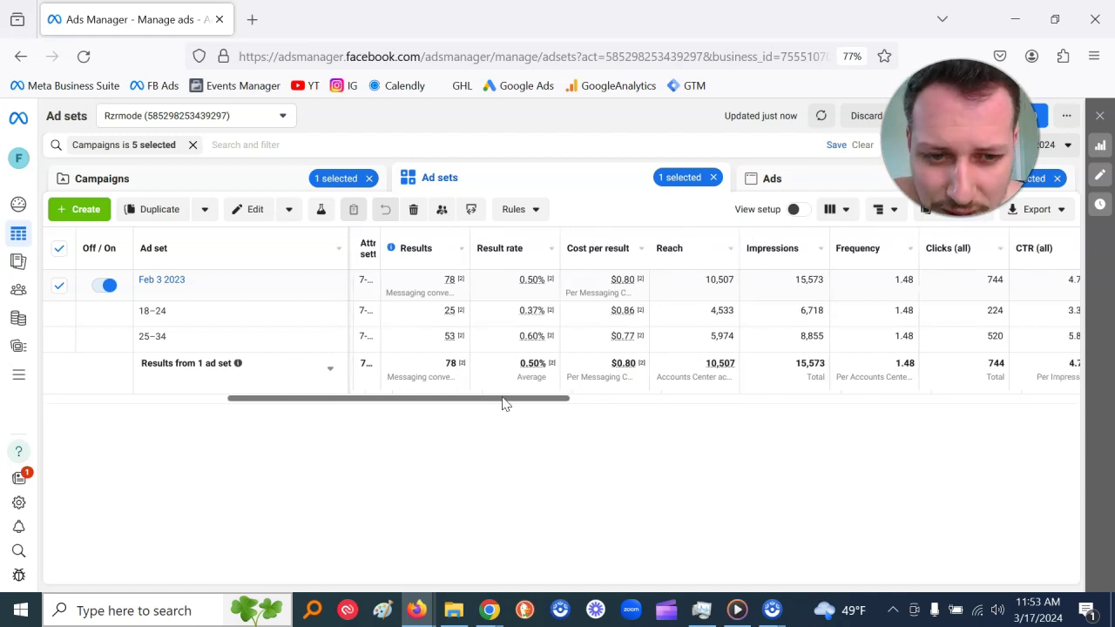
drag(503, 403, 600, 403)
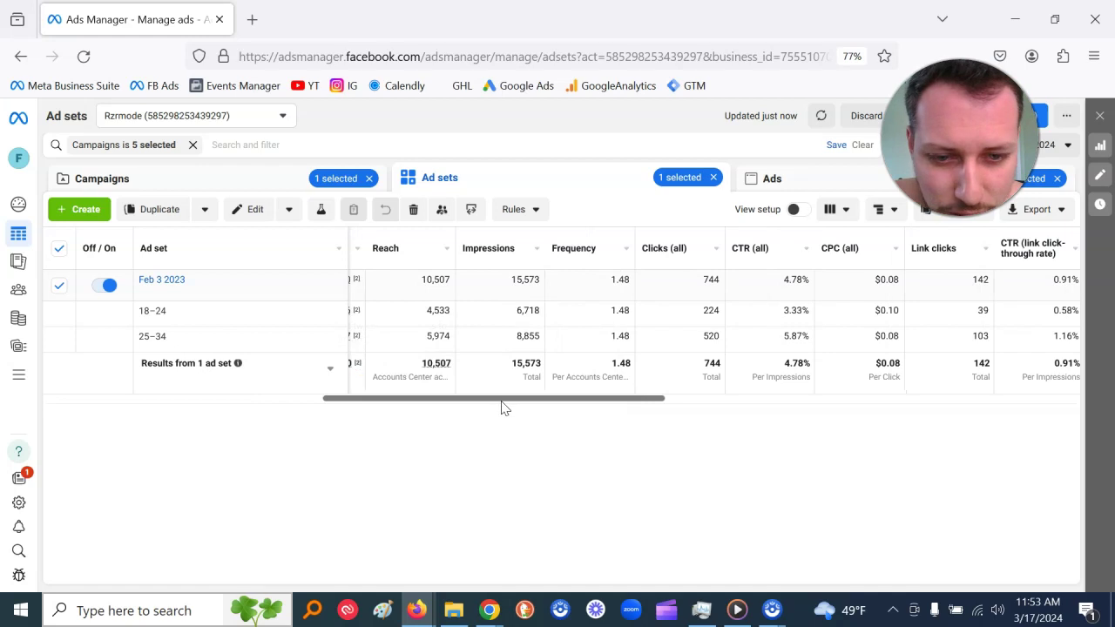
drag(501, 405, 508, 407)
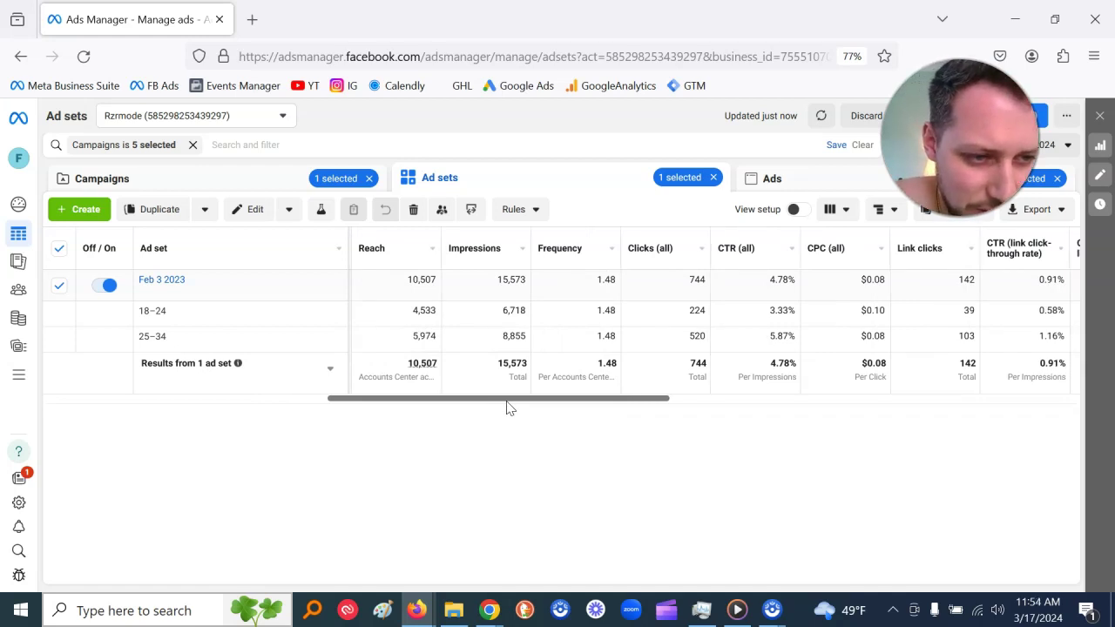
drag(510, 408, 581, 411)
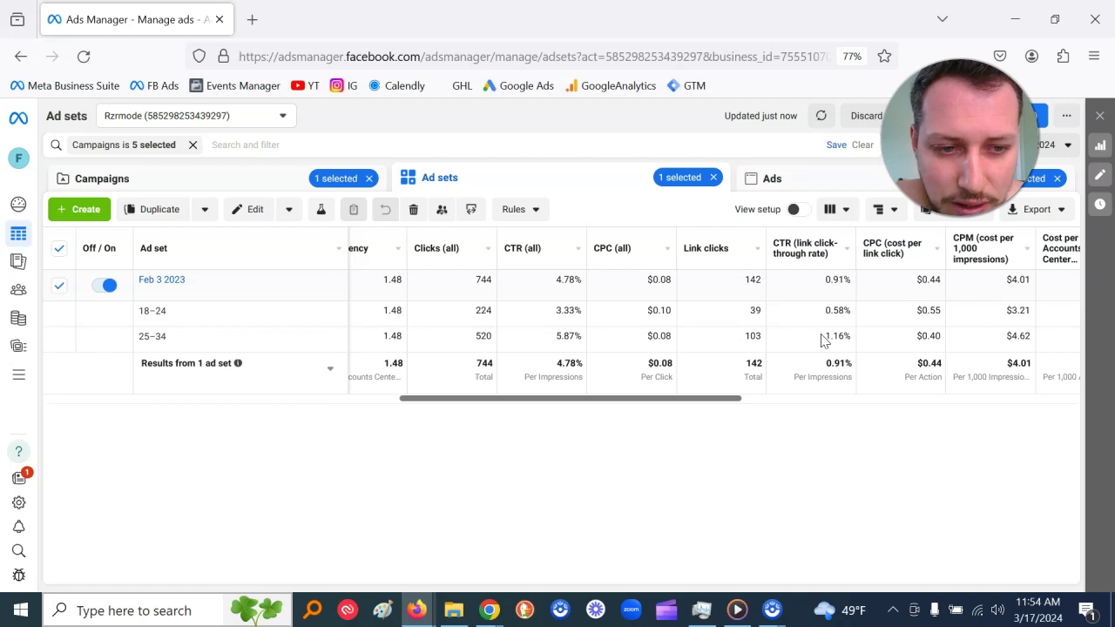
drag(824, 336, 845, 336)
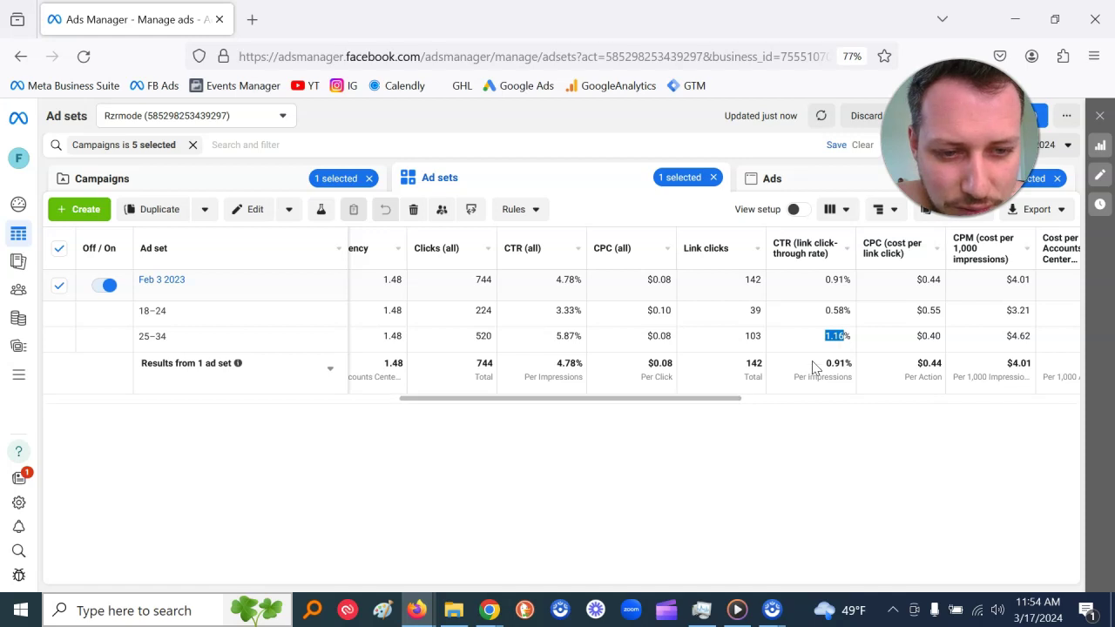
drag(667, 406, 677, 405)
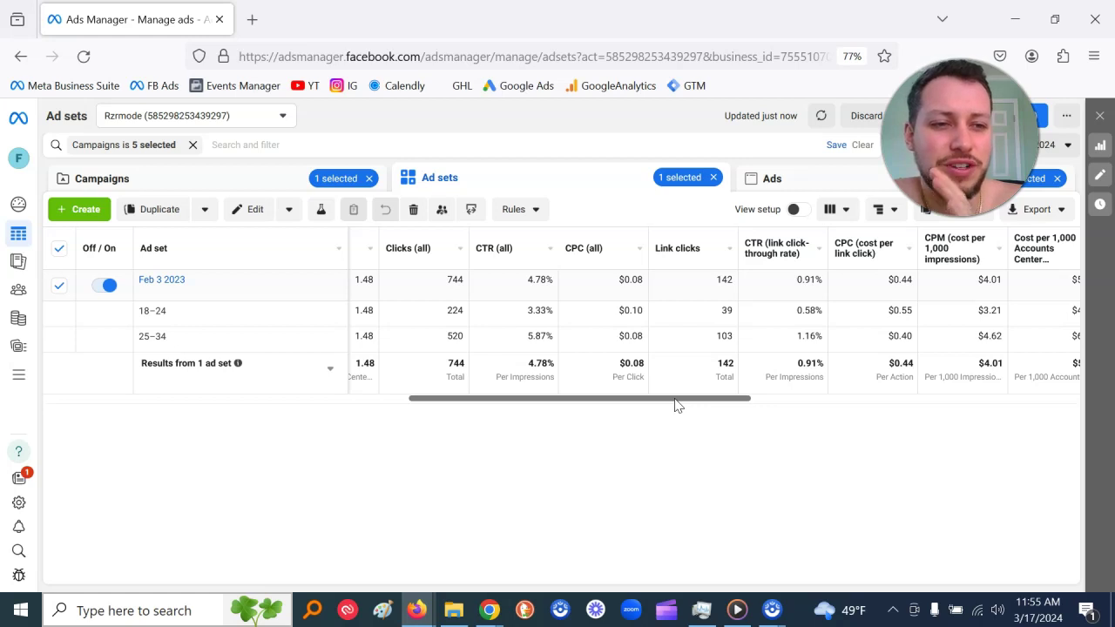
Step: Compare both age groups on amount spent, 3-second video plays, 3s Video View Rate, cost per 3-second play and average play time
drag(678, 405, 754, 405)
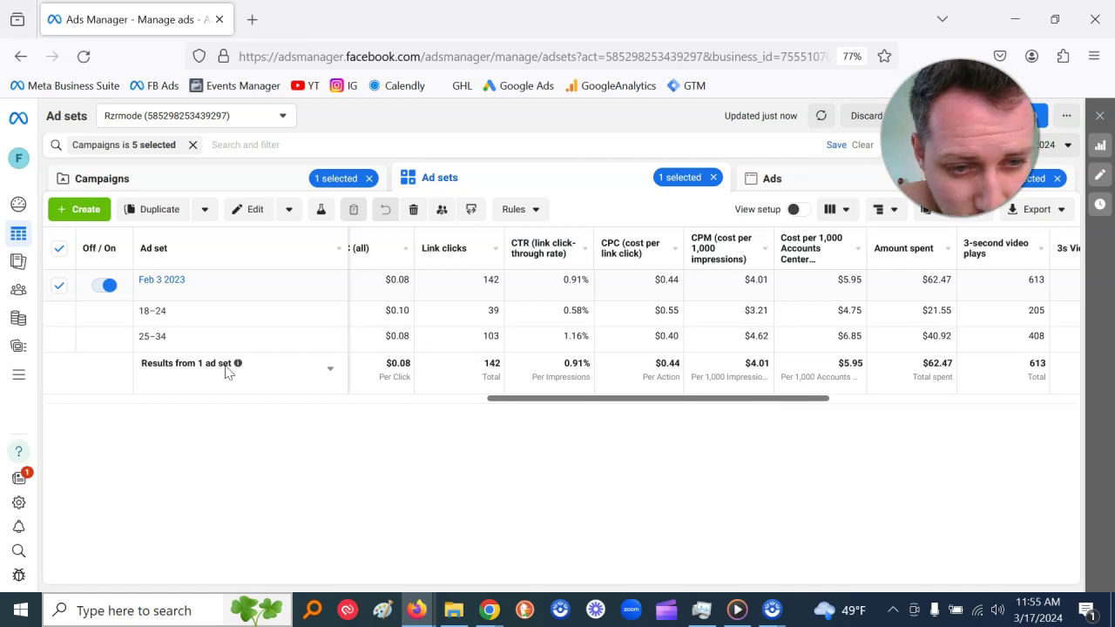
drag(818, 403, 910, 406)
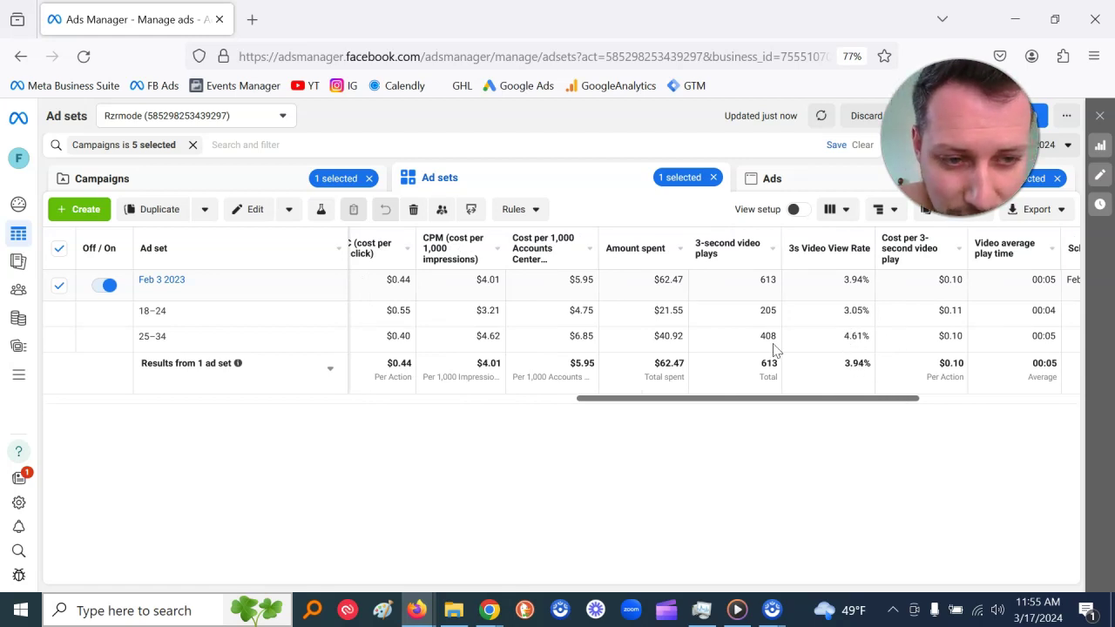
drag(167, 335, 143, 338)
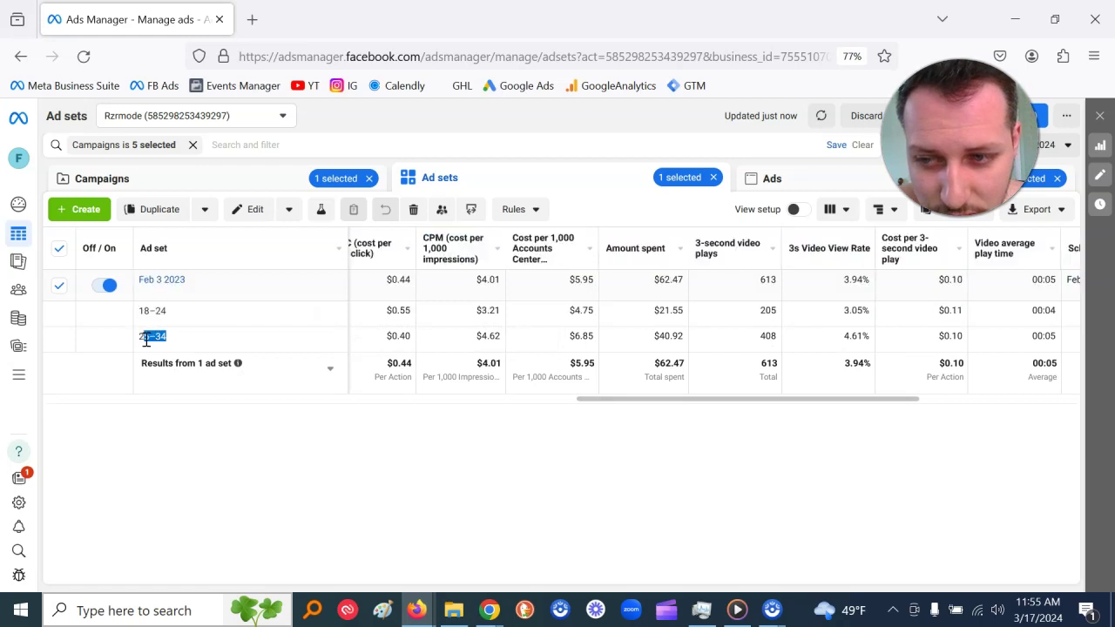
drag(834, 407, 865, 407)
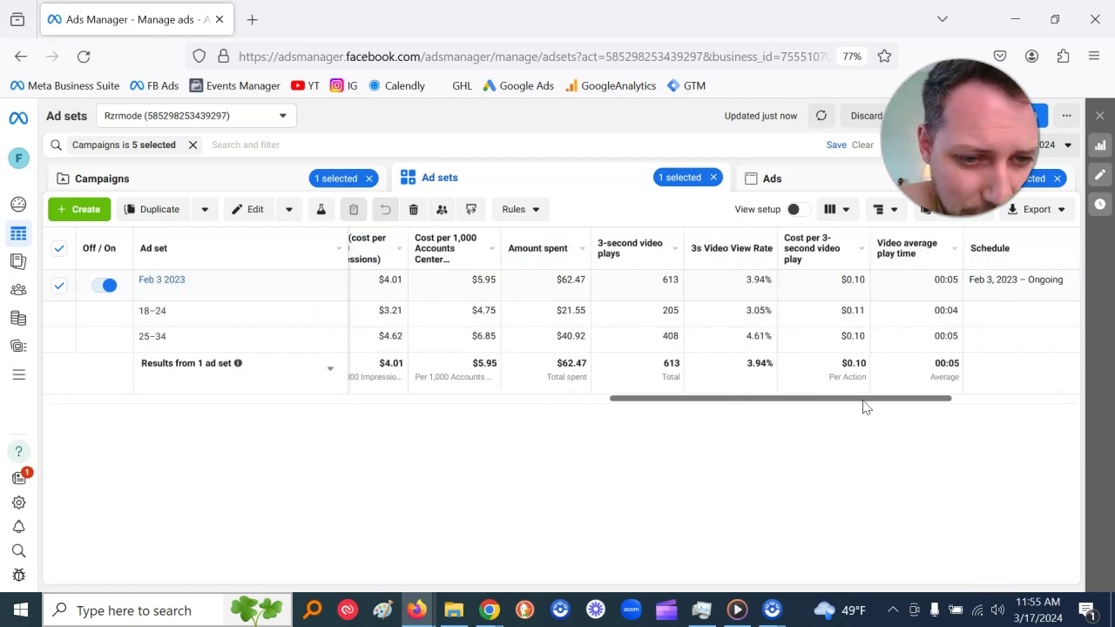
drag(772, 335, 751, 339)
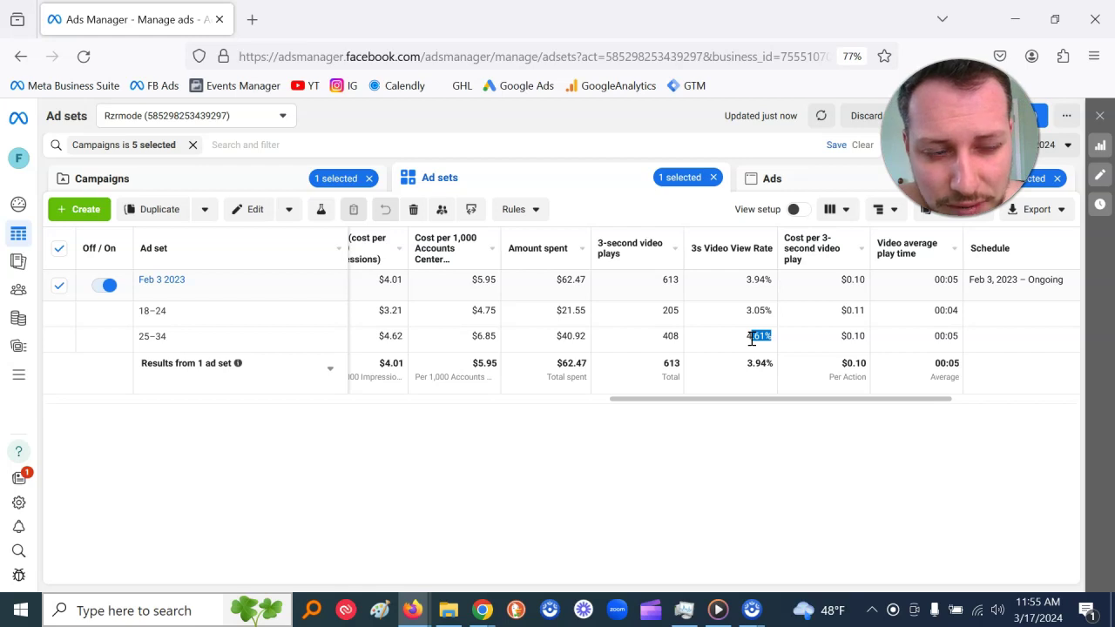
drag(784, 403, 787, 403)
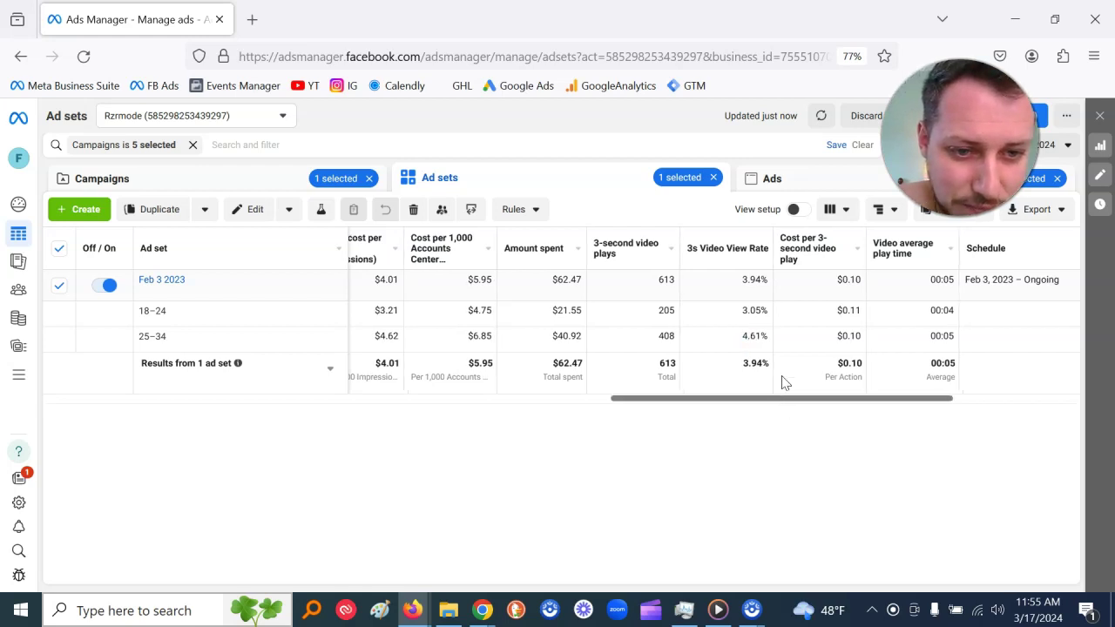
mouse_move(742, 336)
mouse_down()
mouse_move(765, 337)
mouse_move(745, 338)
mouse_up()
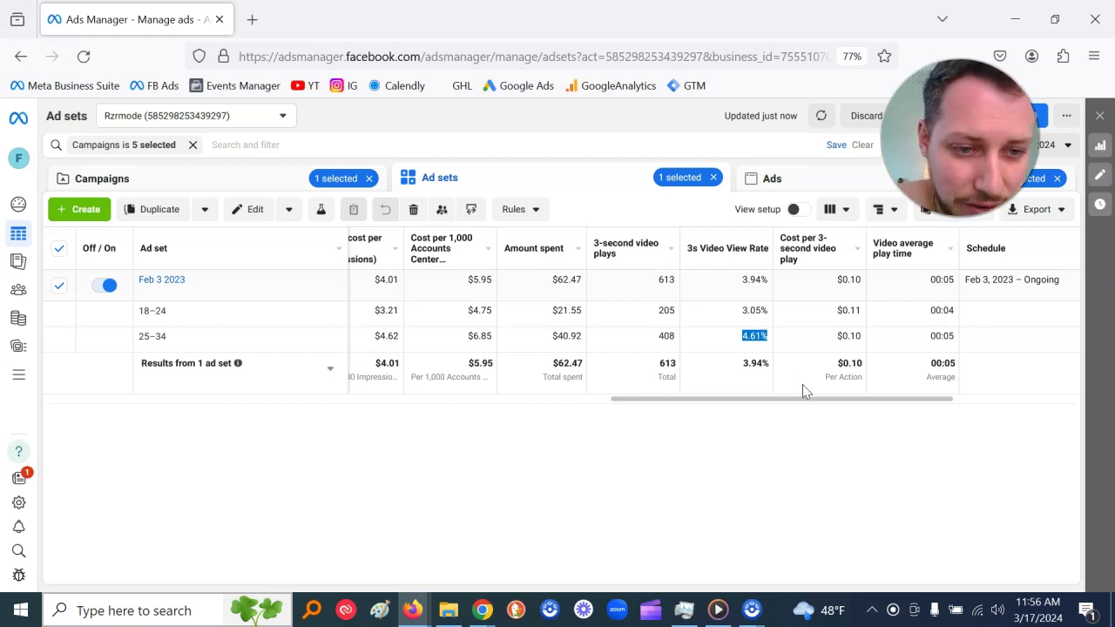
drag(797, 402, 889, 406)
mouse_move(547, 336)
mouse_down()
mouse_move(508, 341)
mouse_move(525, 338)
mouse_up()
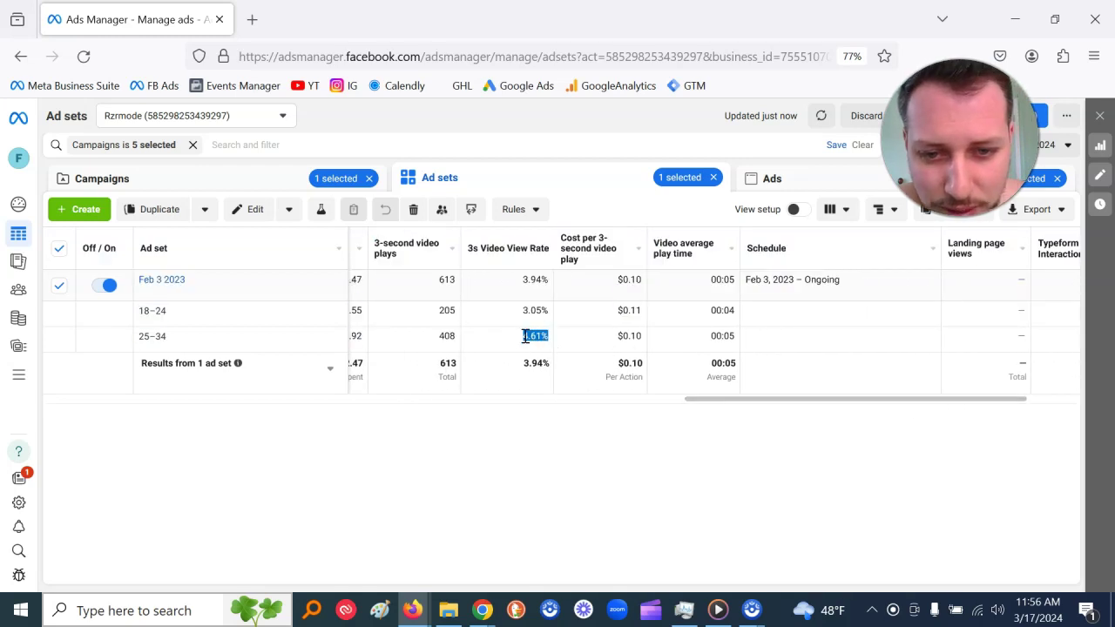
mouse_move(802, 406)
mouse_down()
mouse_move(875, 409)
mouse_move(797, 408)
mouse_up()
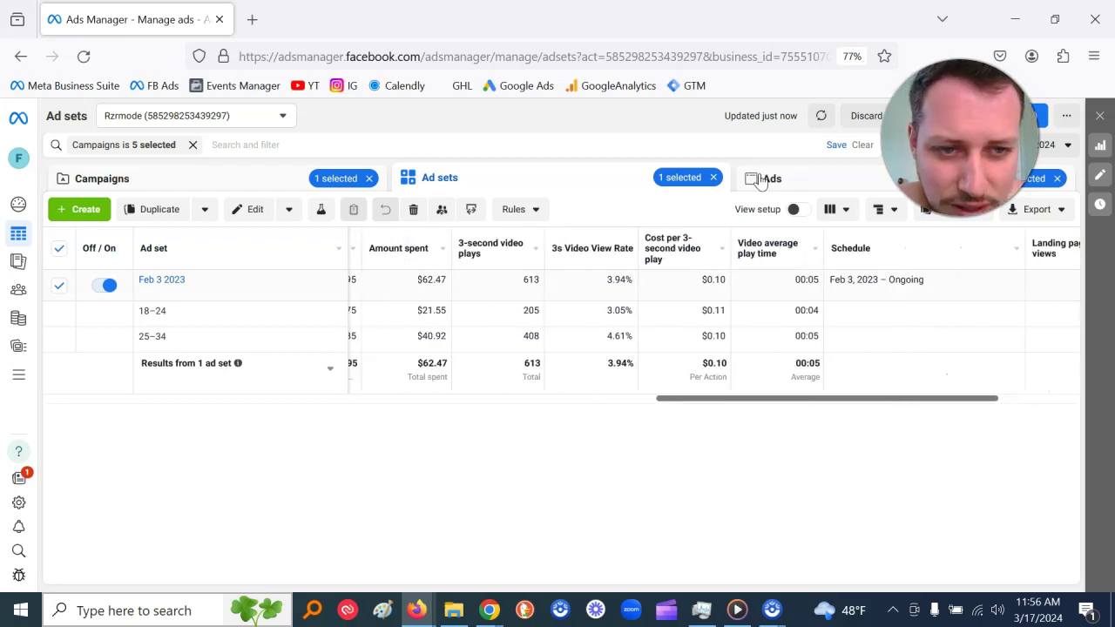
Step: At the ad level, select PS4 alongside Vid1 and filter the list to these two selected ads
click(760, 179)
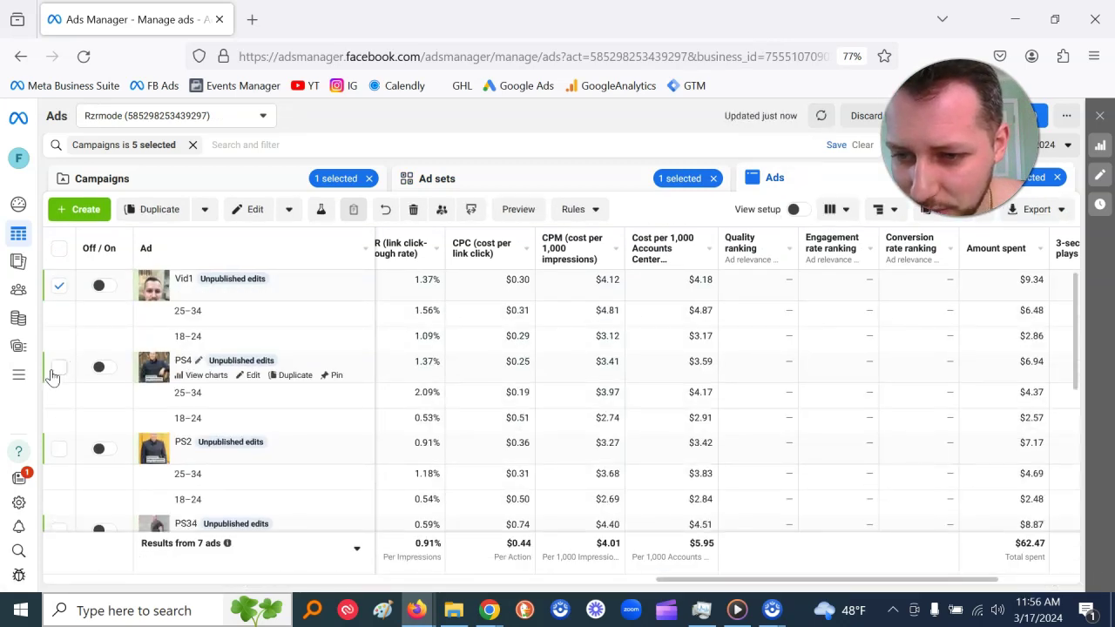
click(59, 367)
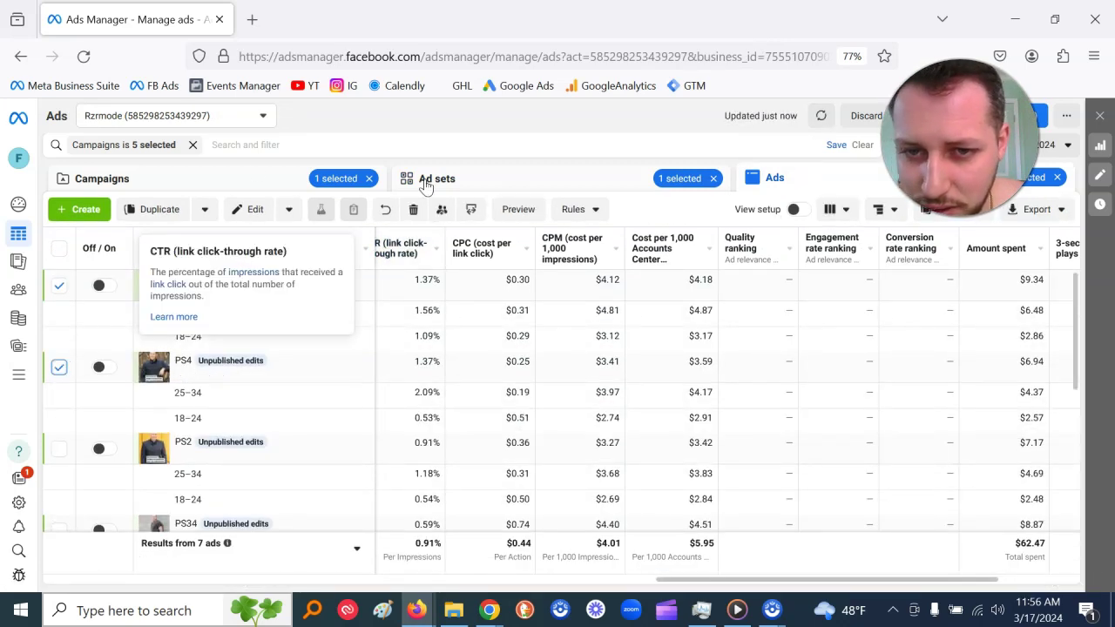
click(271, 145)
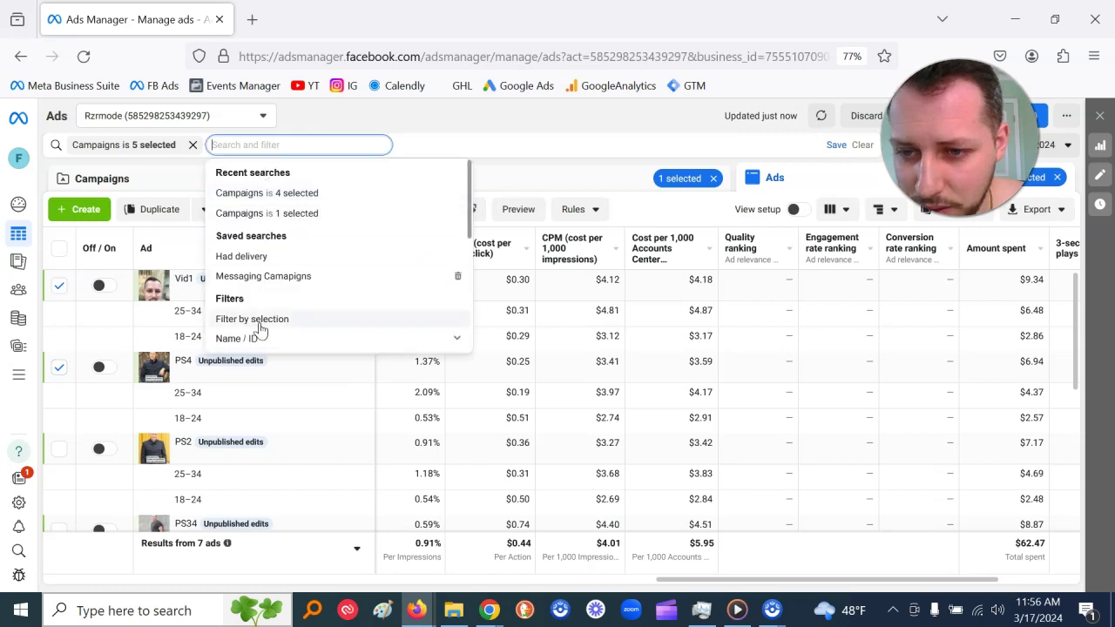
click(260, 319)
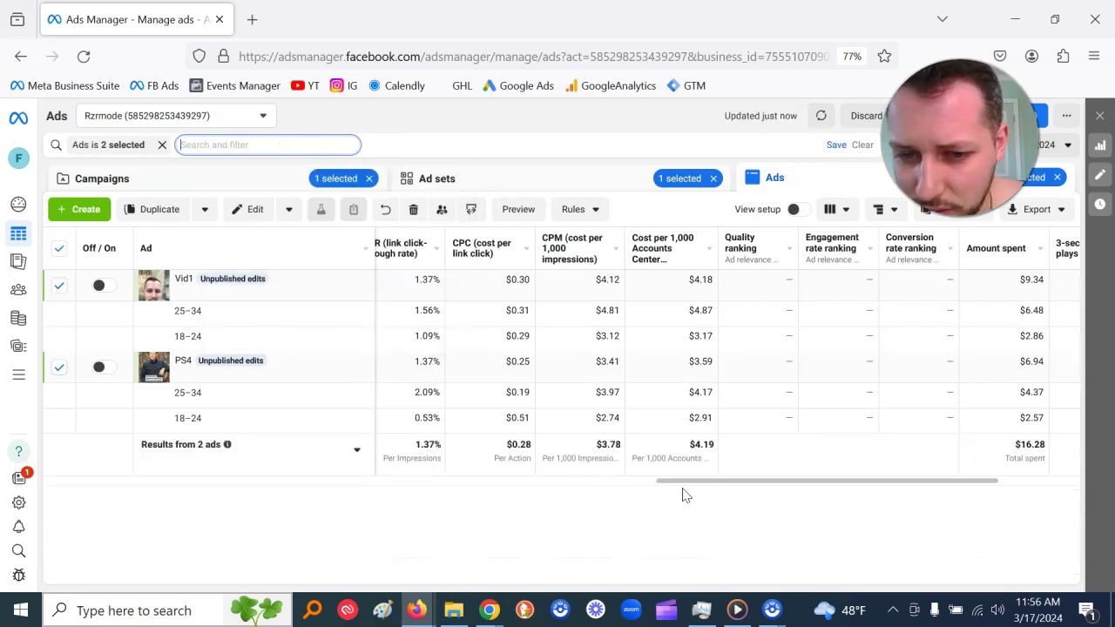
Step: Compare the 25–34 and 18–24 rows of Vid1 and PS4 on results, result rate and cost per result
drag(721, 488, 419, 493)
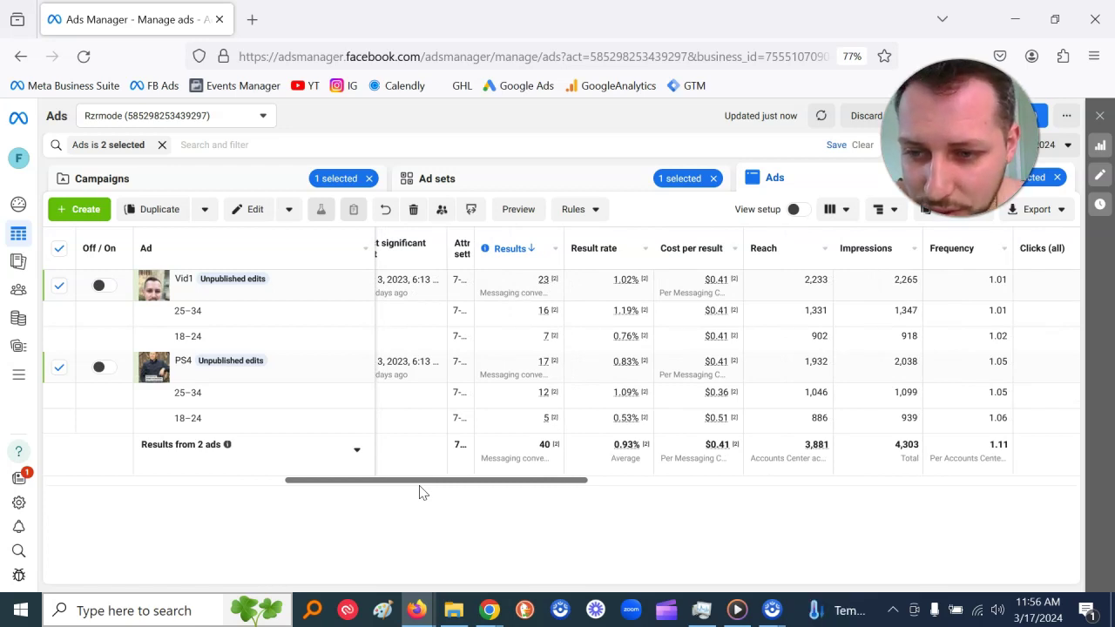
drag(419, 493, 421, 493)
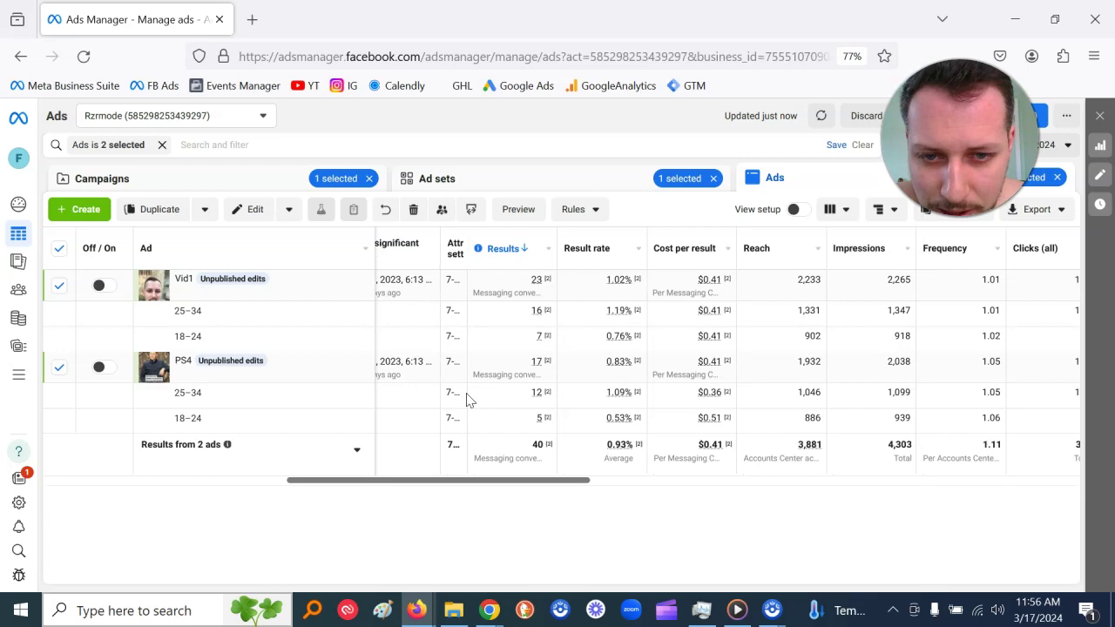
mouse_move(523, 347)
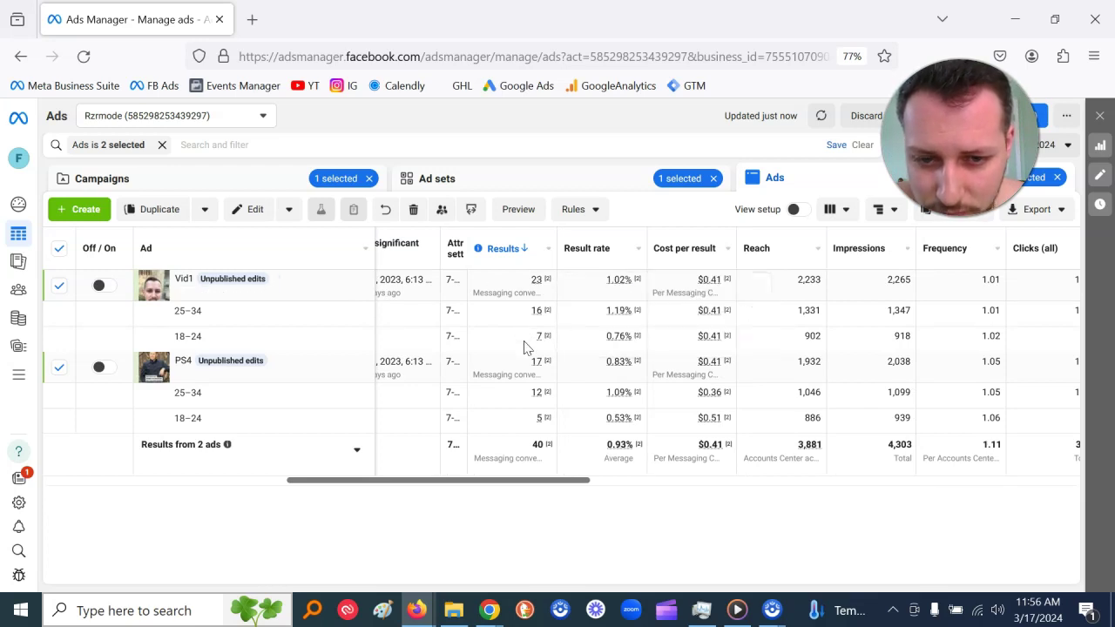
drag(177, 307, 201, 310)
click(202, 312)
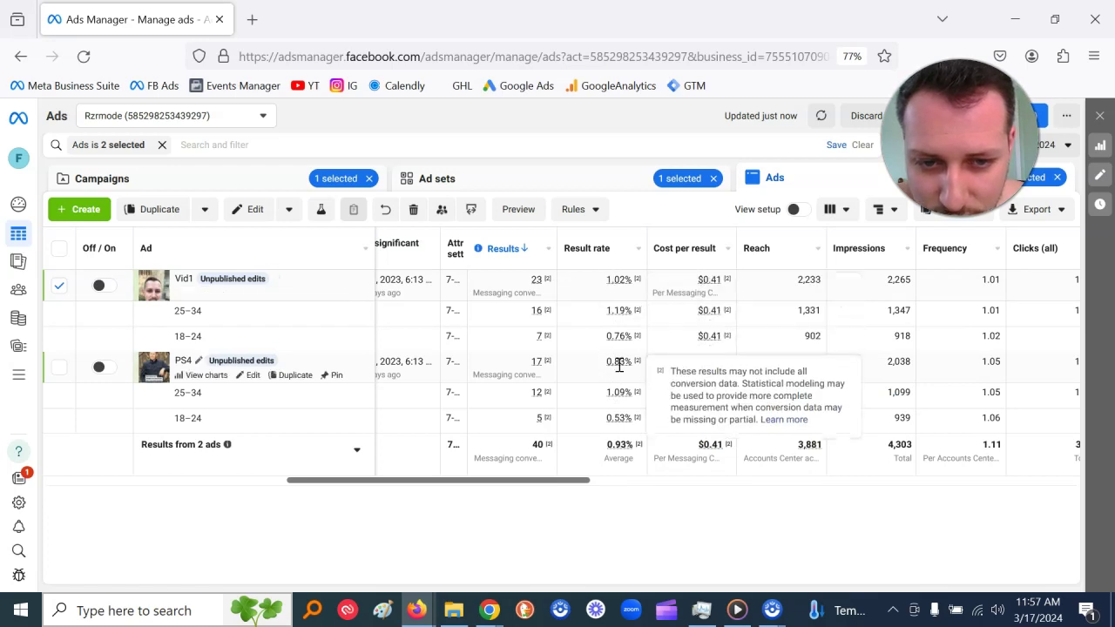
drag(573, 485, 575, 485)
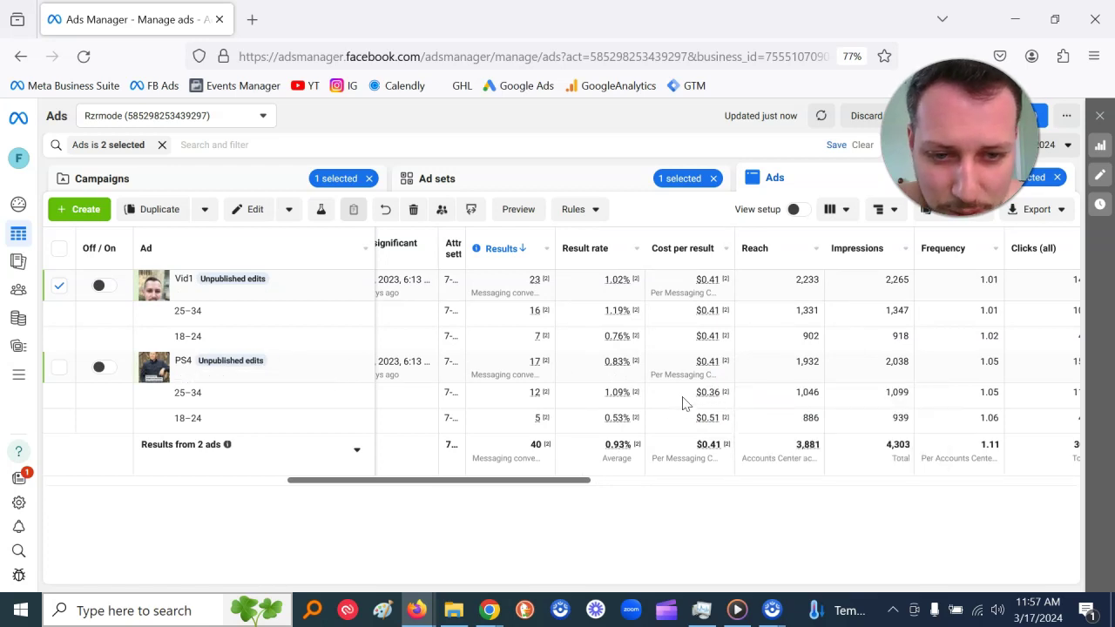
Step: Compare Vid1 and PS4 per age group on clicks, CTR, CPC and link clicks, focusing on PS4's 25–34 CTR
drag(570, 486, 706, 479)
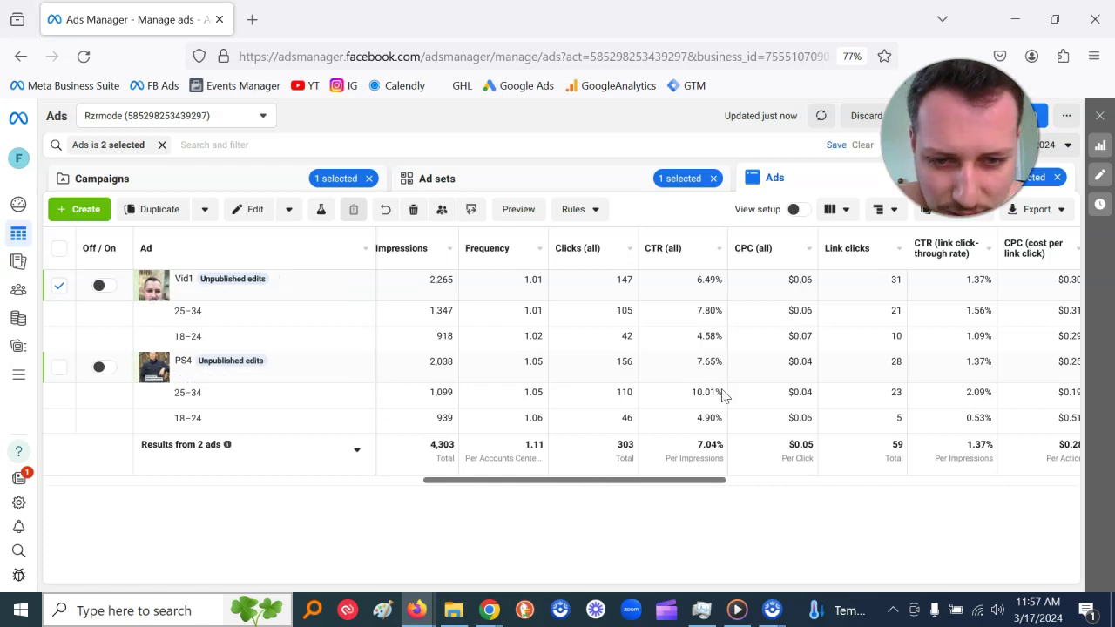
drag(723, 397, 697, 394)
drag(693, 484, 705, 488)
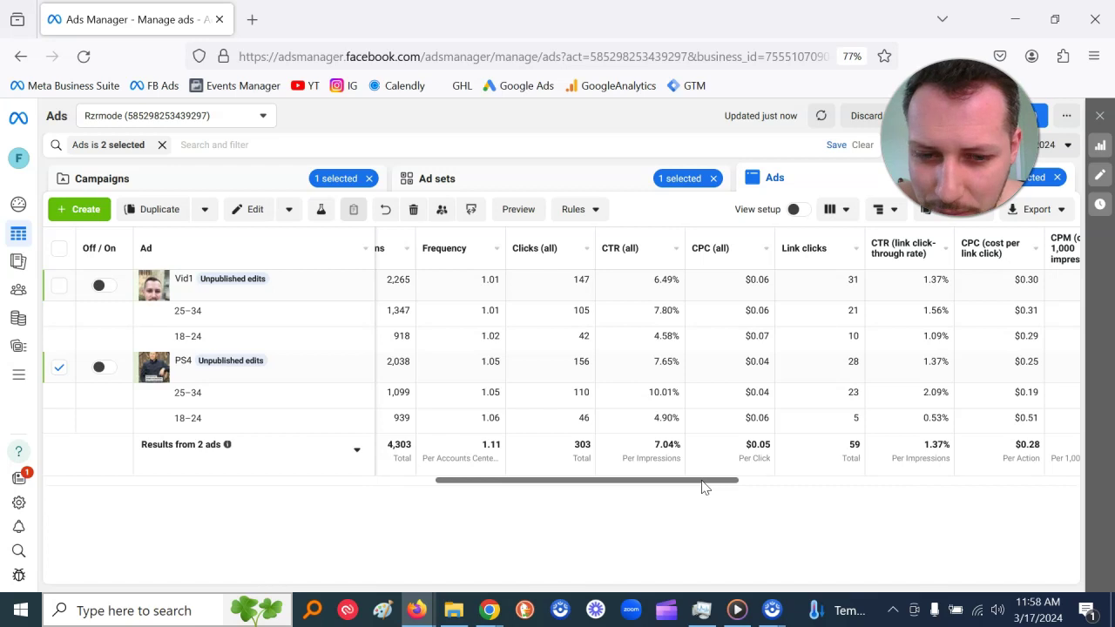
drag(706, 488, 716, 488)
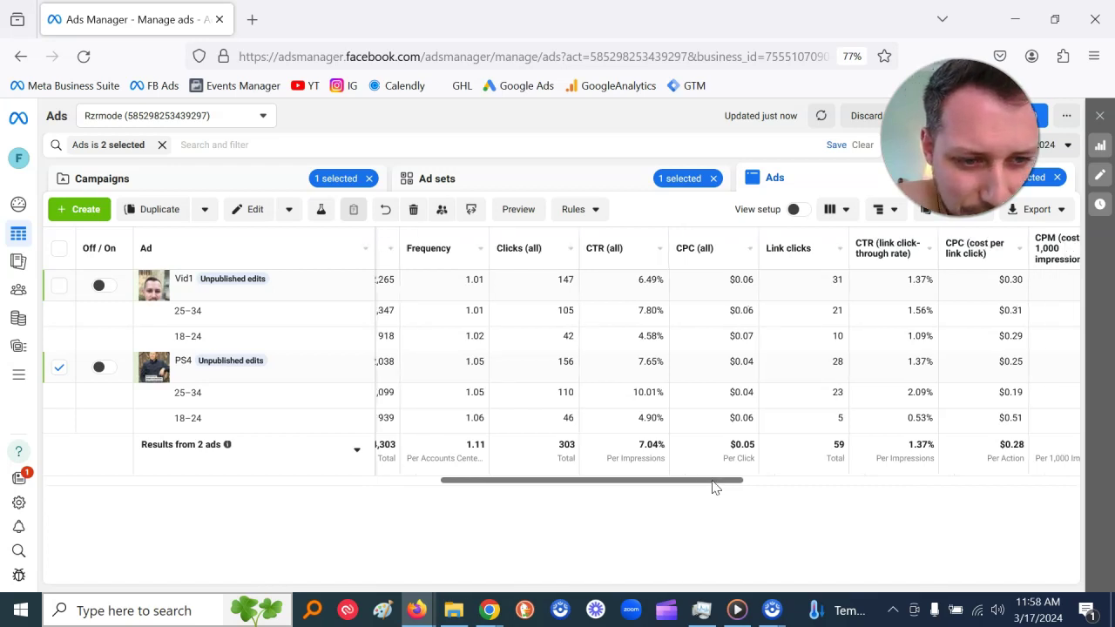
Step: Compare Vid1 and PS4 on link click-through rate, cost per link click and CPM, focusing on PS4's 25–34 row
mouse_move(173, 374)
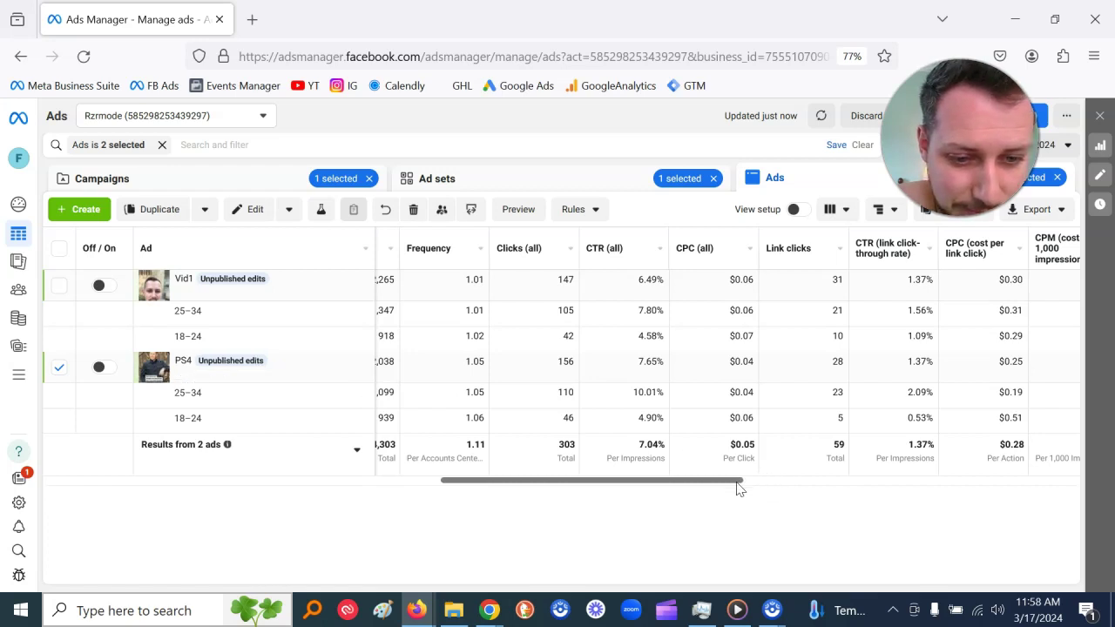
drag(736, 487, 745, 488)
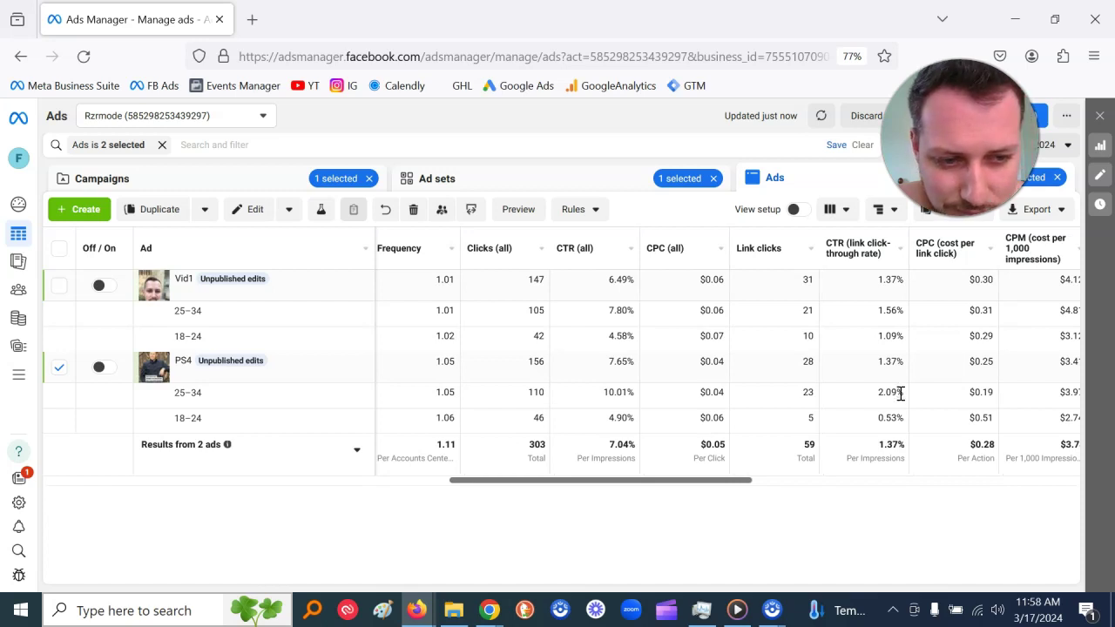
mouse_move(903, 394)
mouse_down()
mouse_move(877, 398)
mouse_move(882, 390)
mouse_up()
drag(747, 484, 768, 489)
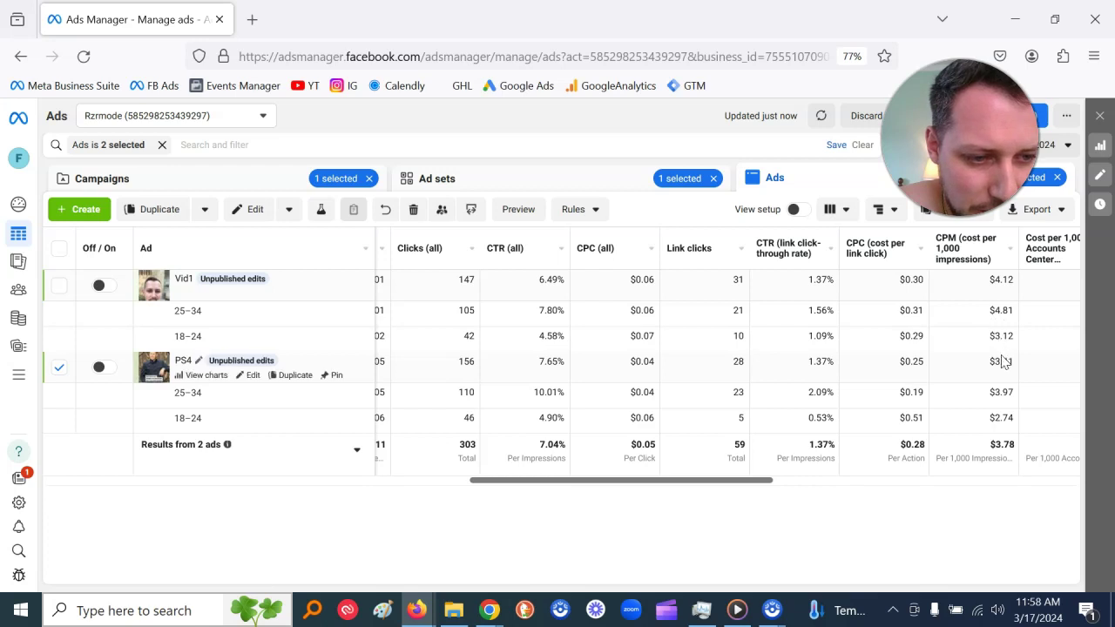
drag(1009, 392, 990, 392)
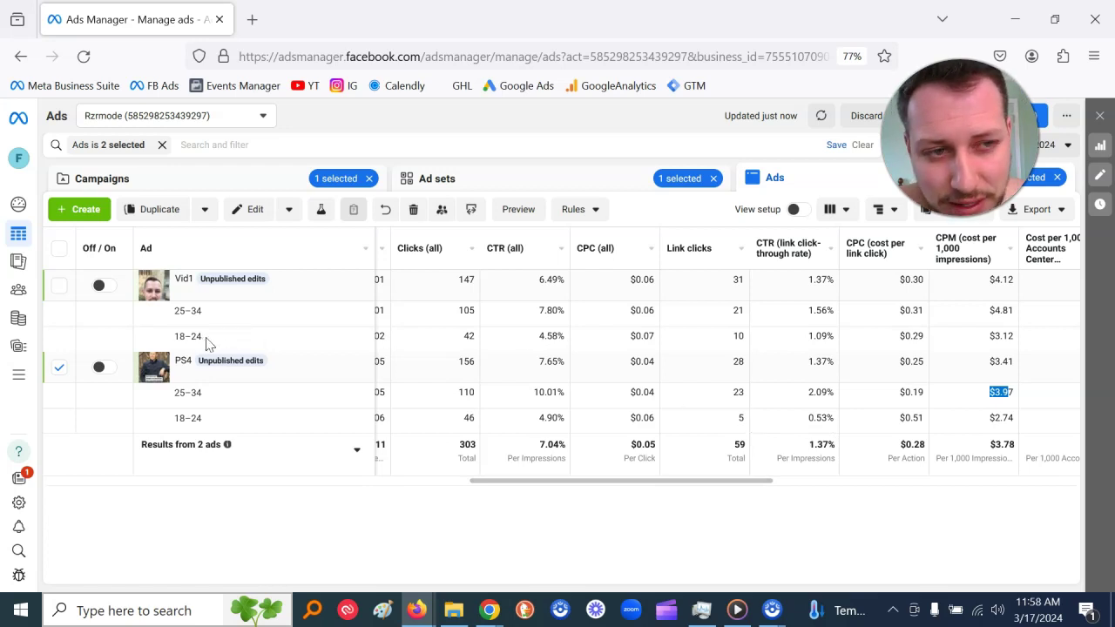
Step: Examine Vid1's 18–24 row on link clicks, link click-through rate, cost per link click and CPM
drag(206, 342, 181, 337)
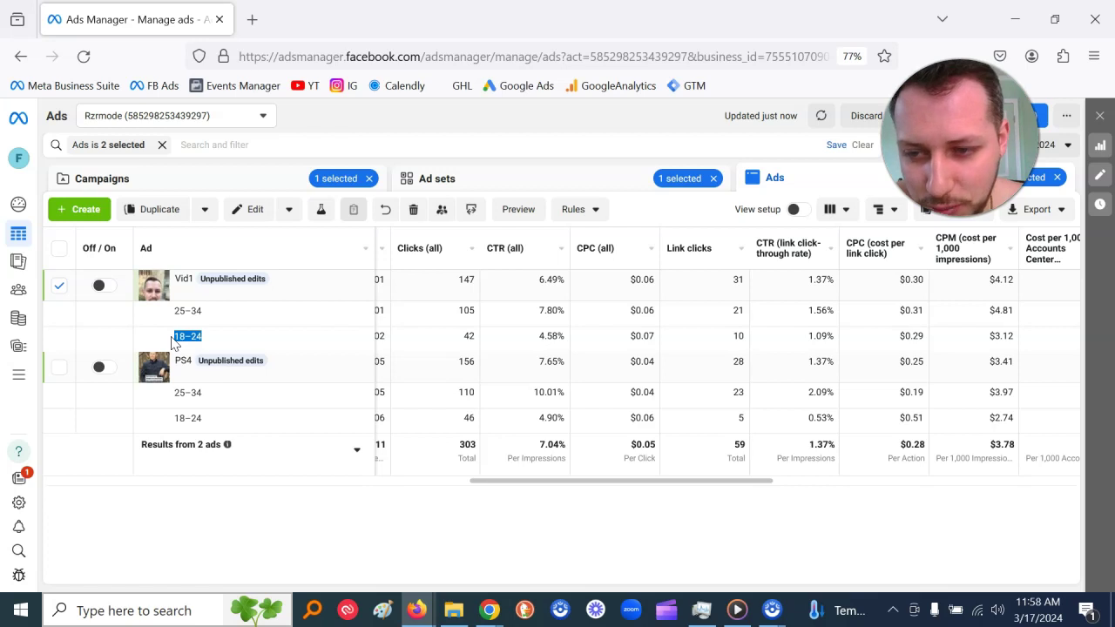
click(173, 343)
drag(207, 342, 174, 340)
click(318, 348)
click(249, 351)
click(778, 494)
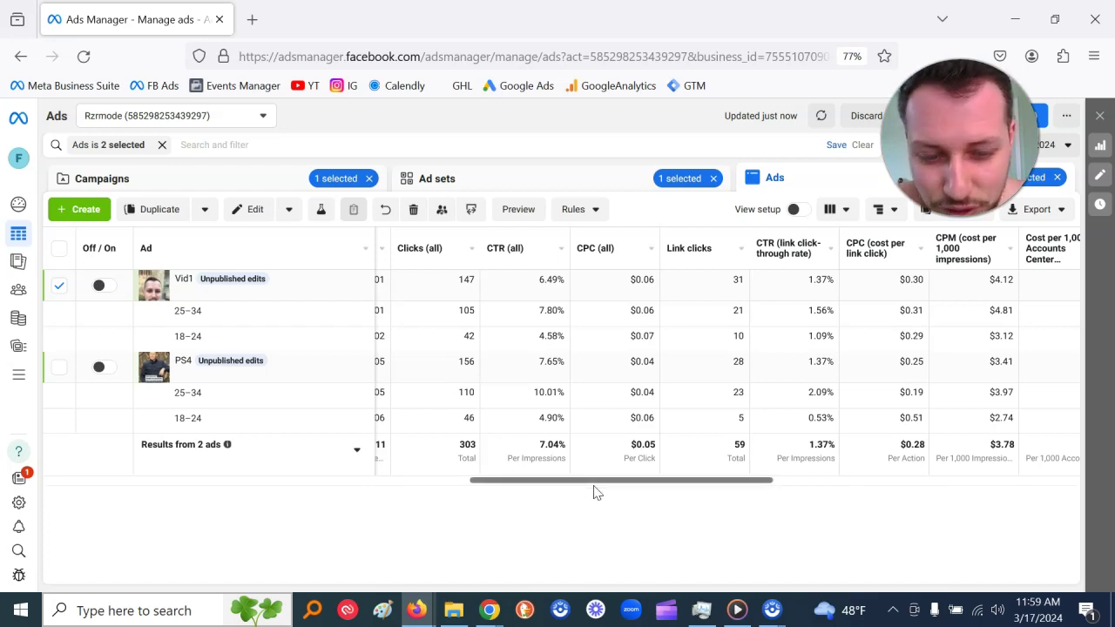
Step: Check PS4's 18–24 row on link click-through rate, cost per link click, CPM and cost per 1,000 Accounts Center accounts
drag(607, 486, 665, 486)
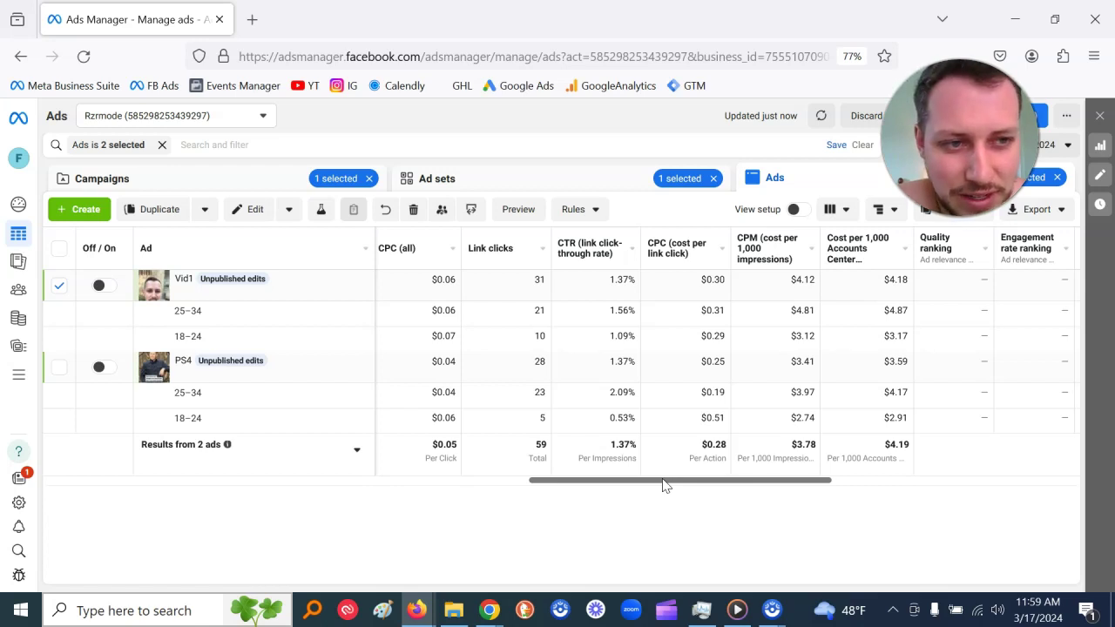
drag(664, 485, 684, 480)
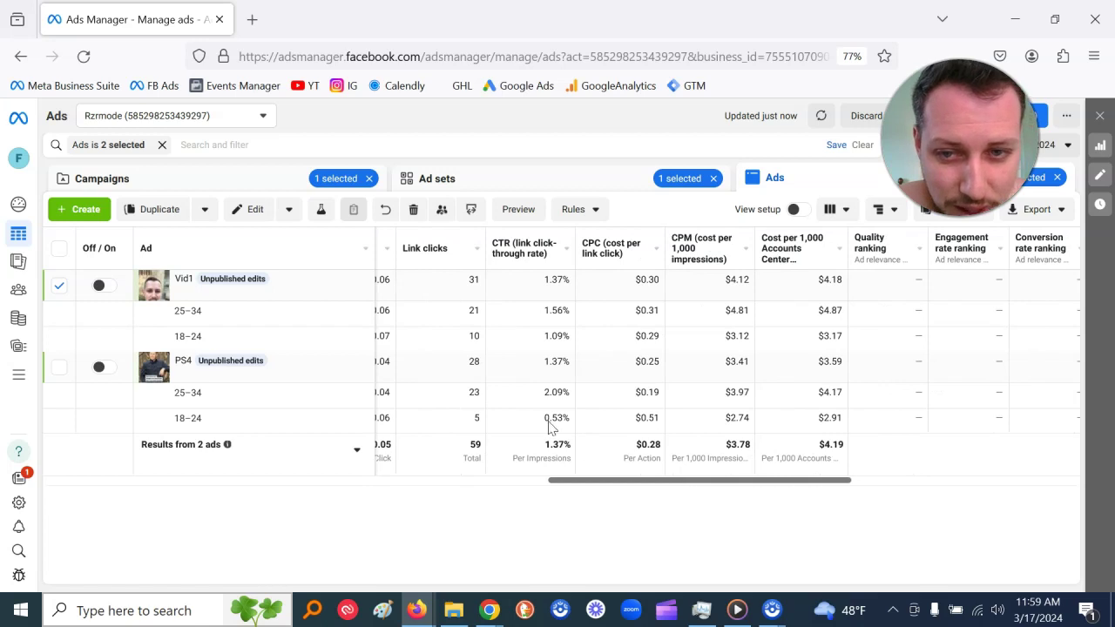
shift+click(184, 424)
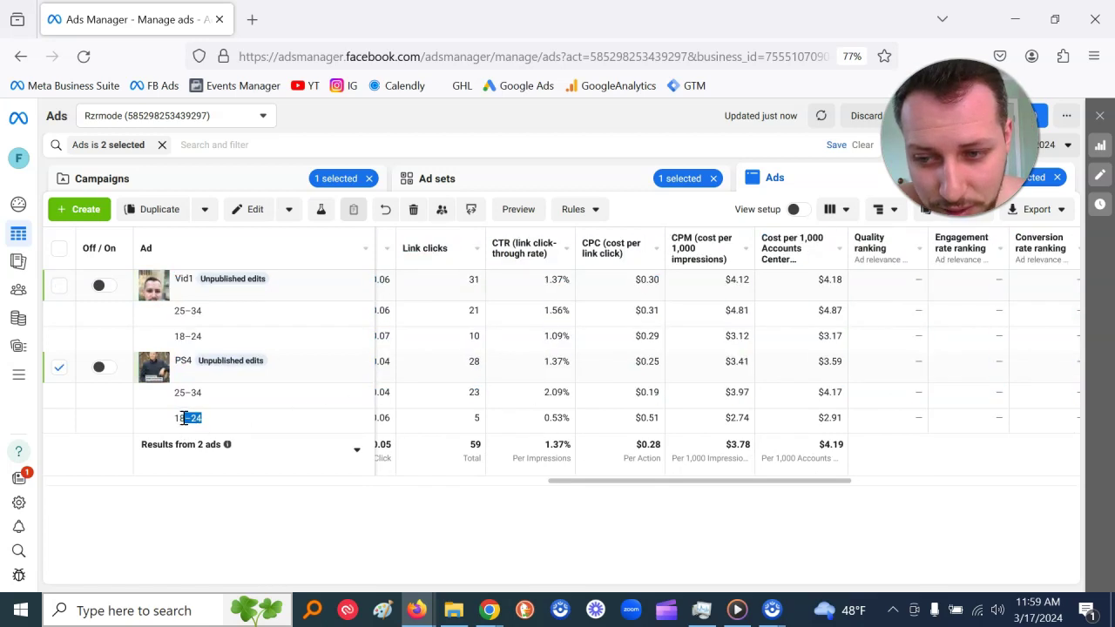
drag(719, 480, 729, 485)
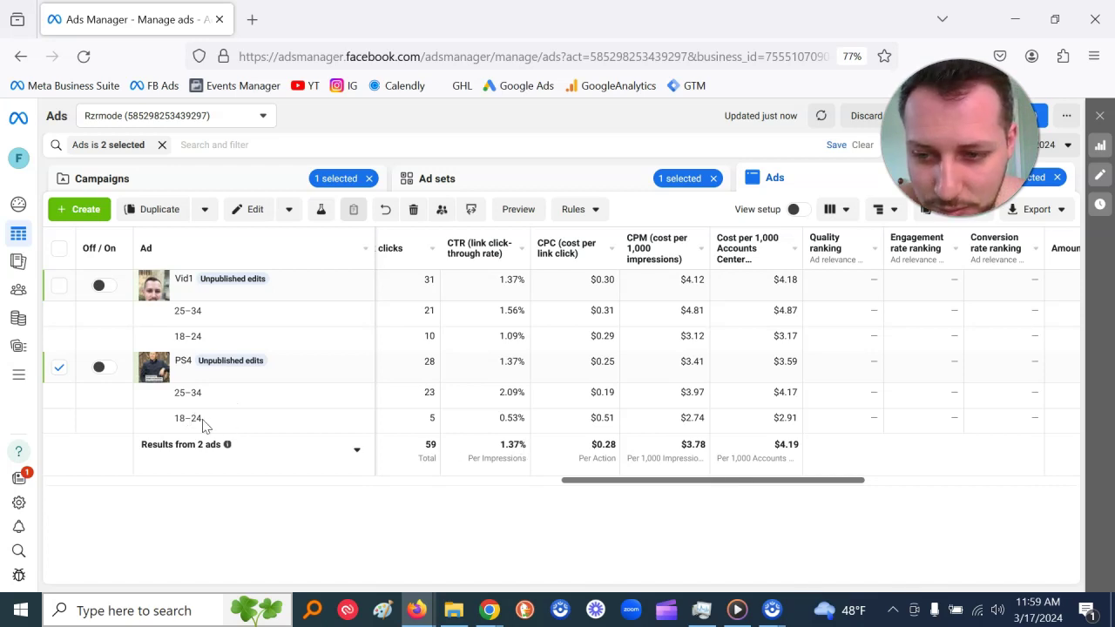
Step: Compare Vid1's 25–34 and 18–24 rows on amount spent, 3-second video plays, 3s Video View Rate, cost per play and average play time
drag(677, 482, 865, 492)
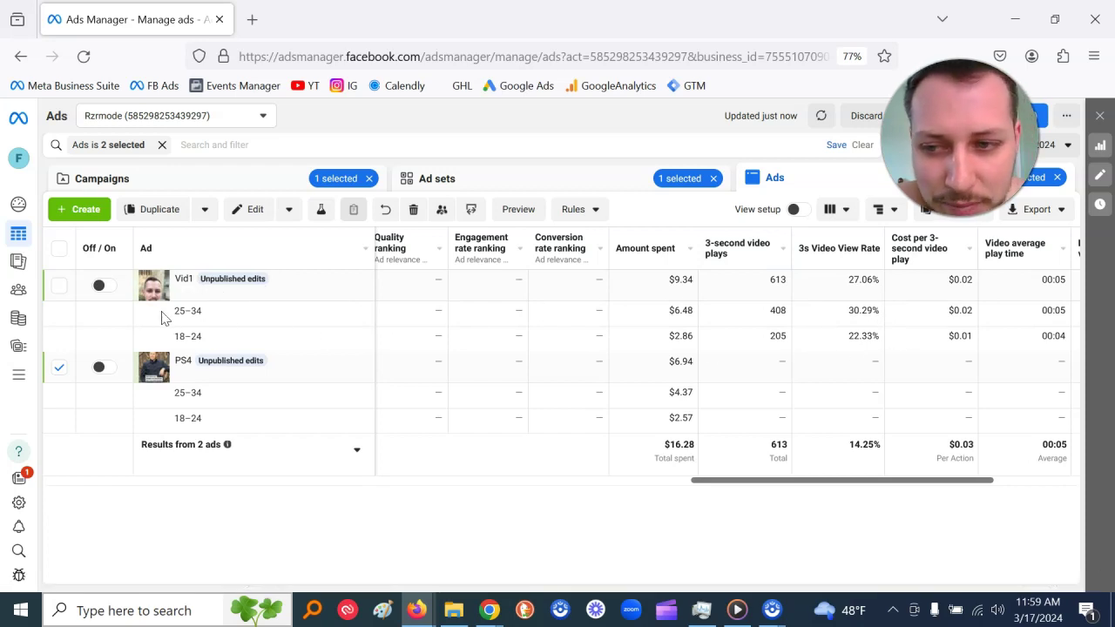
triple_click(183, 314)
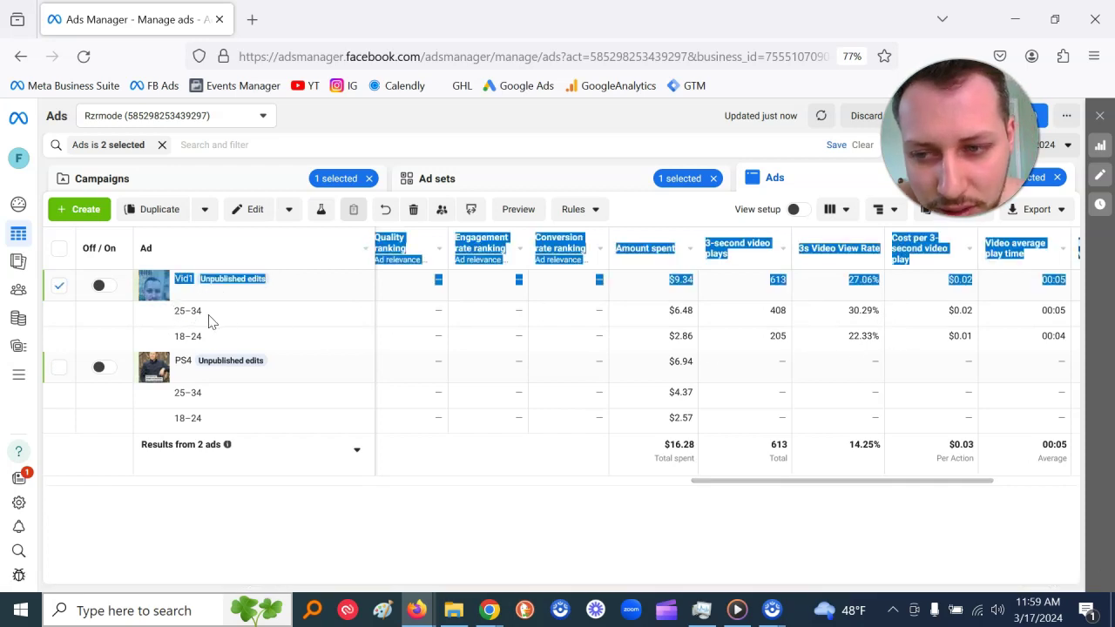
triple_click(198, 311)
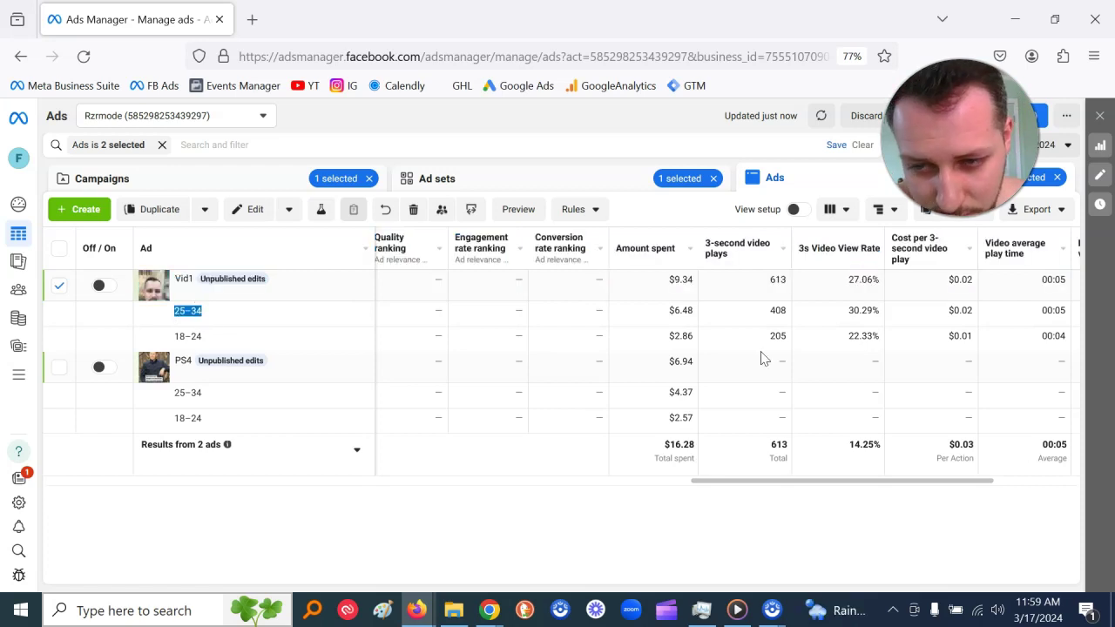
drag(869, 486, 886, 488)
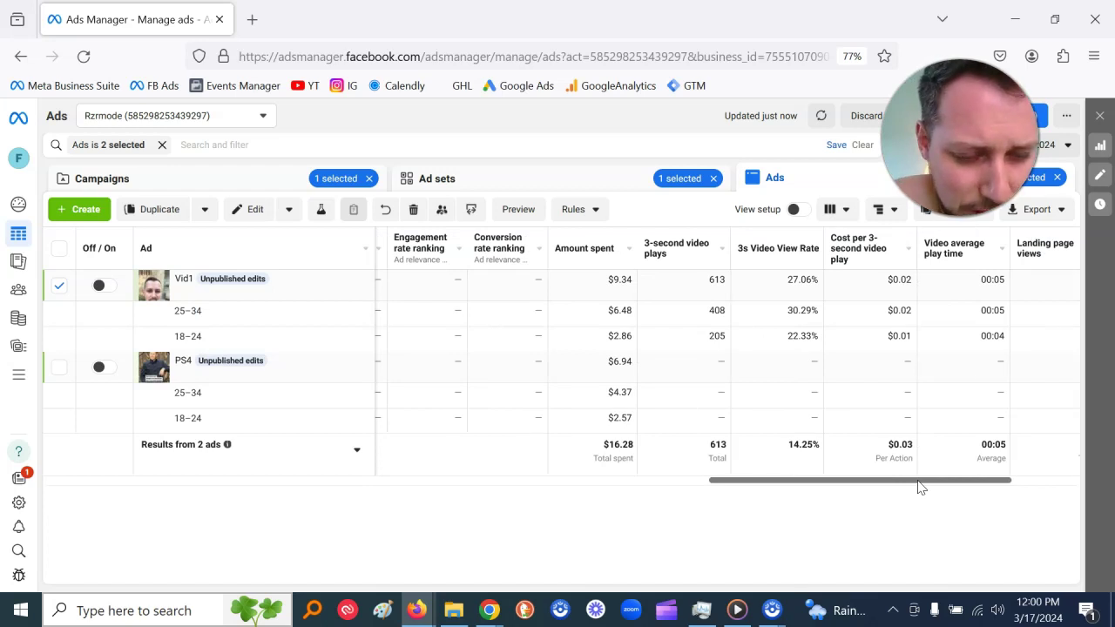
drag(921, 488, 979, 488)
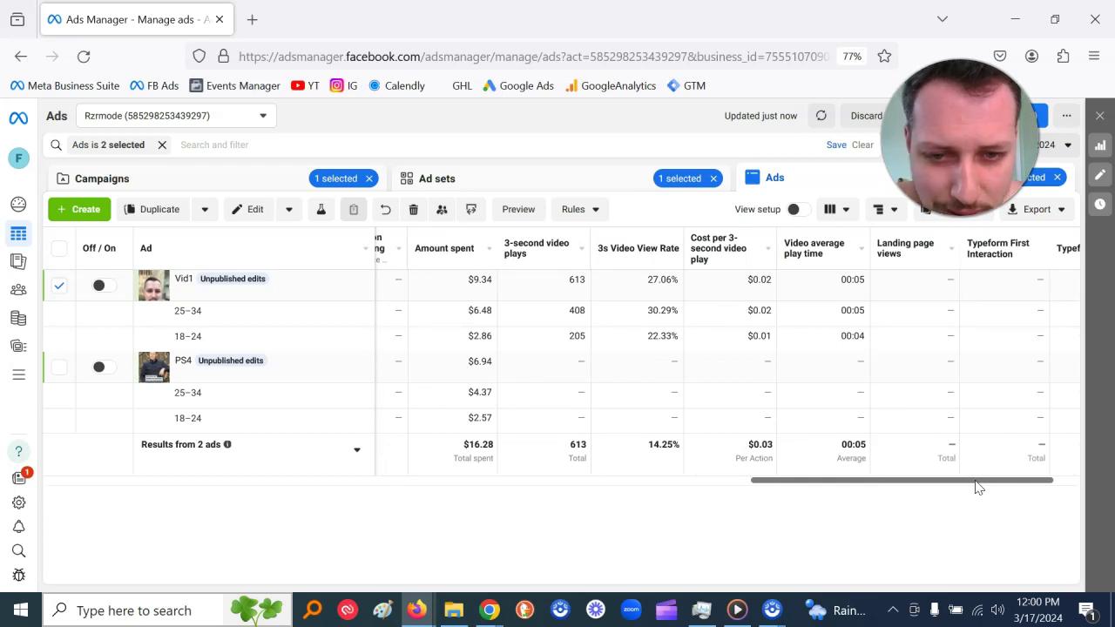
drag(978, 488, 974, 488)
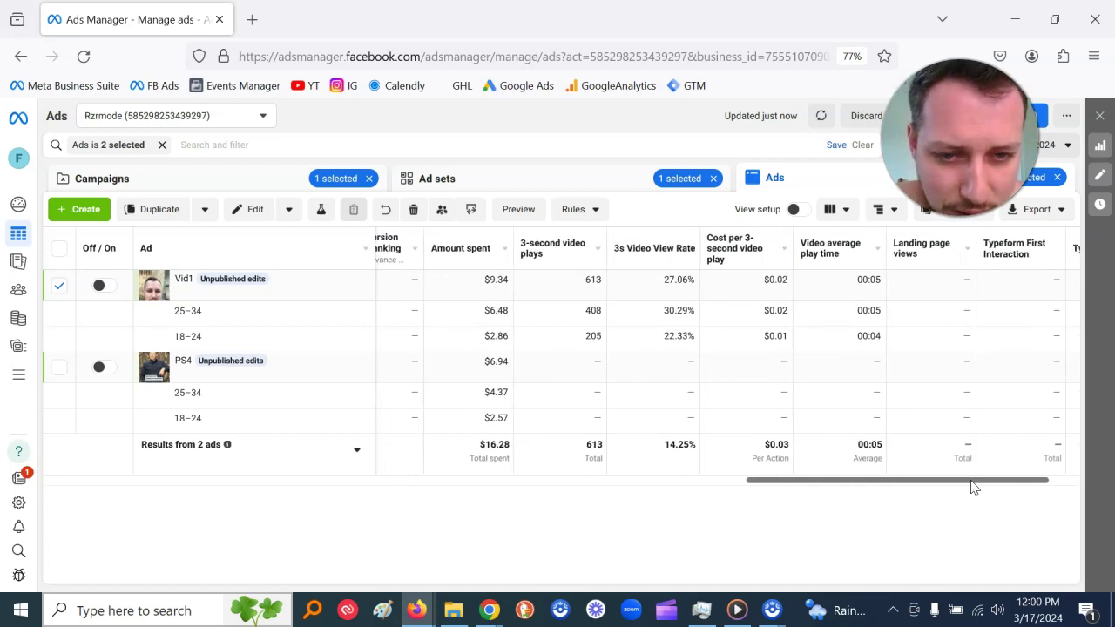
Step: Look at the ad set level briefly, then return to the ads and examine the 3s Video View Rate of Vid1's 25–34 row
click(530, 174)
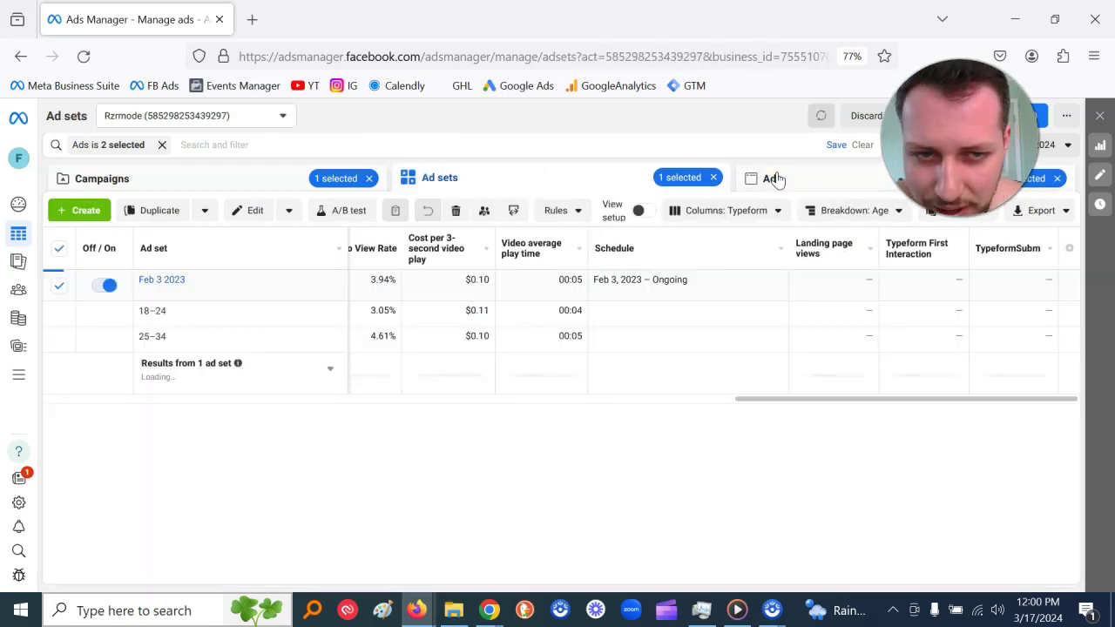
click(777, 178)
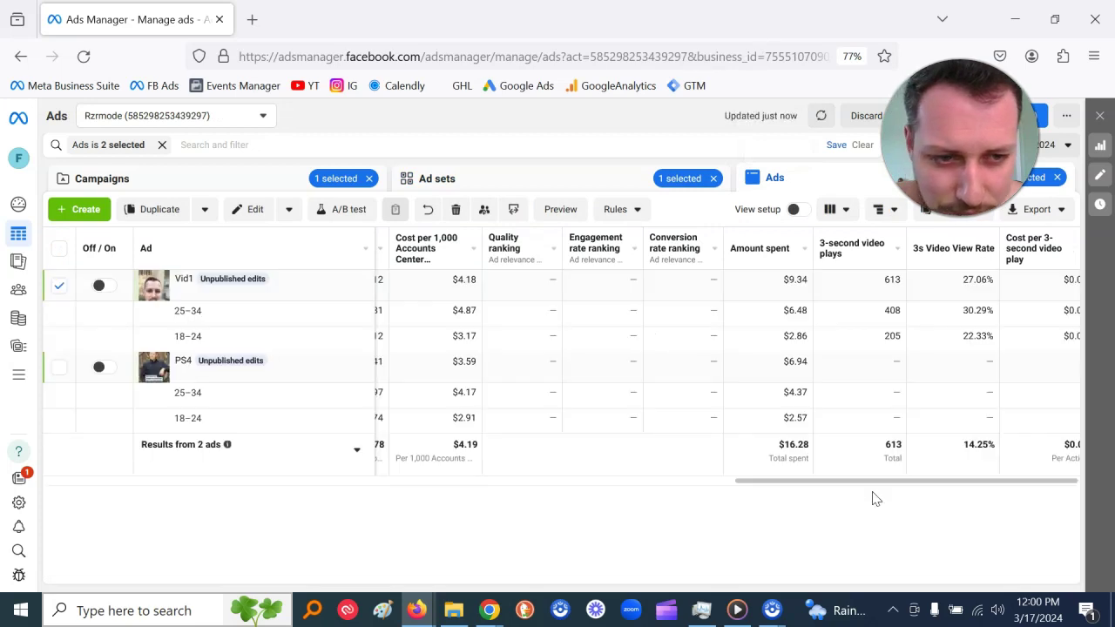
drag(878, 488, 976, 488)
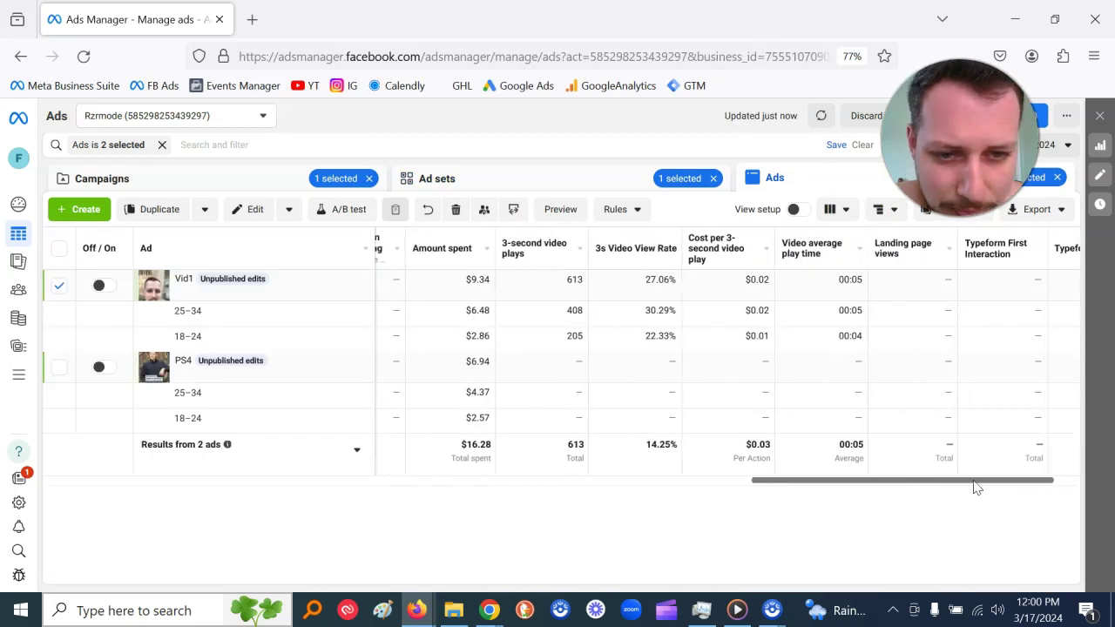
drag(647, 311, 170, 319)
double_click(176, 313)
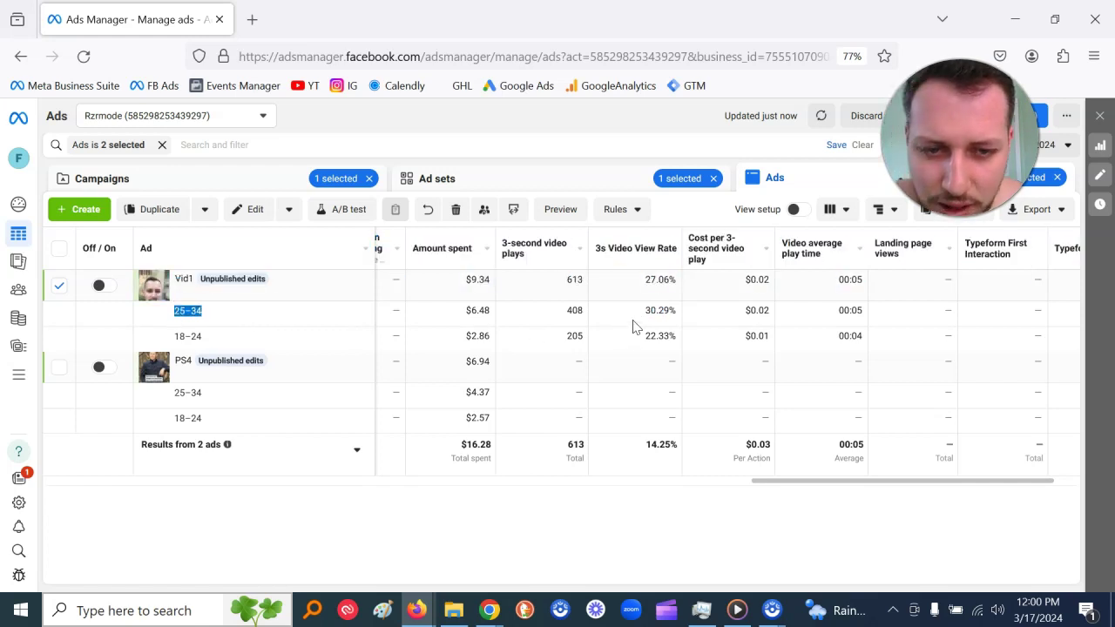
mouse_move(643, 302)
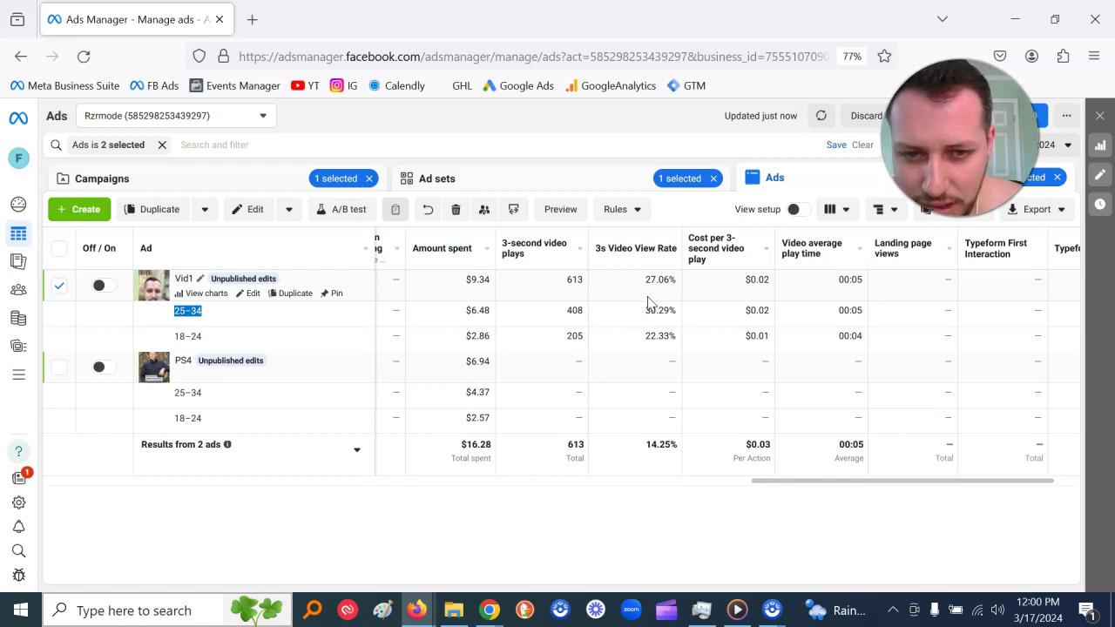